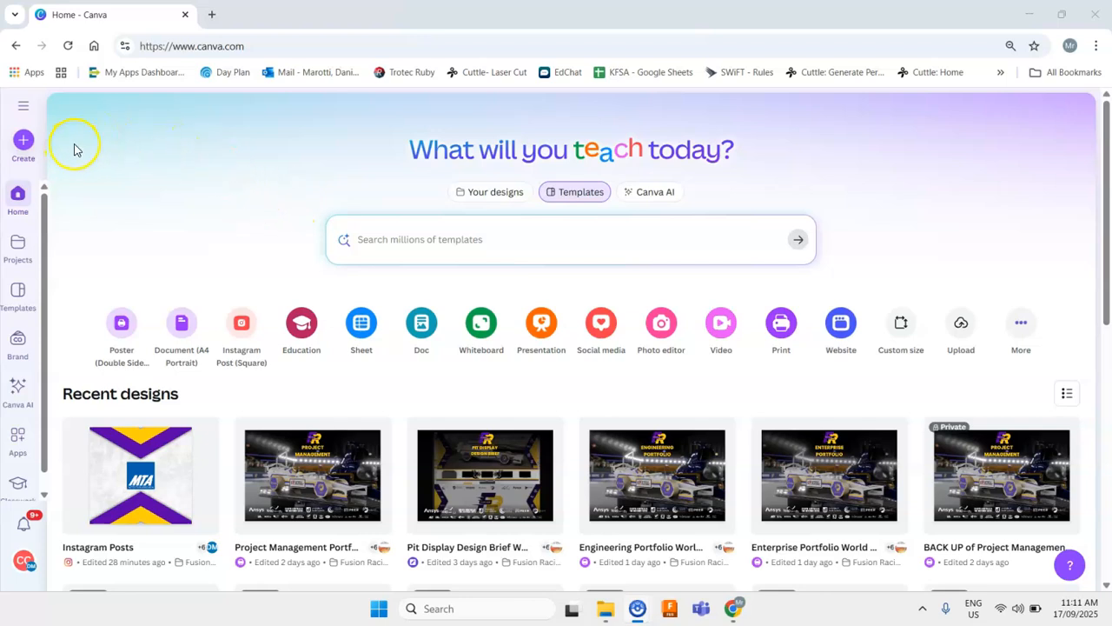
- Start a new custom-size design and switch its units to centimetres
click(23, 149)
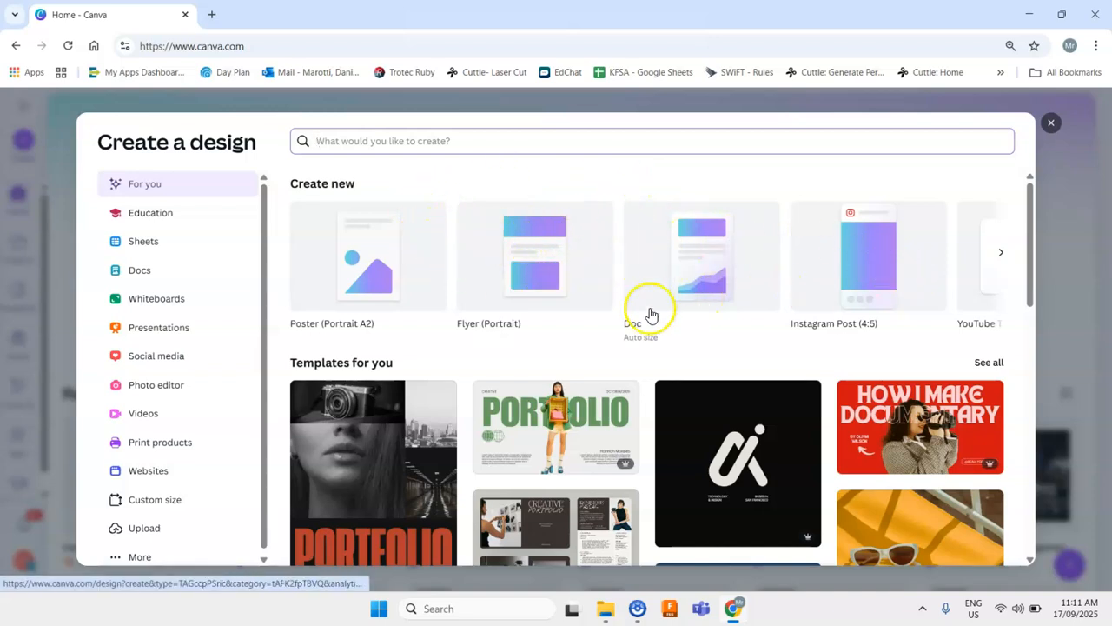
scroll(142, 330, down, 1)
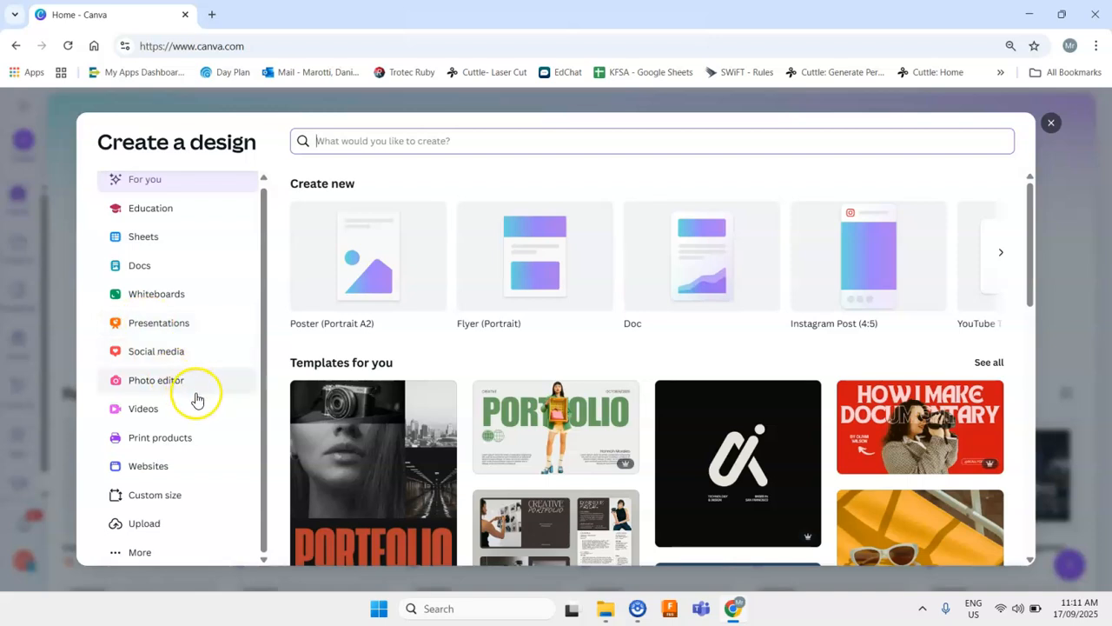
click(175, 493)
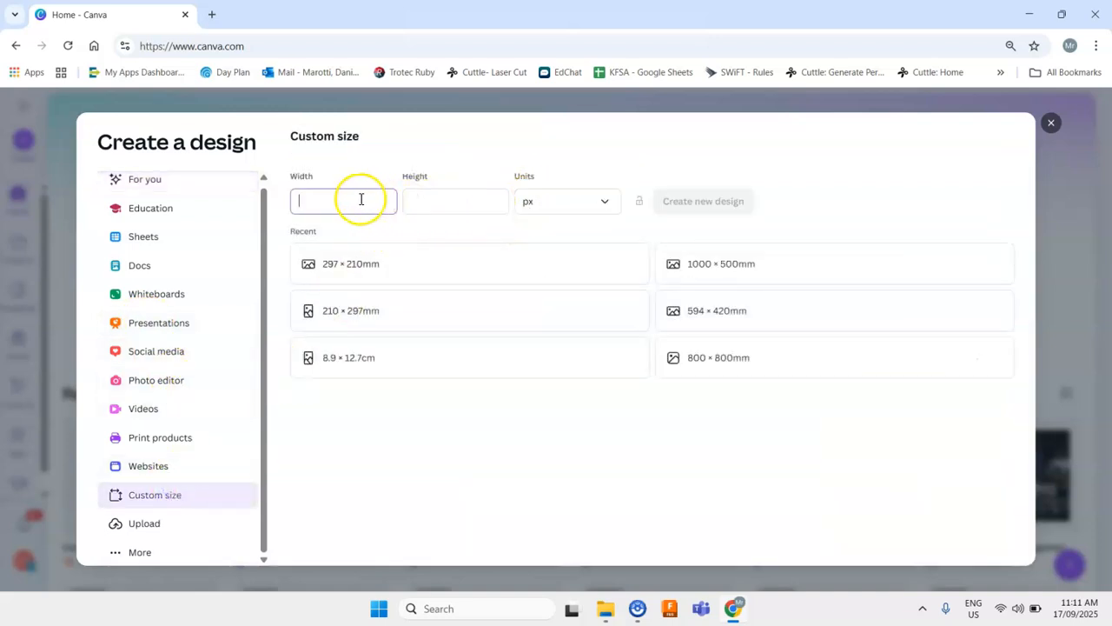
click(538, 192)
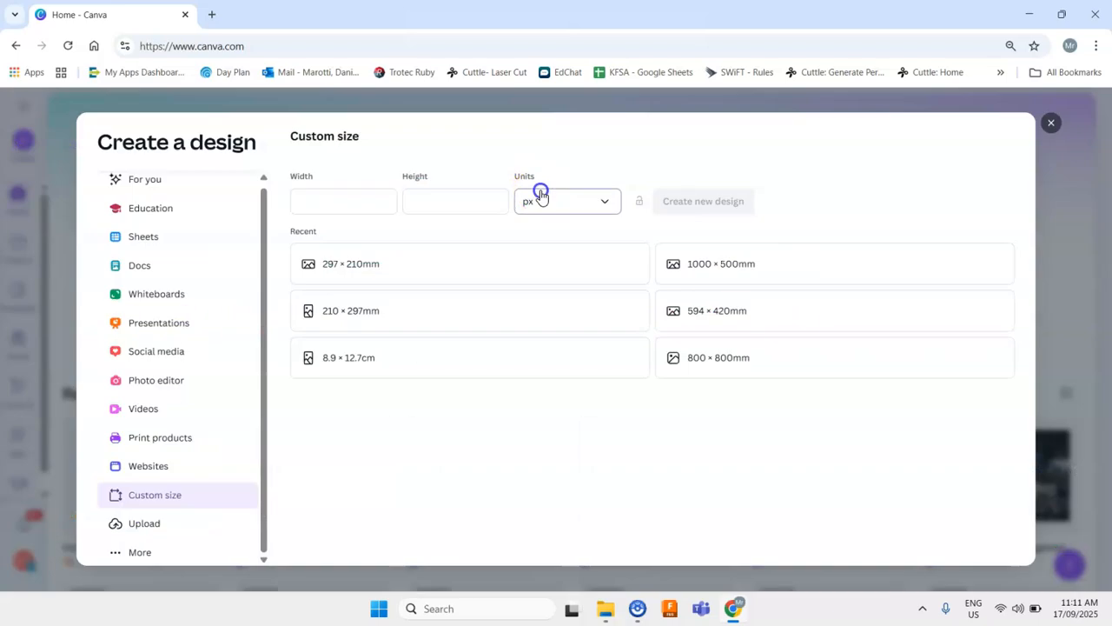
click(578, 315)
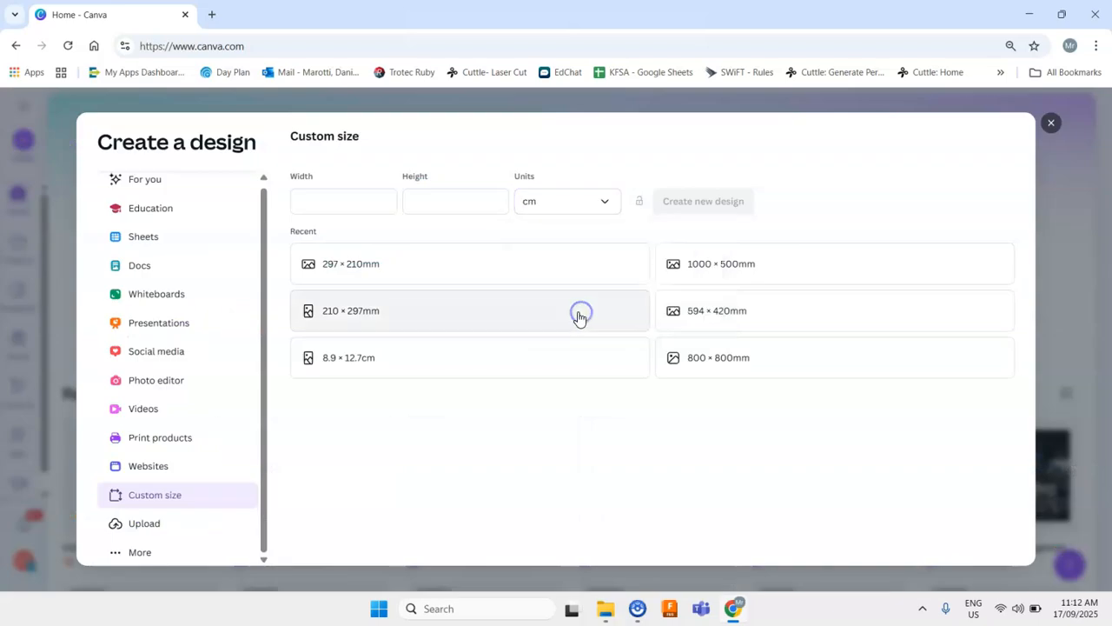
- Create the custom design at 42 × 29.7 cm
click(348, 207)
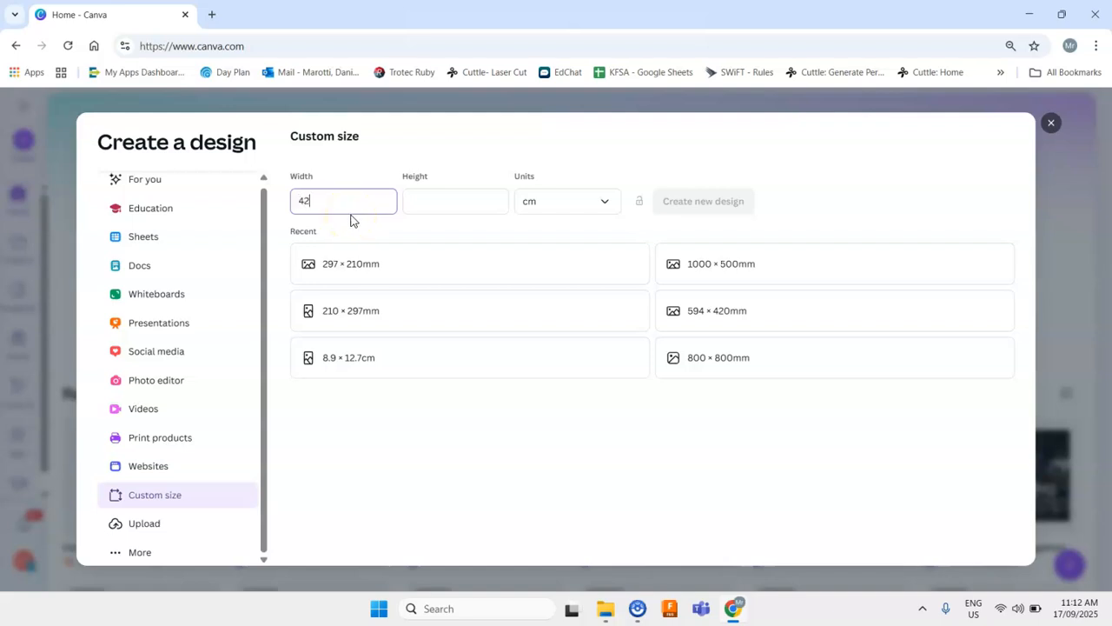
click(429, 197)
text(29)
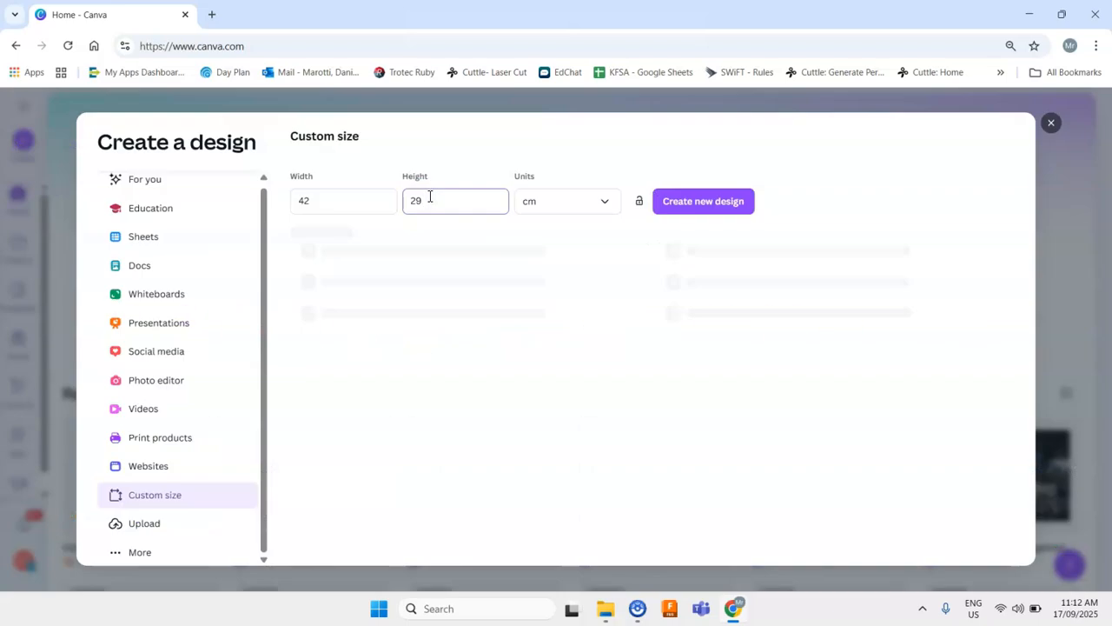
text(.7)
click(479, 210)
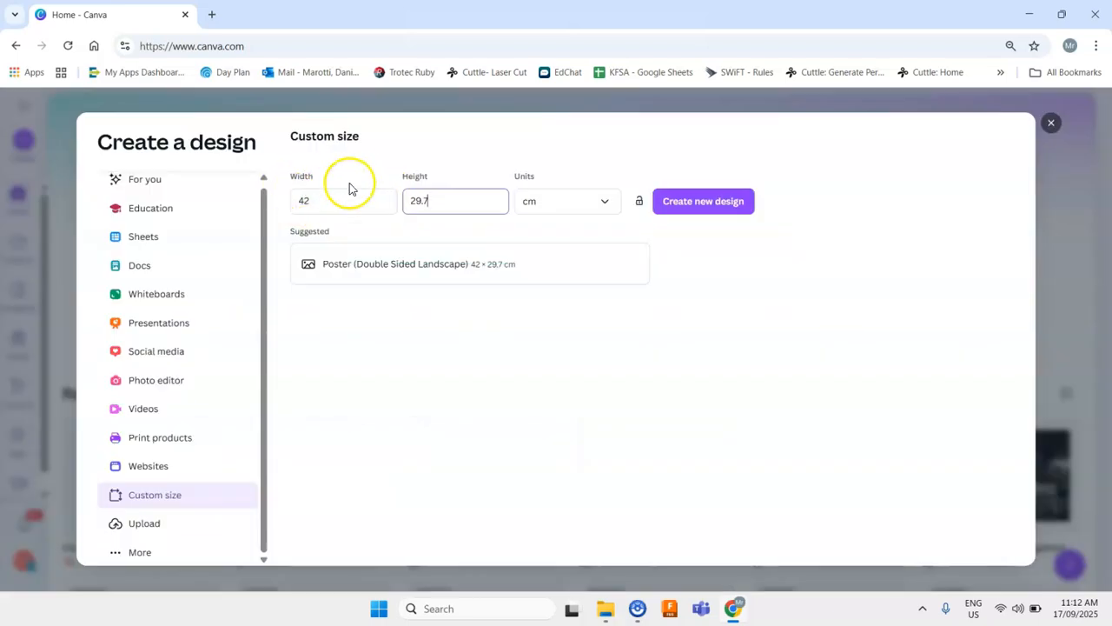
click(357, 175)
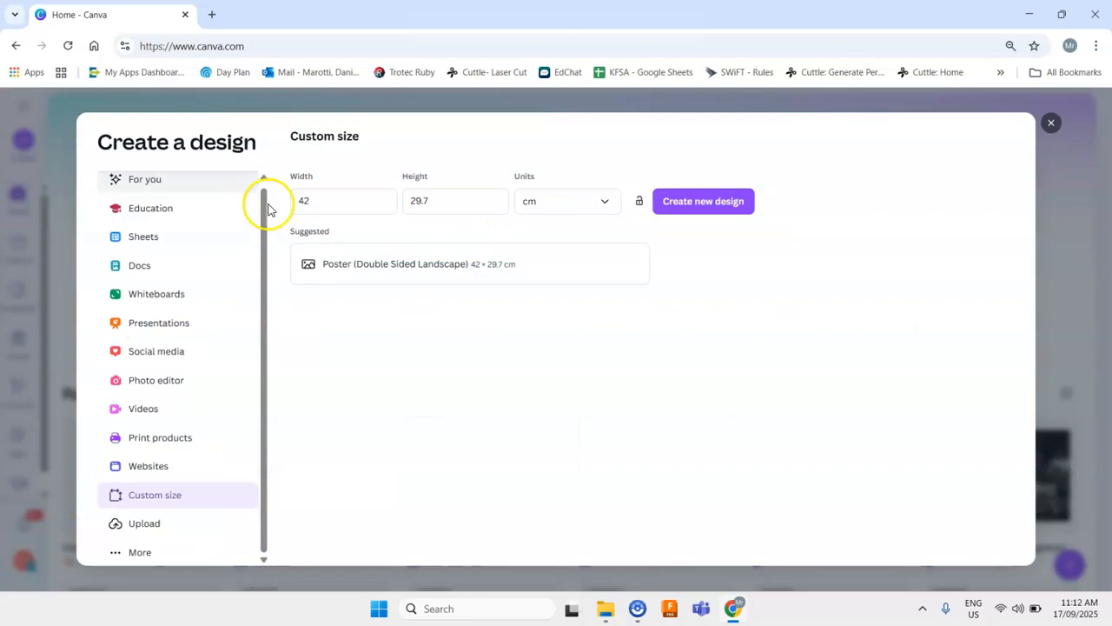
click(680, 200)
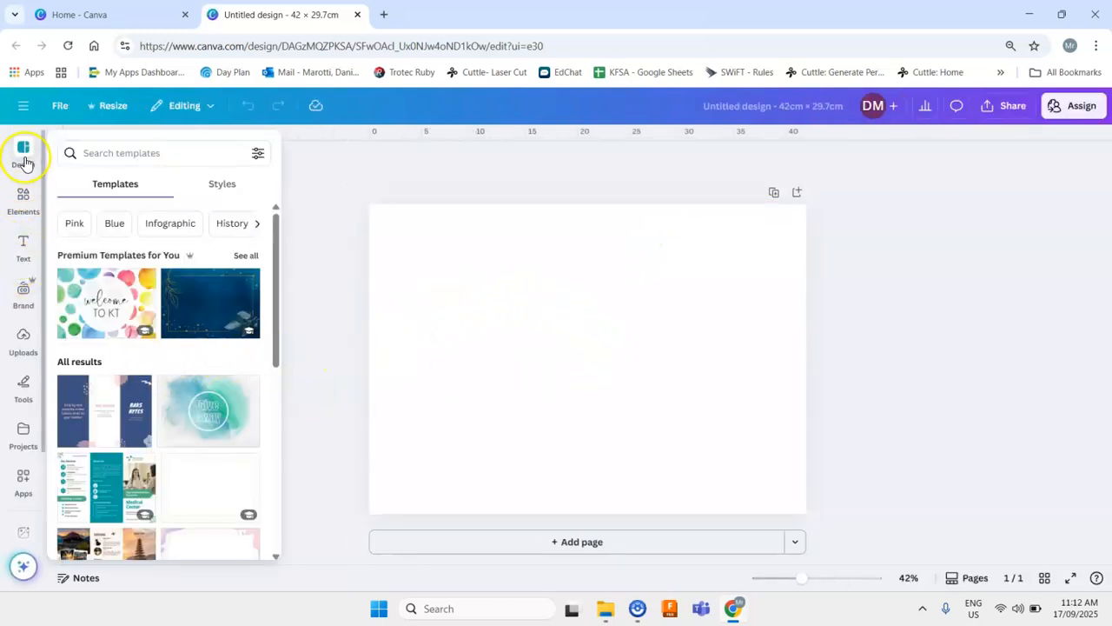
- Add custom guides with 3 columns, a 0.5 cm gap and a 1 cm margin
click(70, 106)
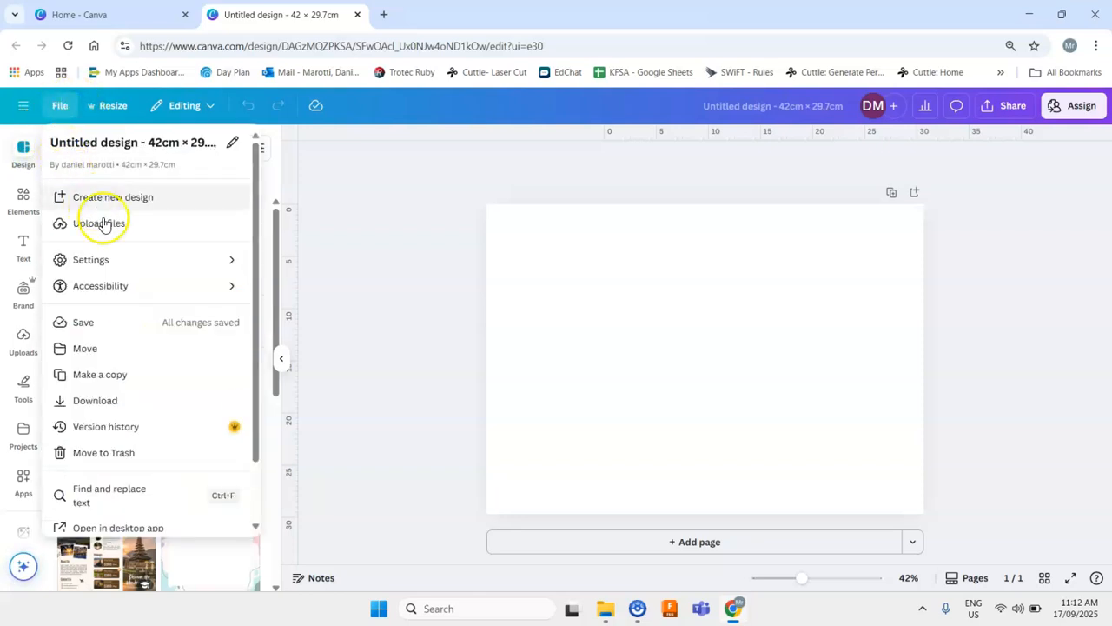
mouse_move(110, 268)
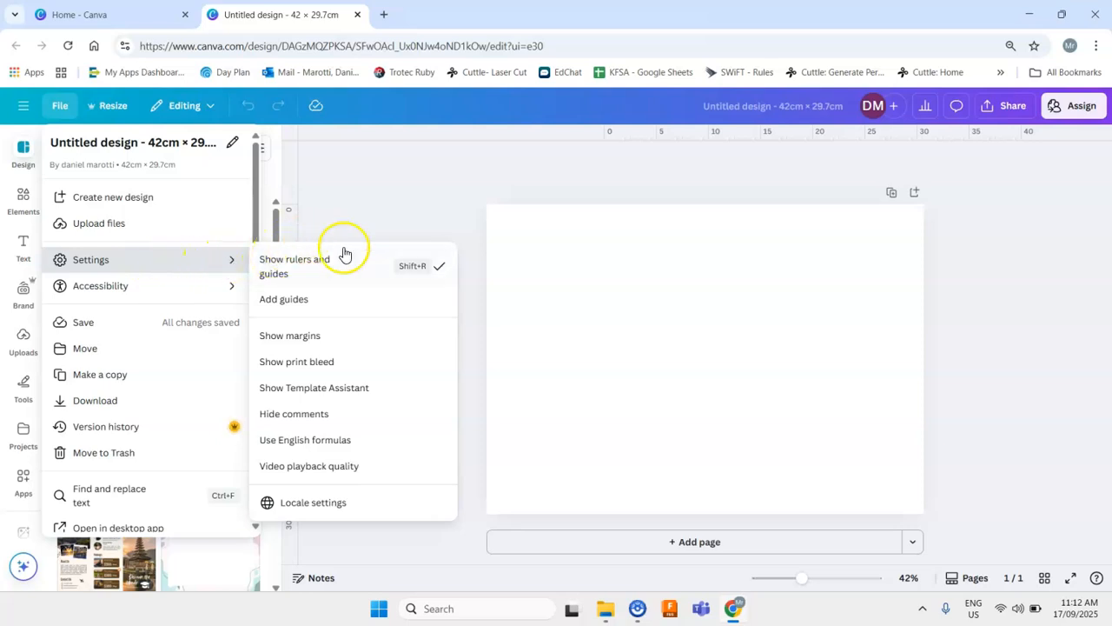
click(318, 300)
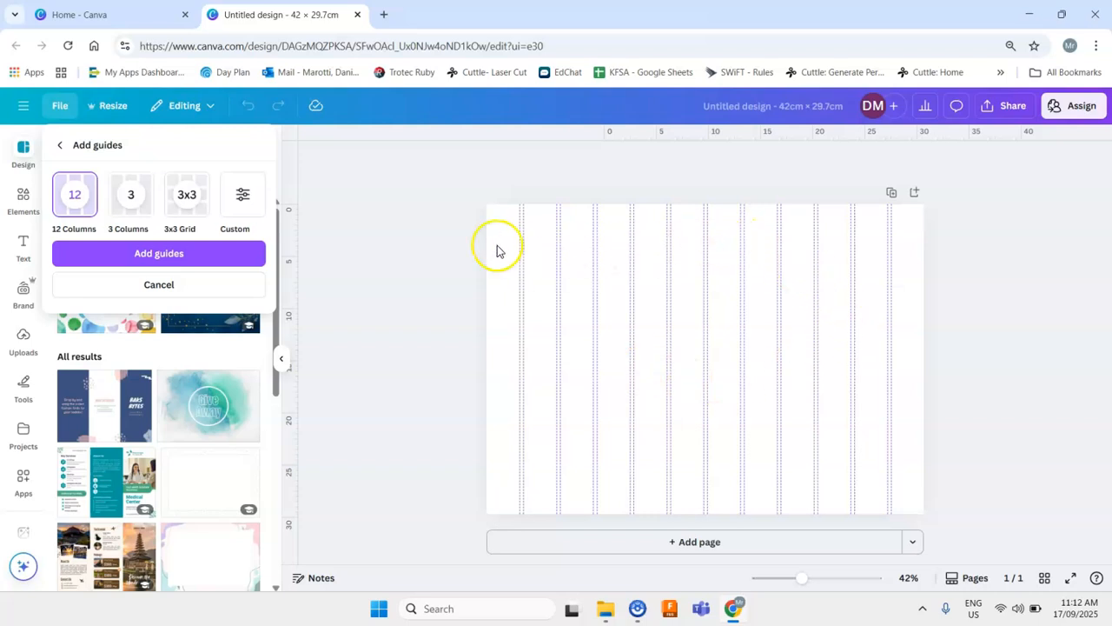
click(254, 213)
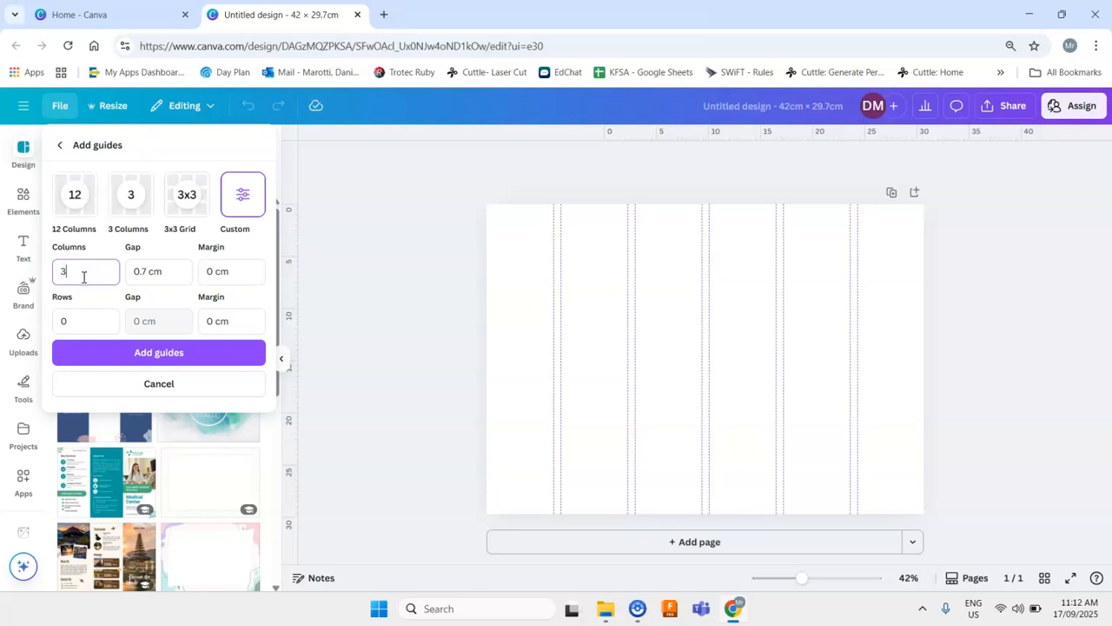
click(146, 271)
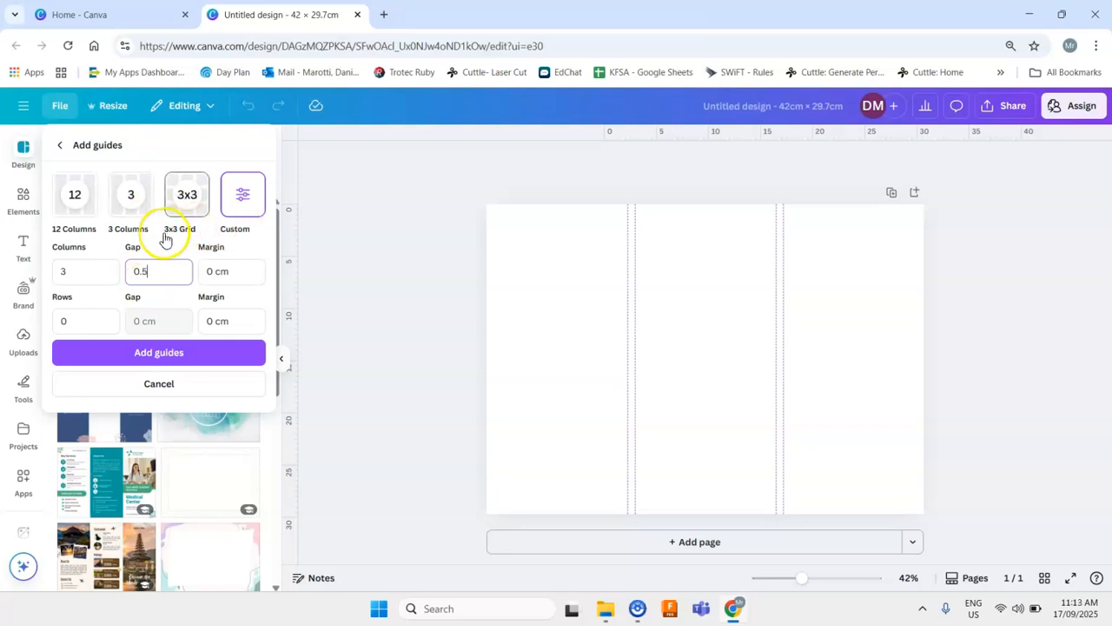
click(214, 271)
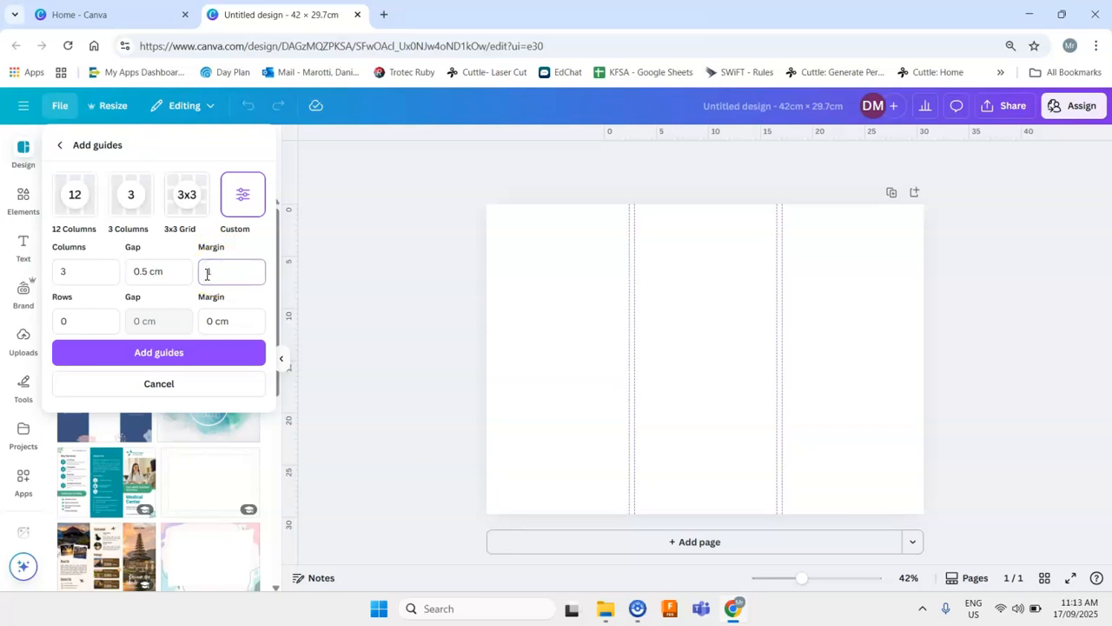
text(1)
click(218, 347)
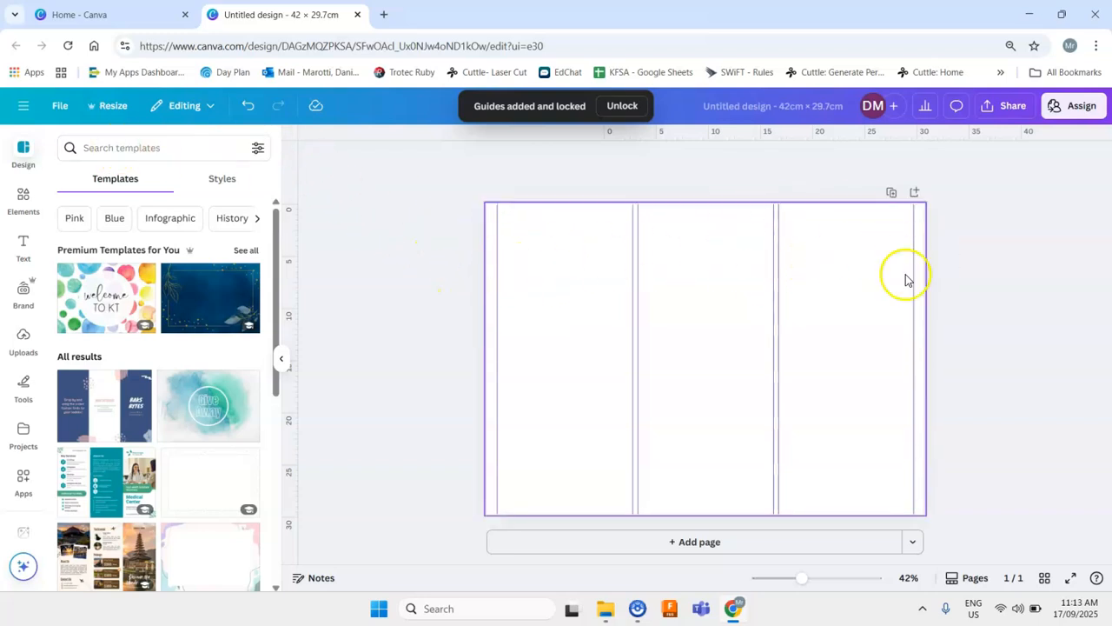
- Add custom guides again with 1 row and a 1 cm row margin, keeping the 3 columns
click(61, 114)
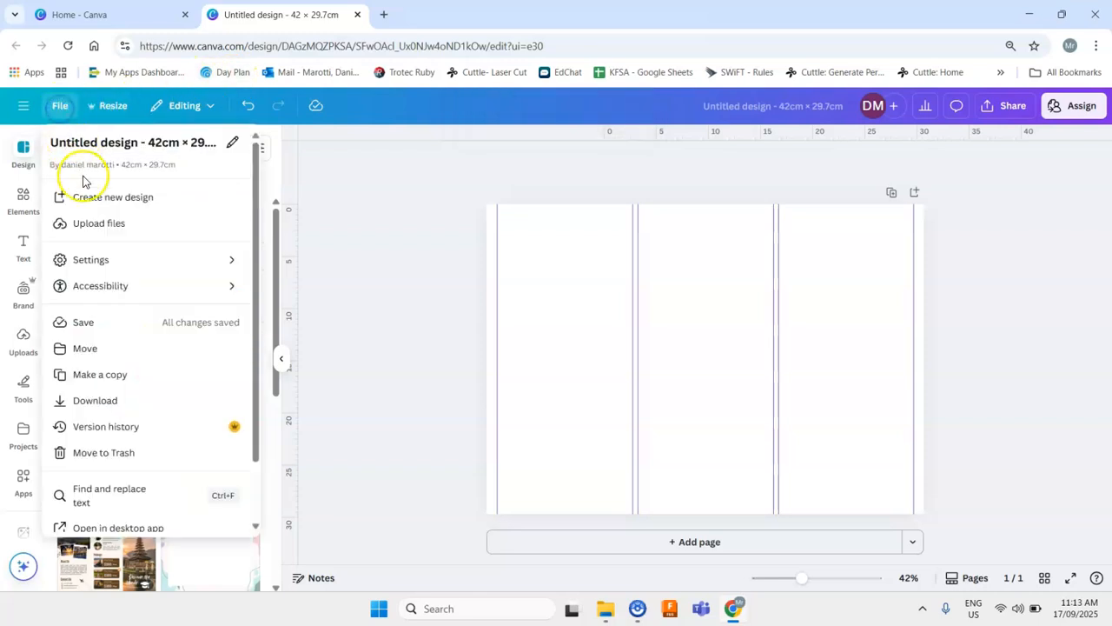
mouse_move(92, 257)
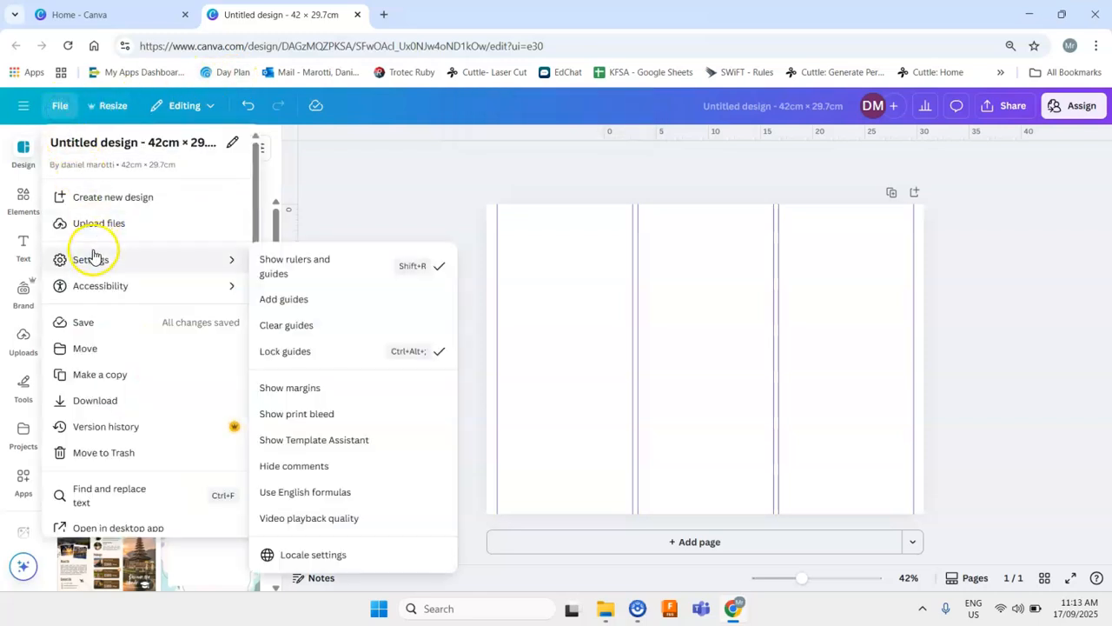
click(306, 299)
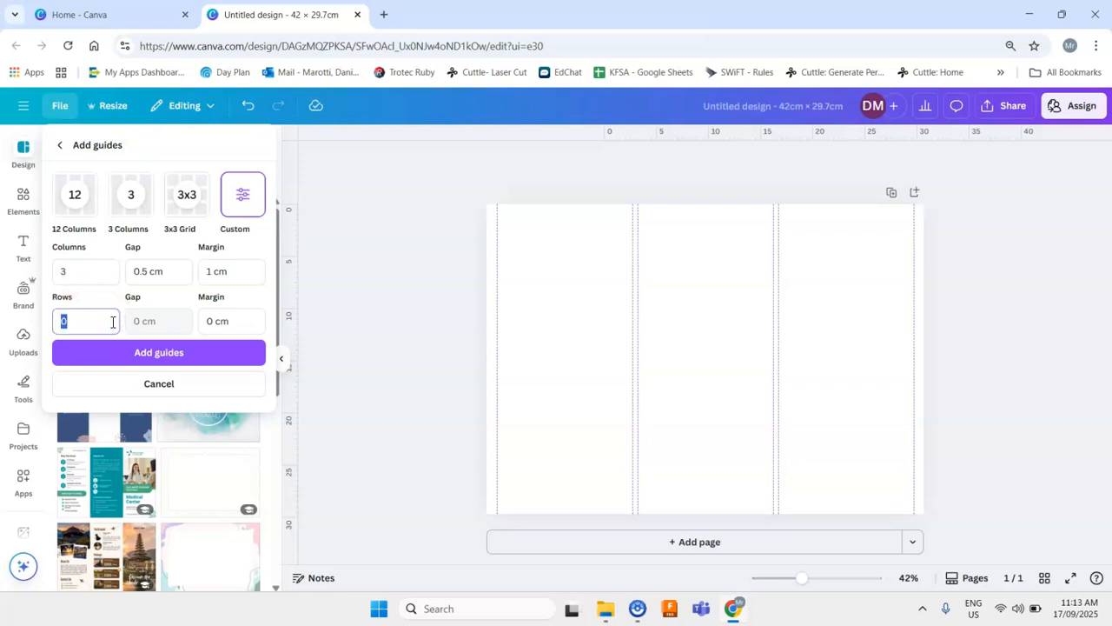
click(107, 313)
click(210, 317)
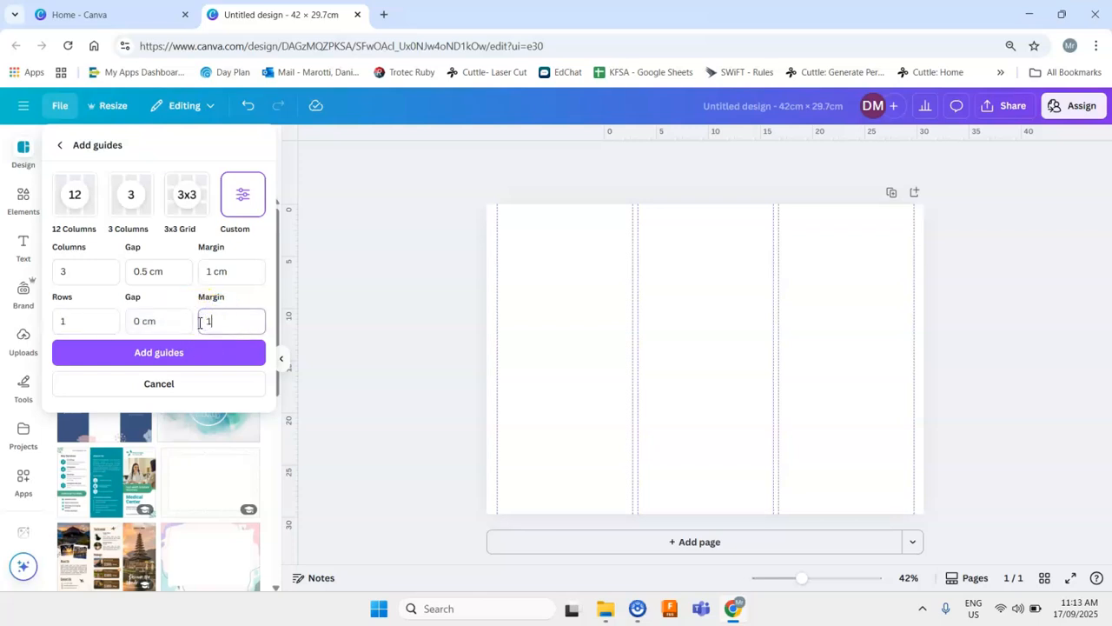
click(206, 349)
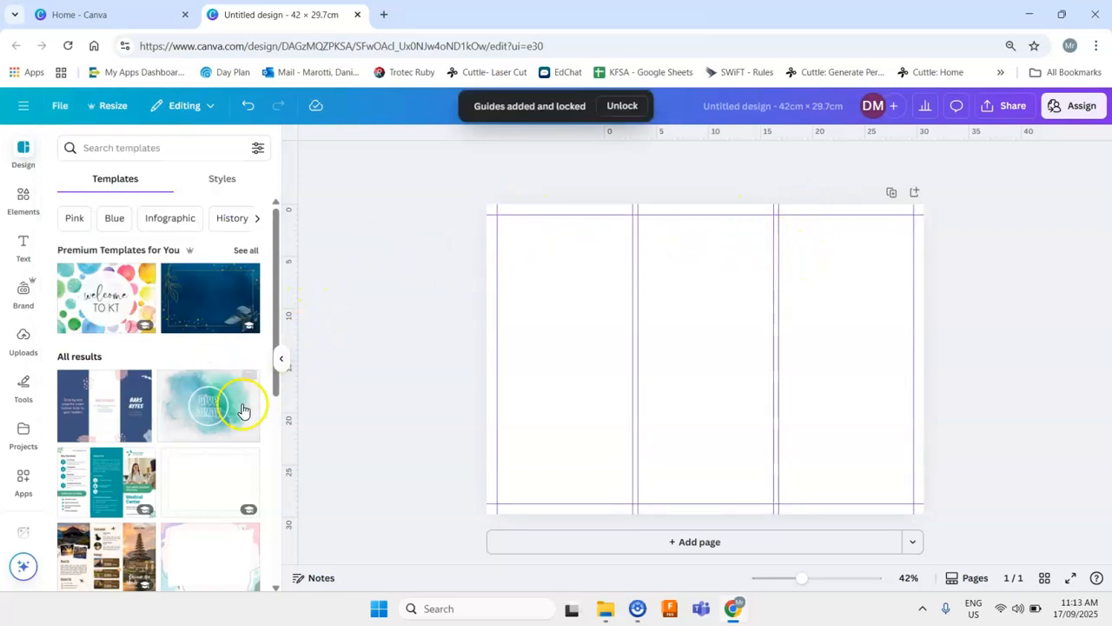
- Add a heading text box to the page
click(282, 360)
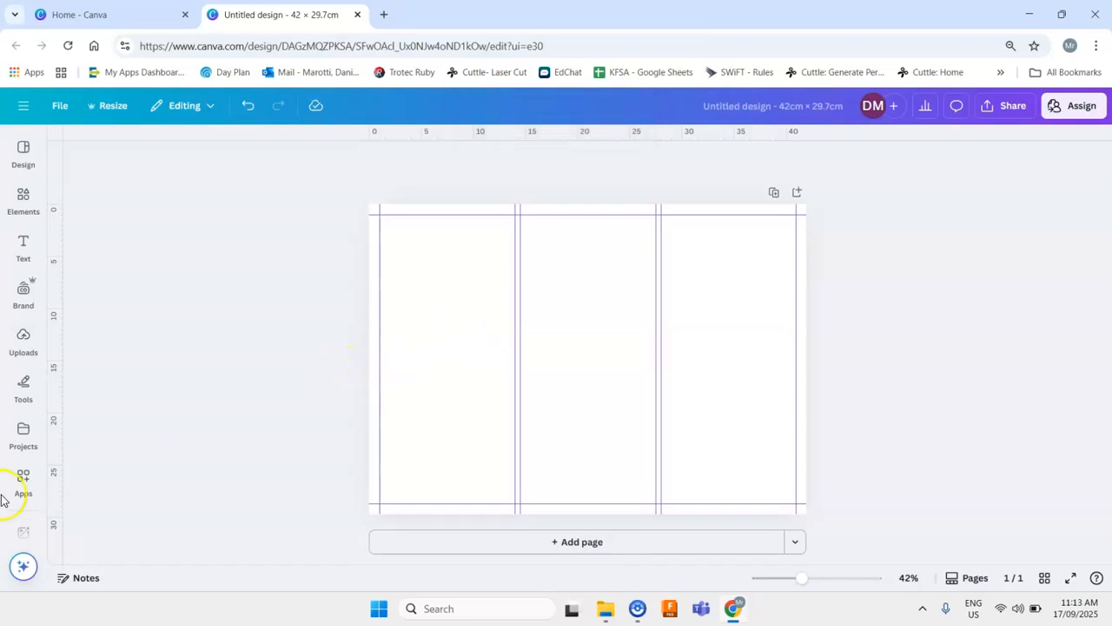
click(21, 279)
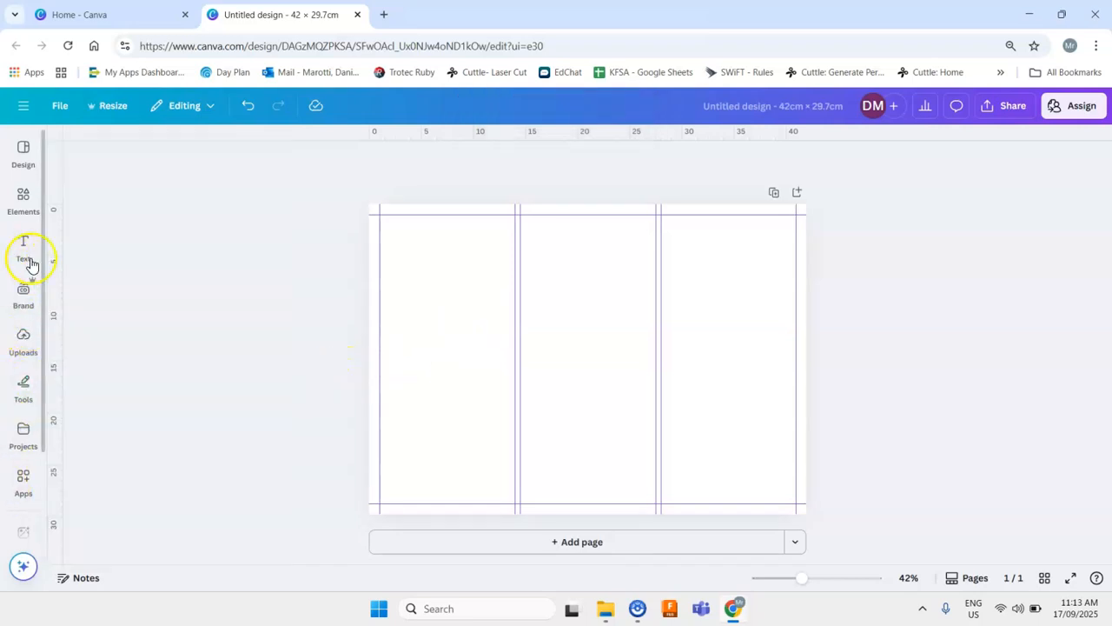
click(23, 248)
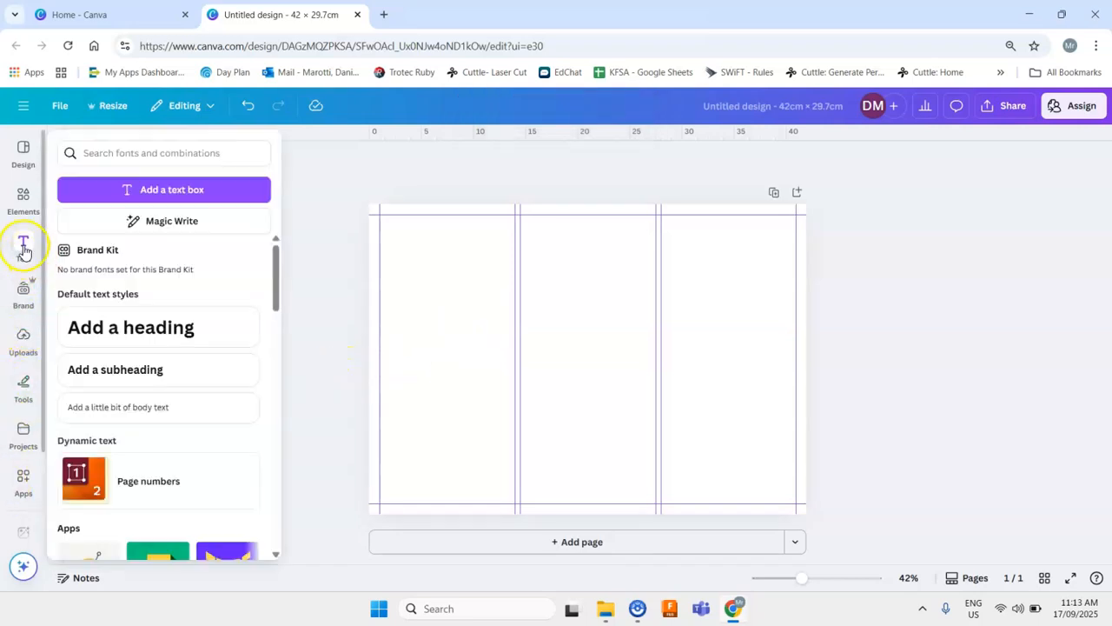
click(134, 336)
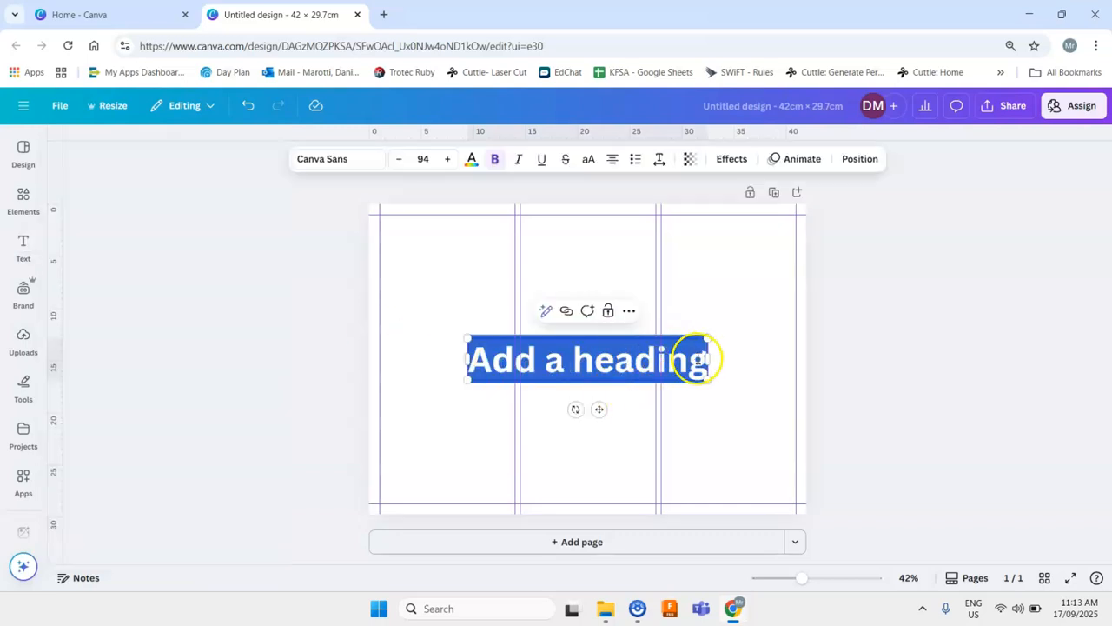
- Move the heading to the top of the left column and set its font size to 40
drag(603, 408, 514, 288)
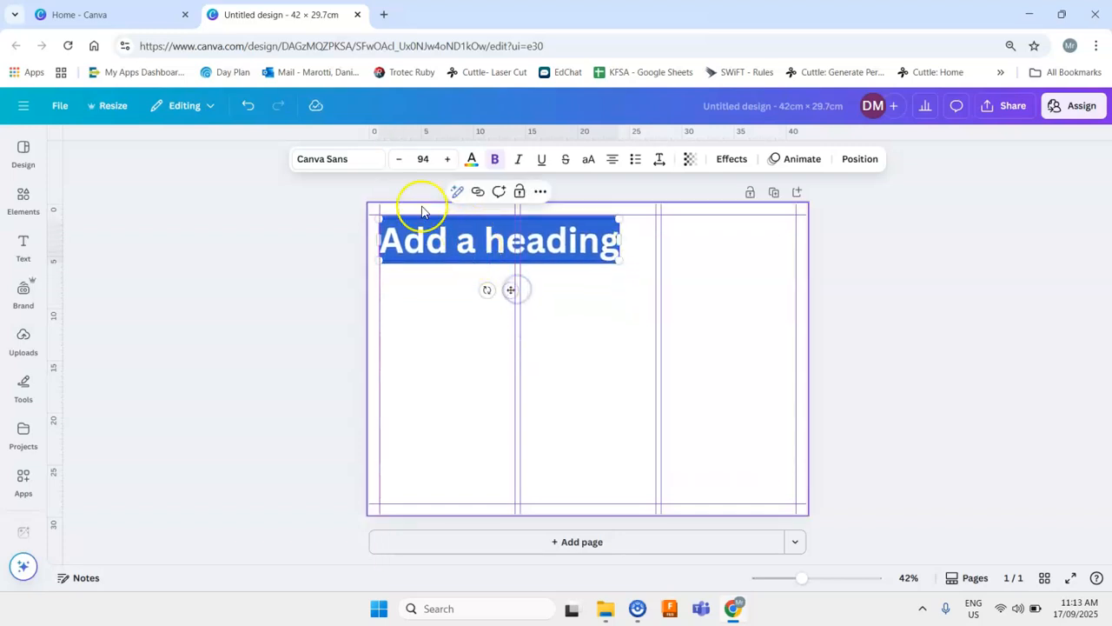
click(421, 160)
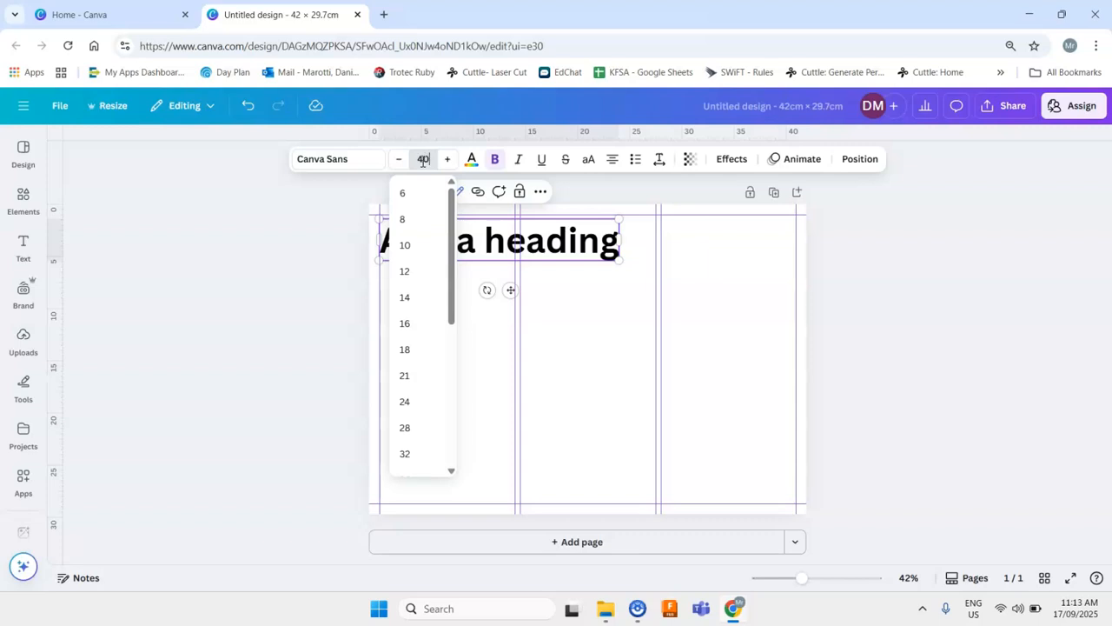
key(Return)
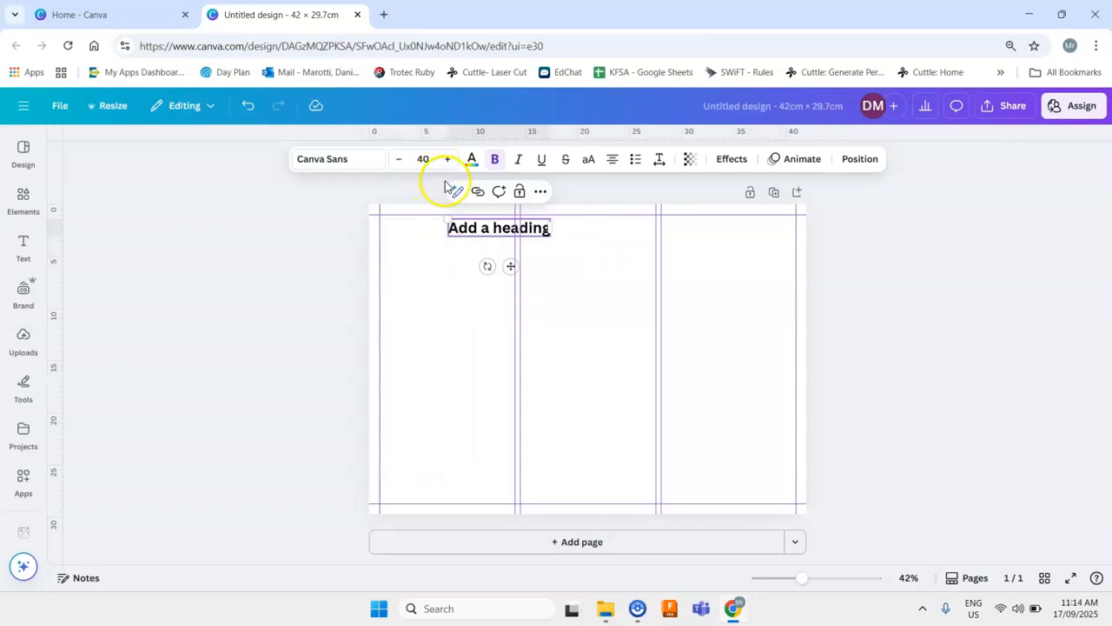
drag(510, 265, 438, 264)
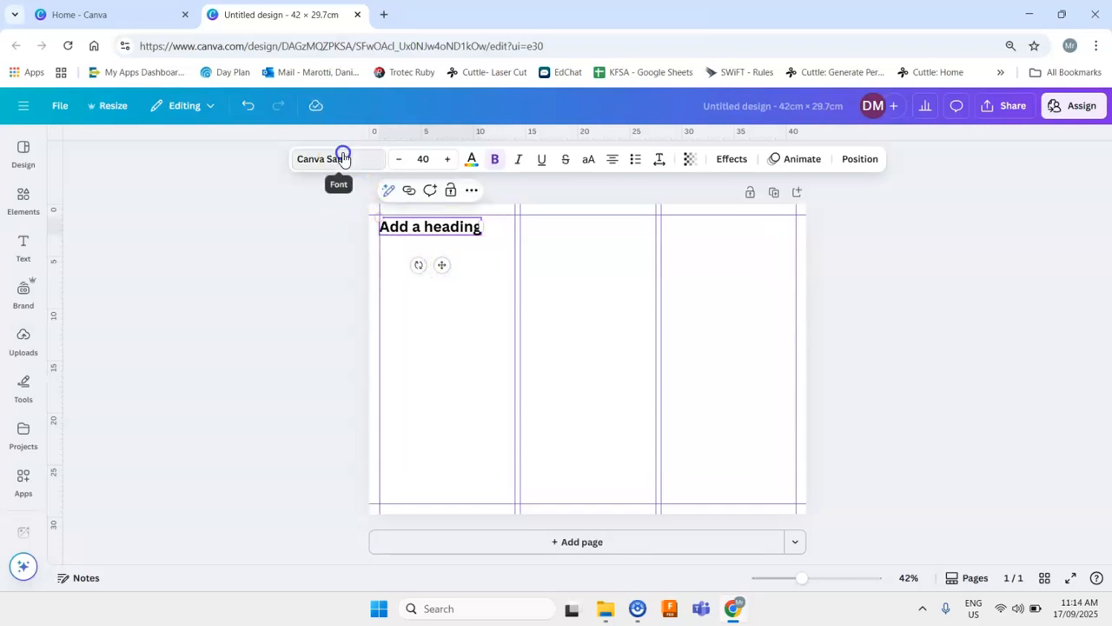
- Change the heading's font to Poppins
click(343, 156)
scroll(136, 399, down, 4)
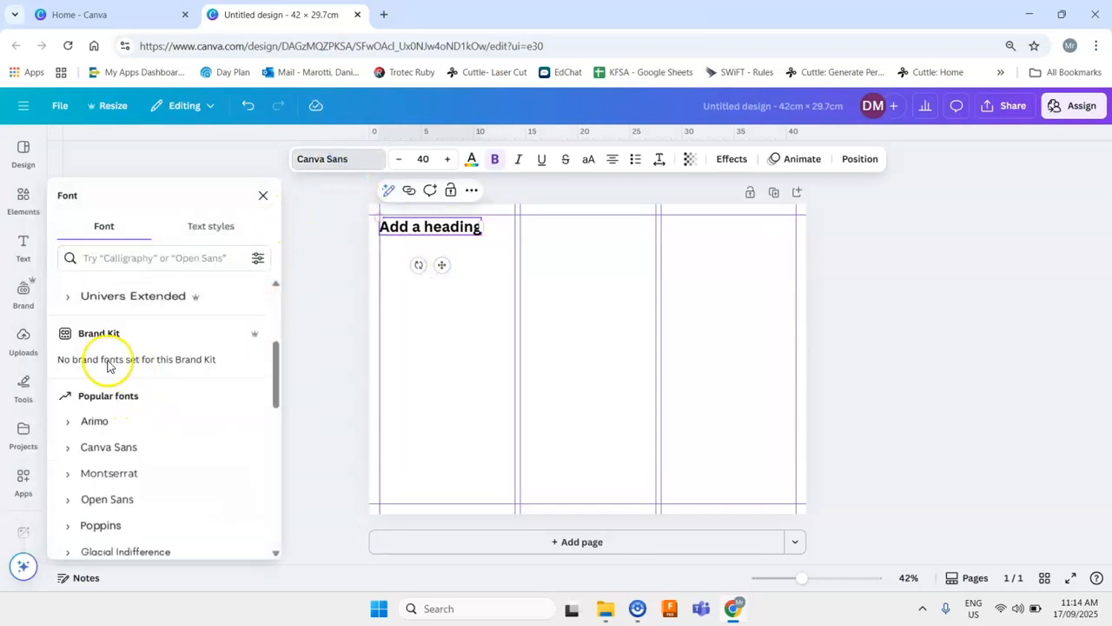
scroll(148, 405, down, 3)
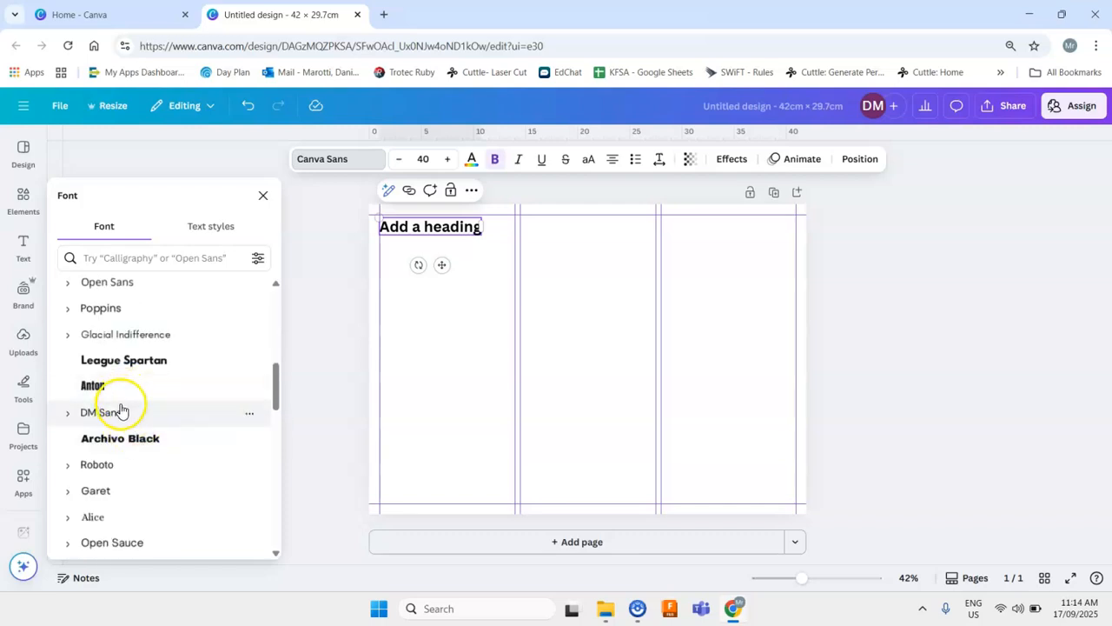
scroll(120, 407, up, 3)
scroll(106, 424, up, 2)
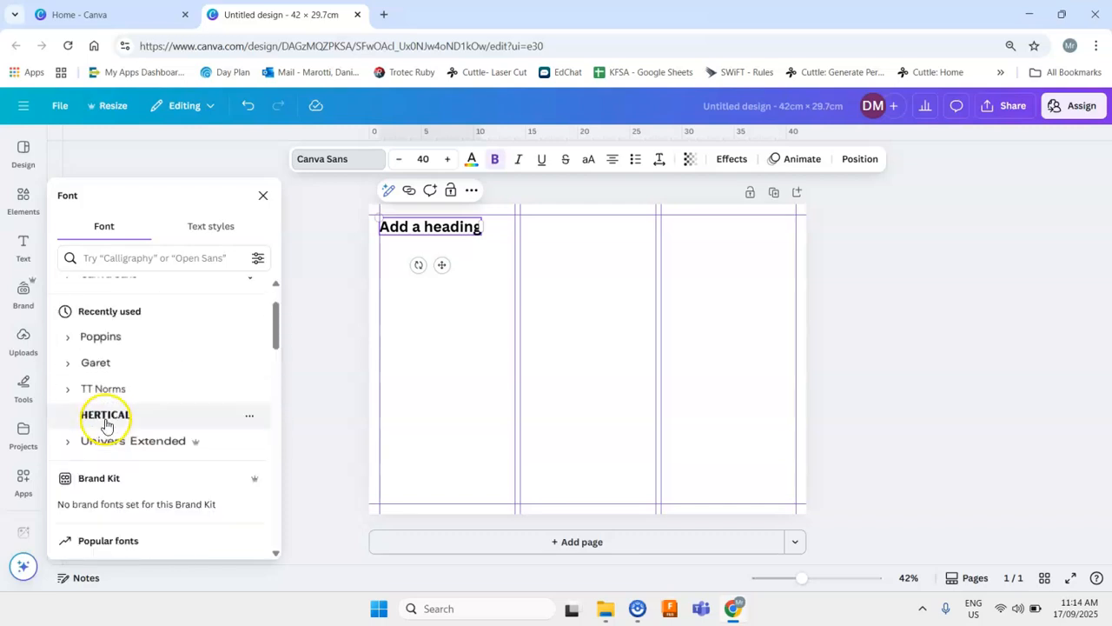
click(123, 346)
click(437, 265)
drag(439, 265, 442, 264)
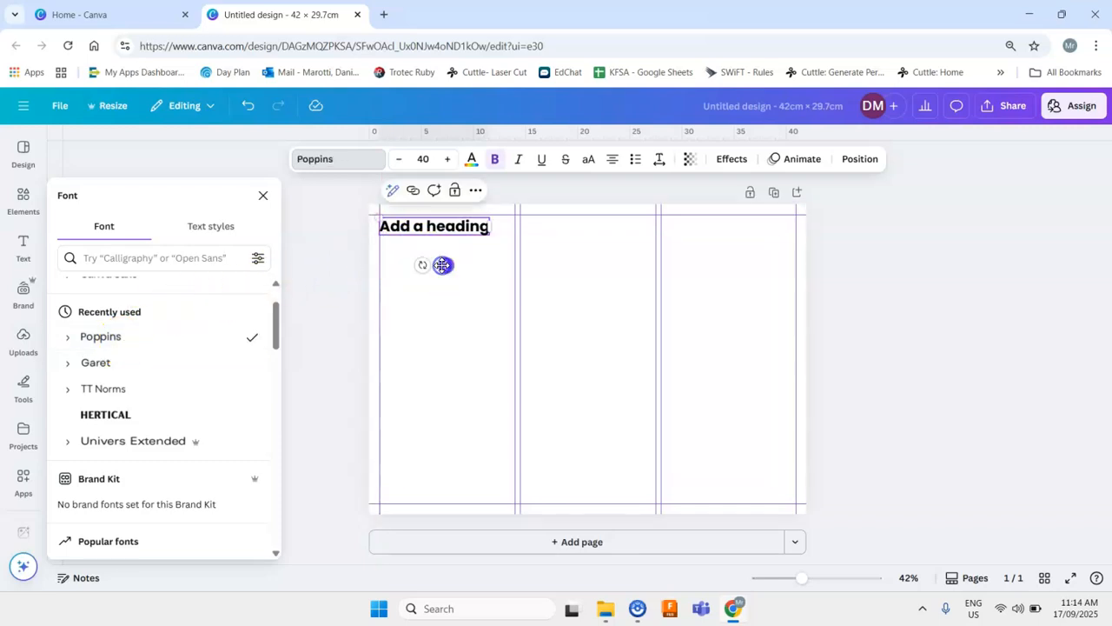
- Replace the heading text with "TEAM IDENTITY" and nudge it up against the top guide of the left column
double_click(469, 229)
key(BackSpace)
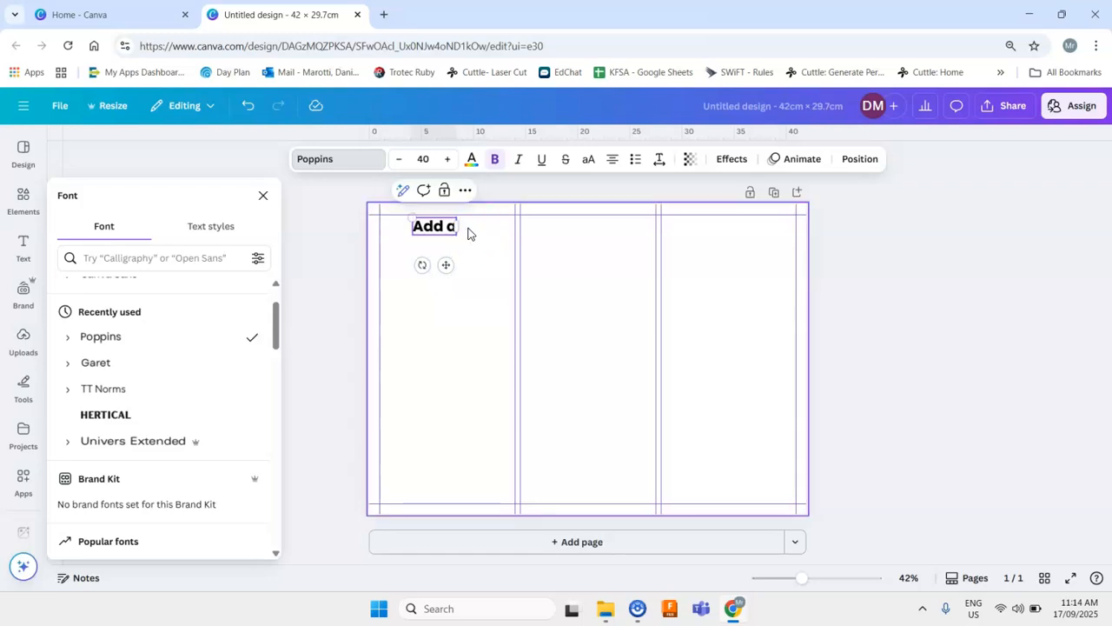
key(BackSpace)
key(BackSpace)
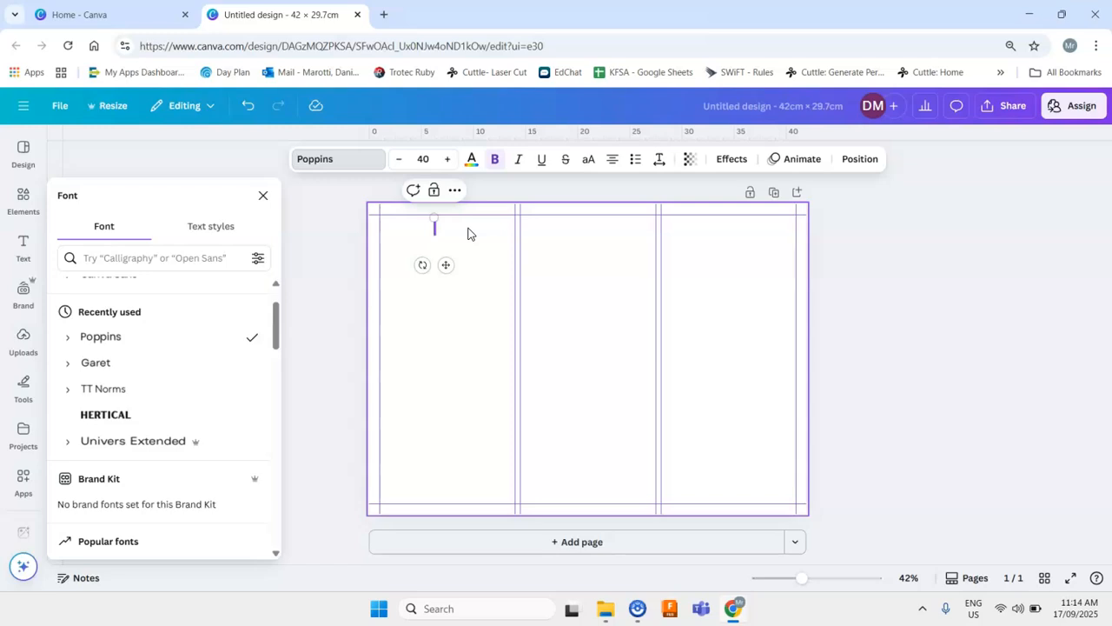
text(TEAM)
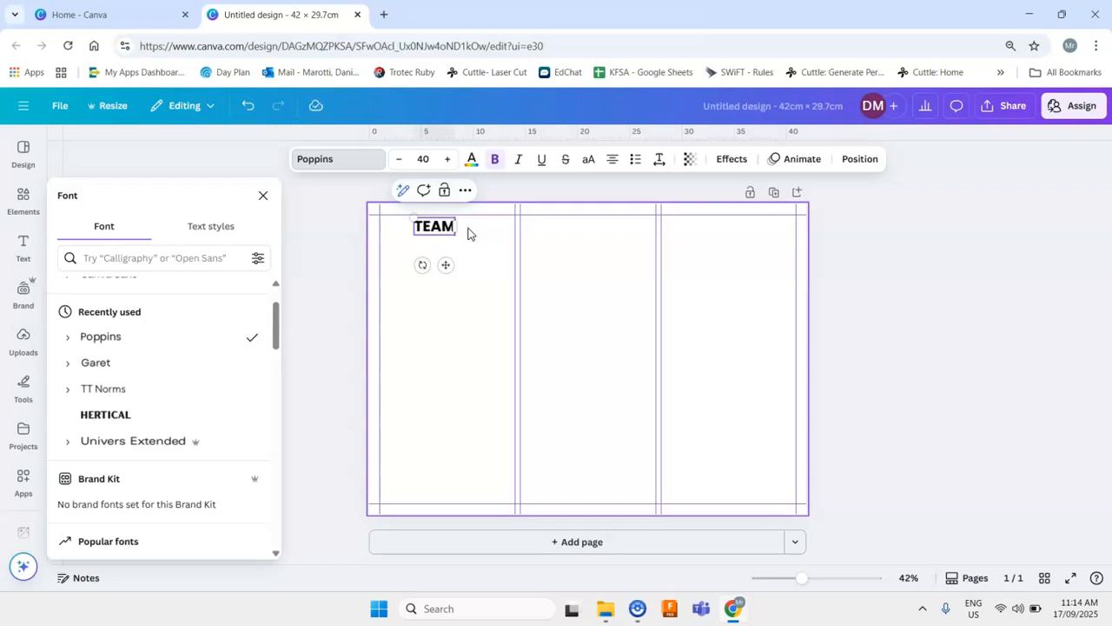
text( IDENTITY)
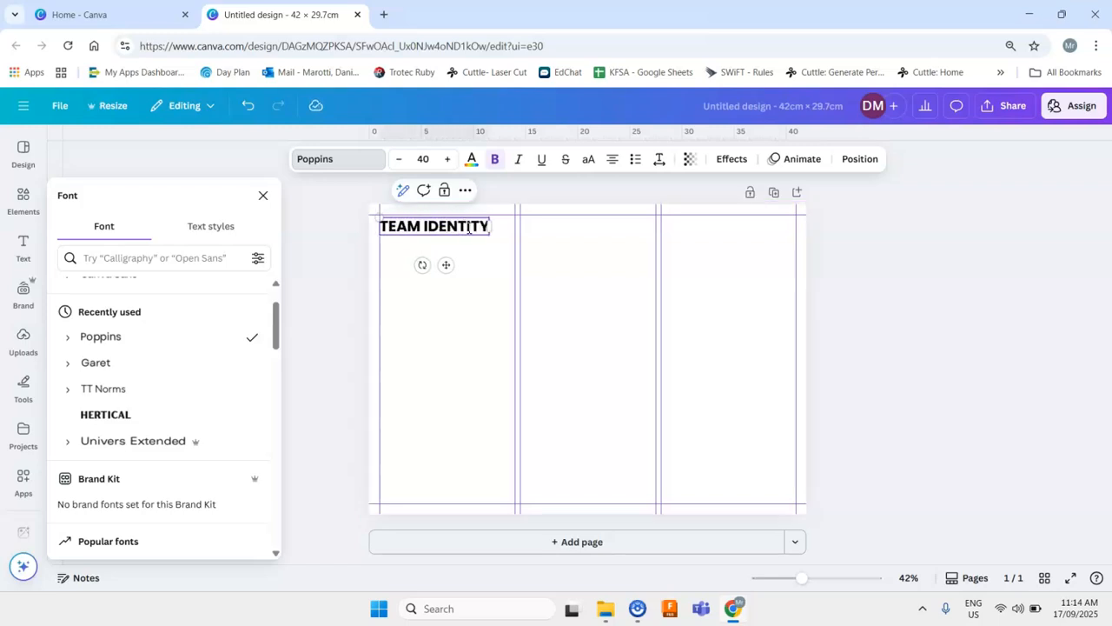
click(549, 209)
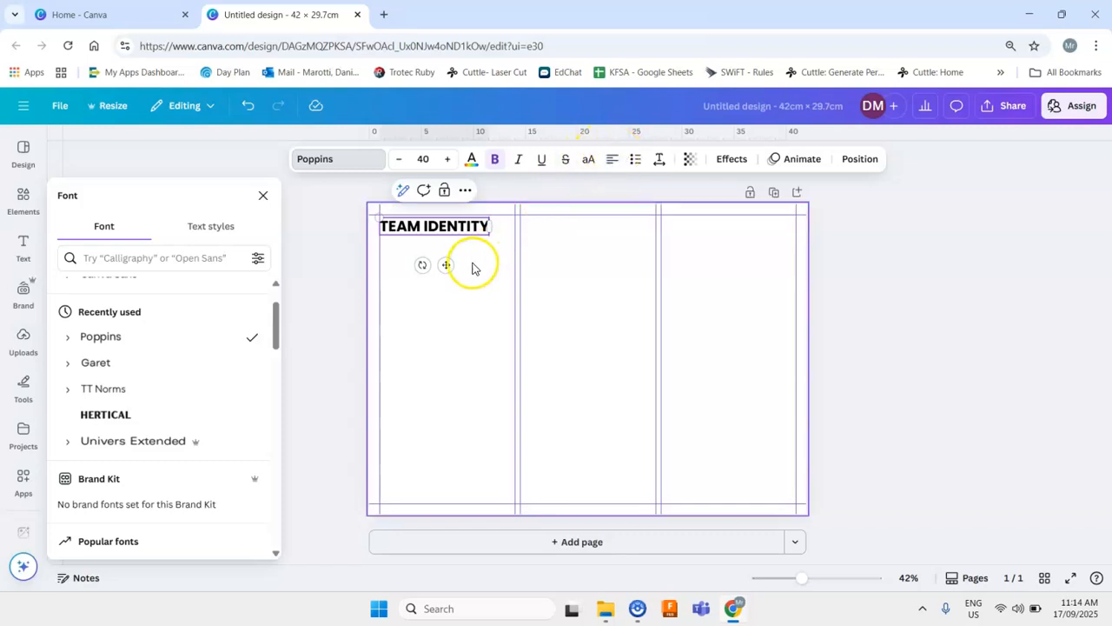
drag(444, 262, 445, 258)
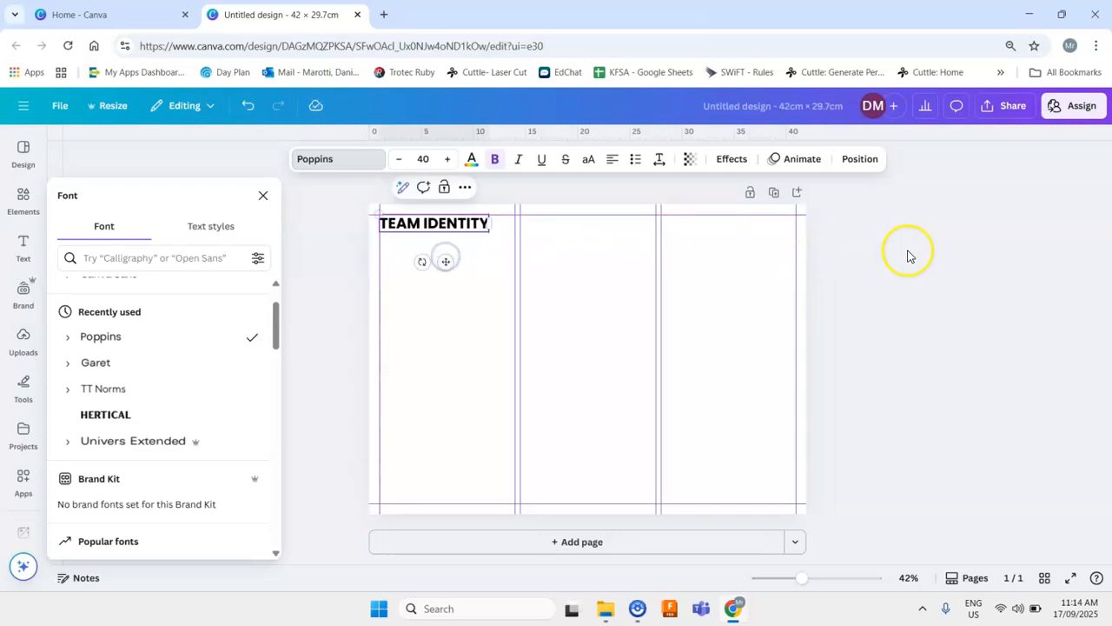
- Colour the "TEAM IDENTITY" heading text purple using the default solid colours
click(468, 163)
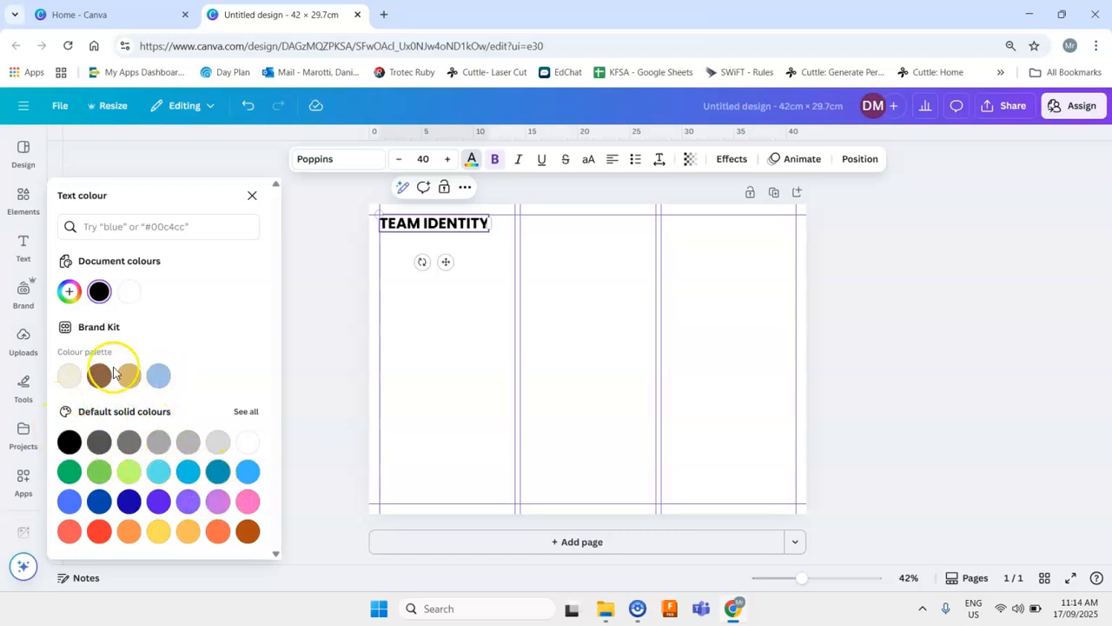
click(70, 291)
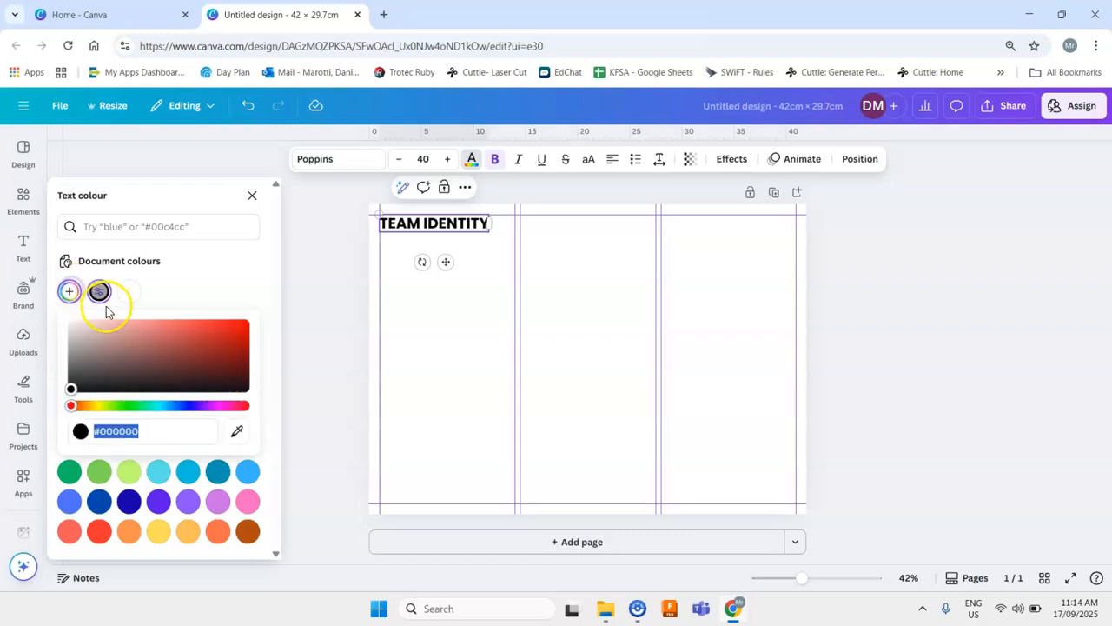
drag(69, 385, 85, 357)
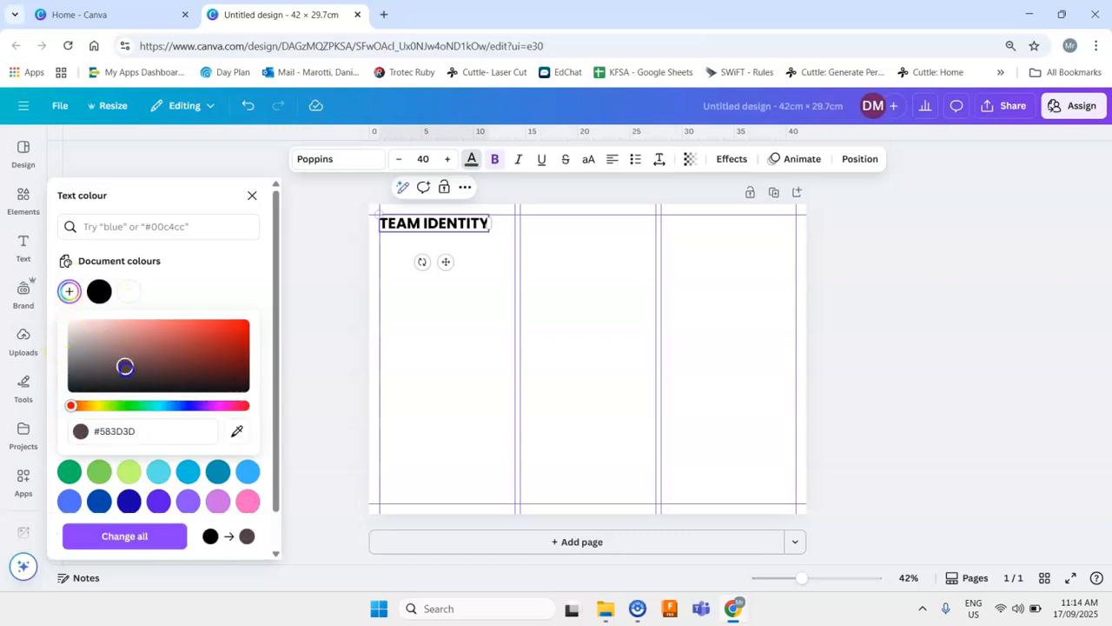
click(155, 499)
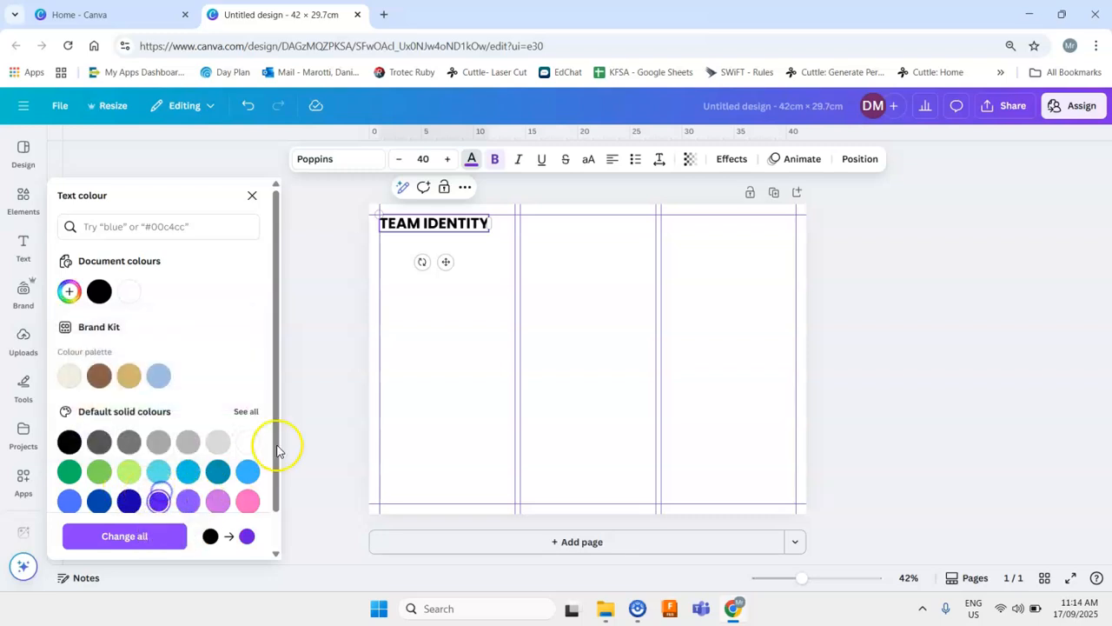
double_click(460, 224)
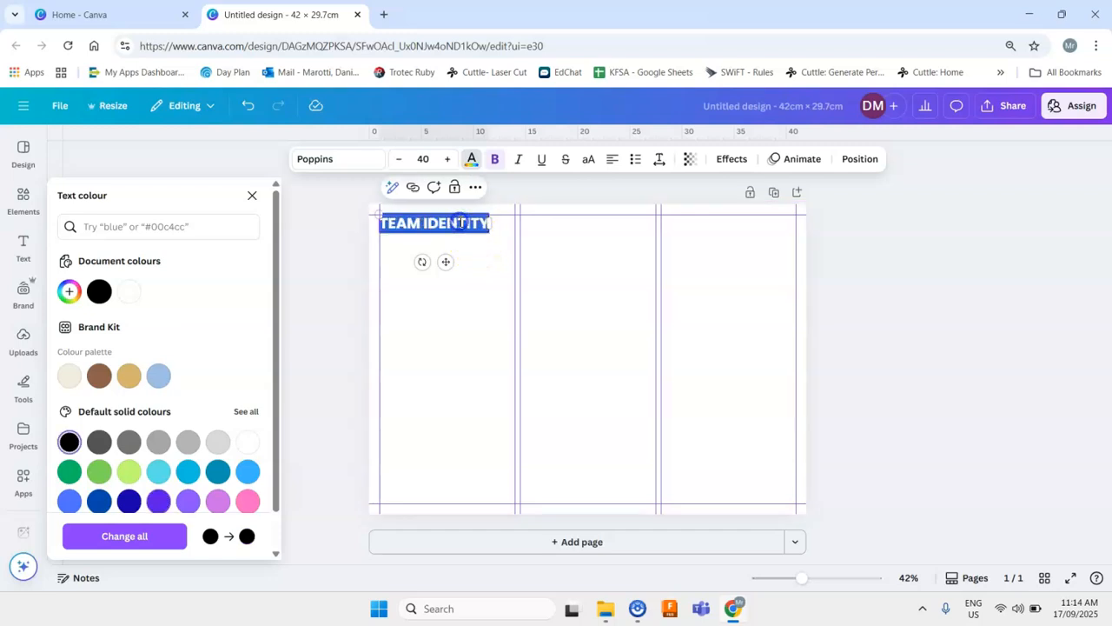
click(158, 500)
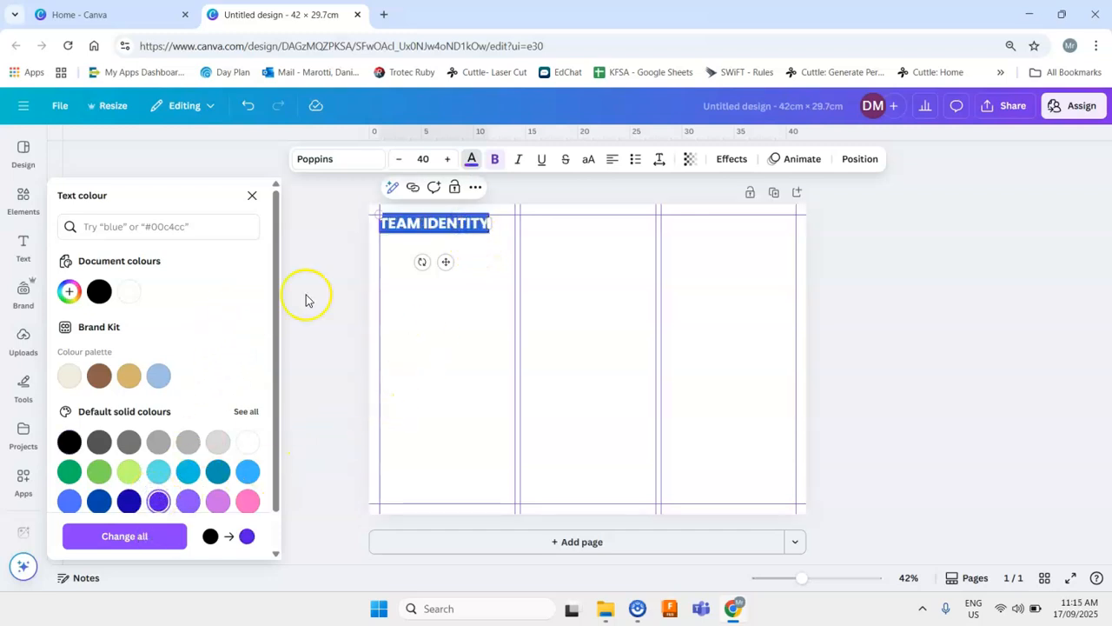
click(484, 273)
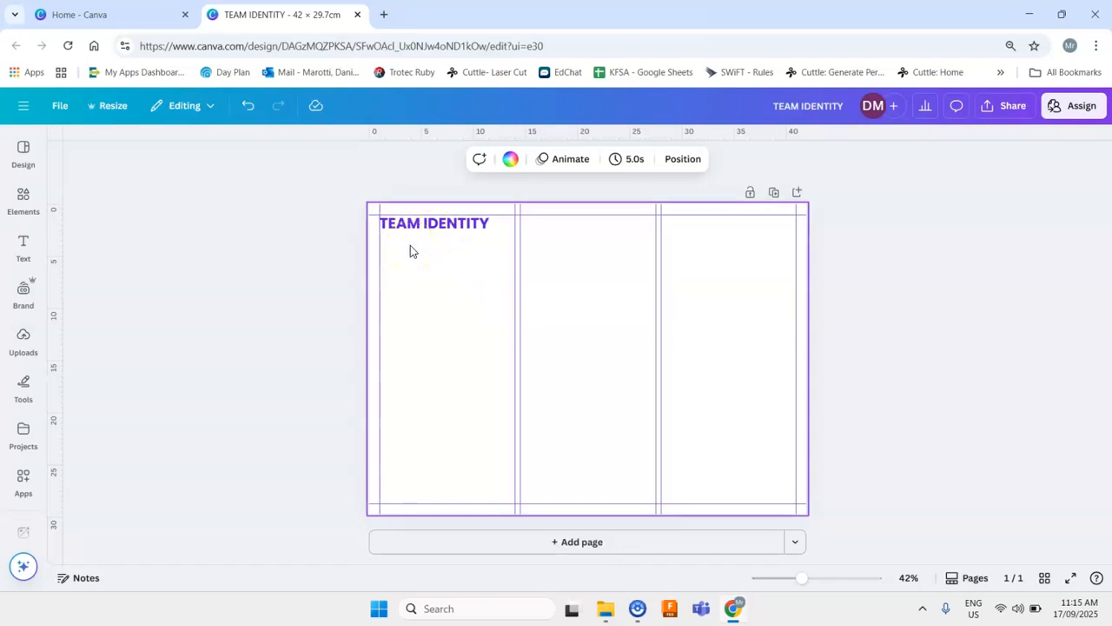
- Add a subheading text box to the page and set its font size to 12
click(26, 254)
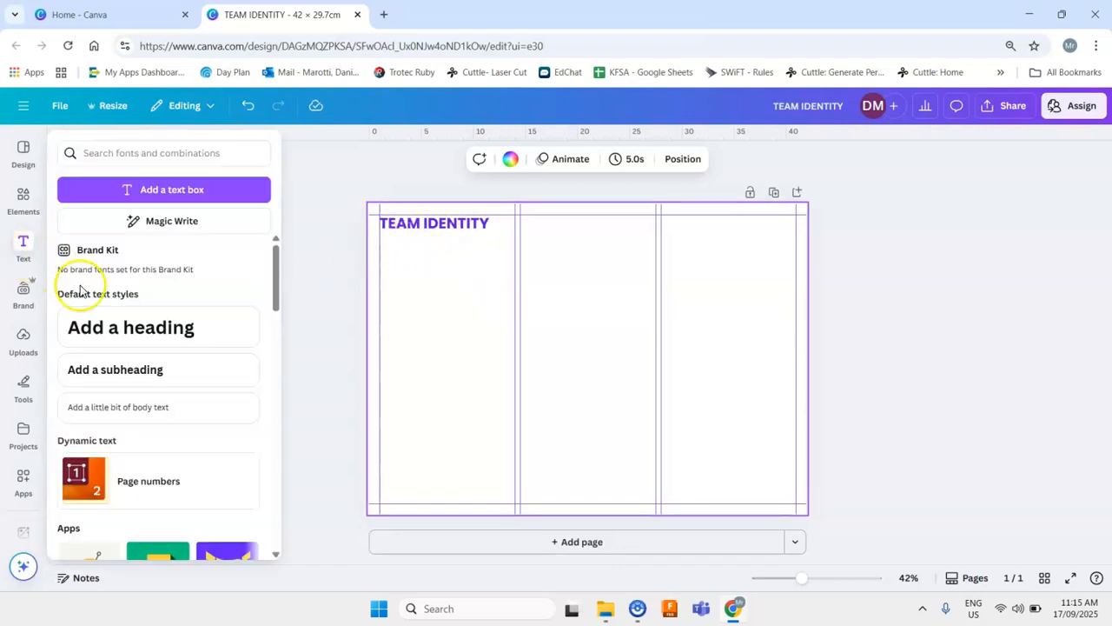
click(135, 371)
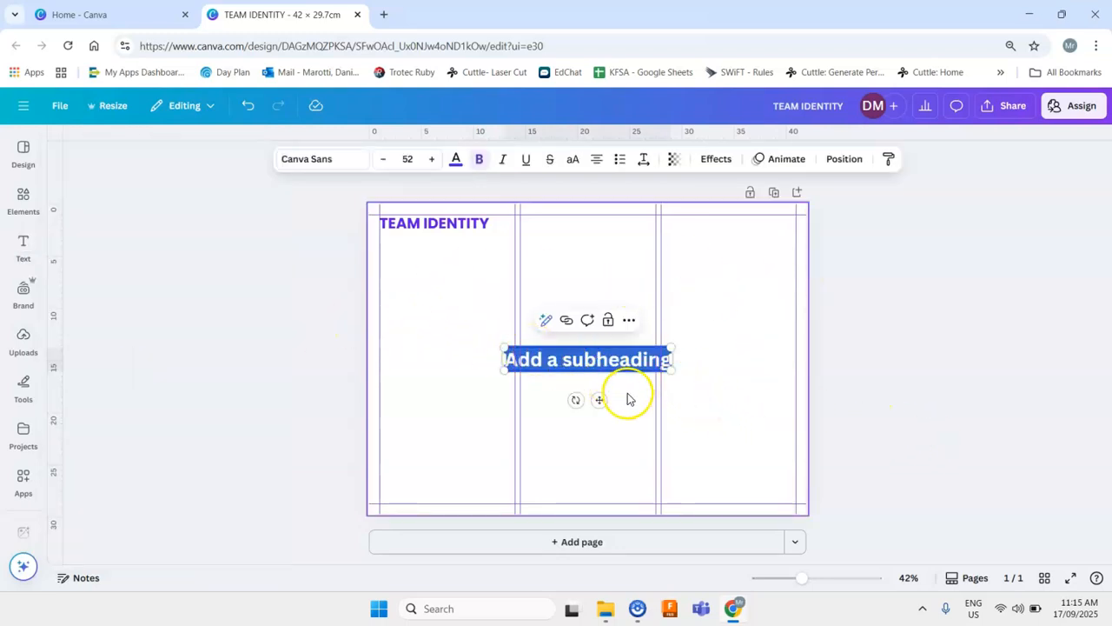
drag(599, 400, 543, 389)
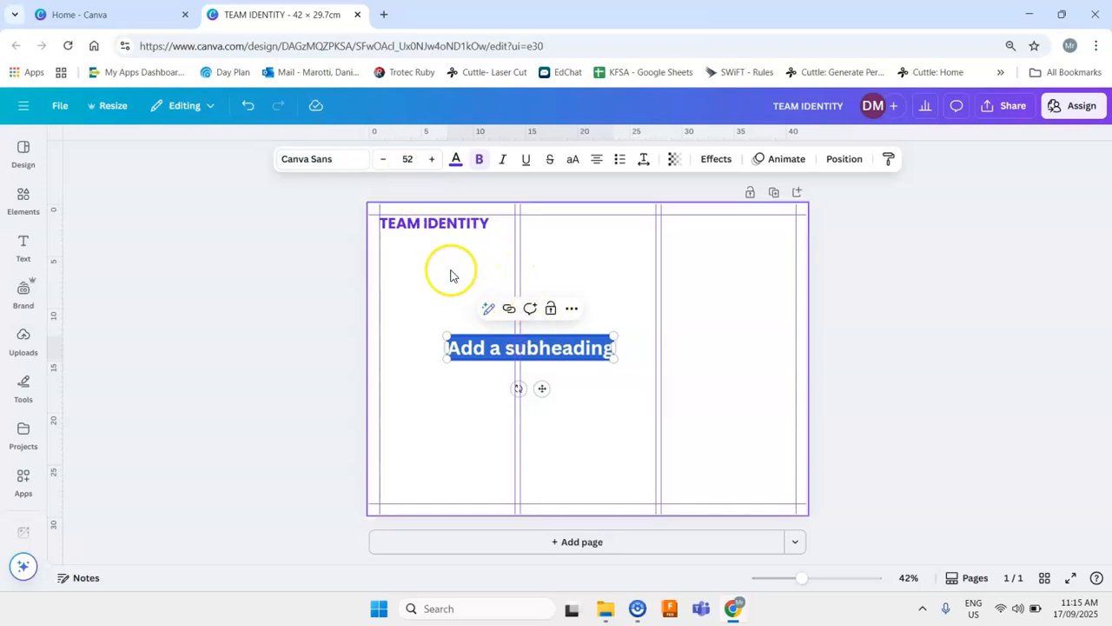
click(408, 160)
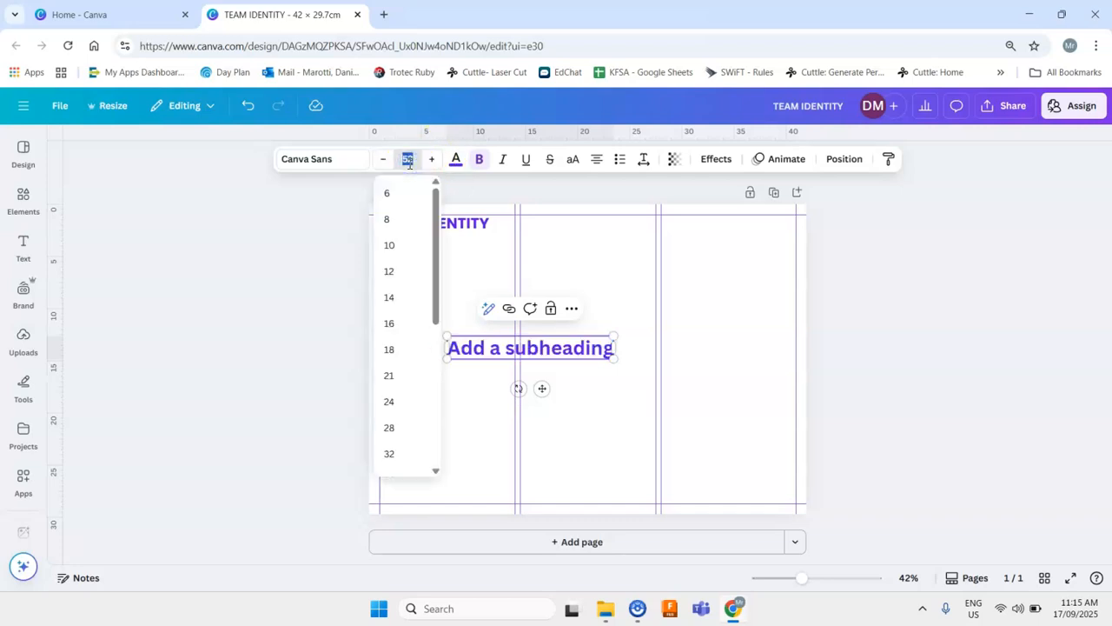
key(Return)
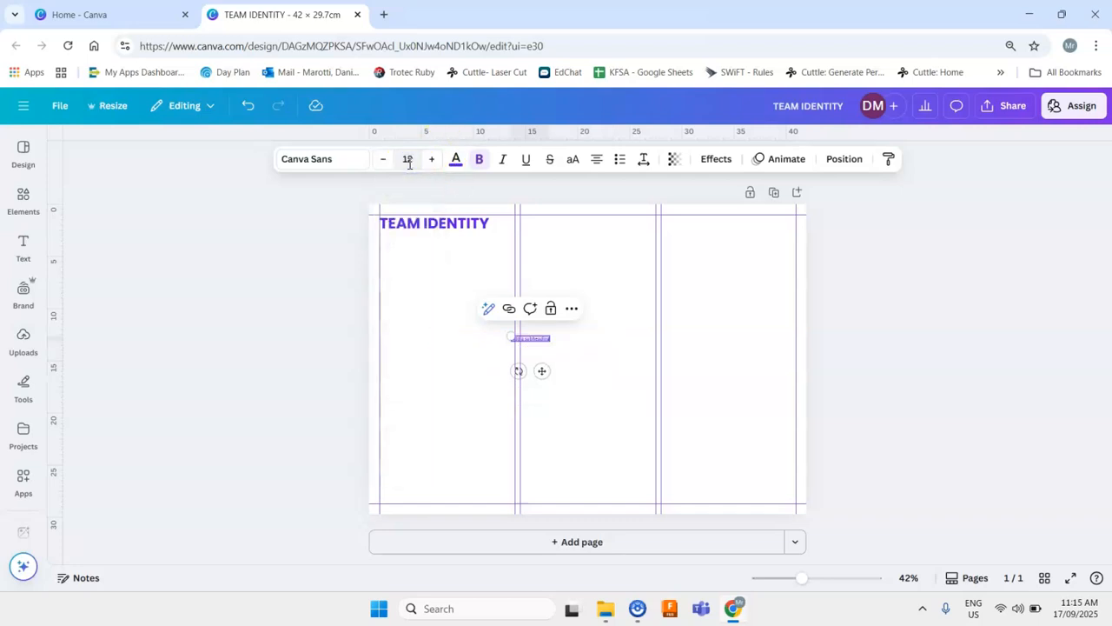
- Move the subheading just below the heading in the left column and change its text to "Team logo"
drag(801, 578, 825, 577)
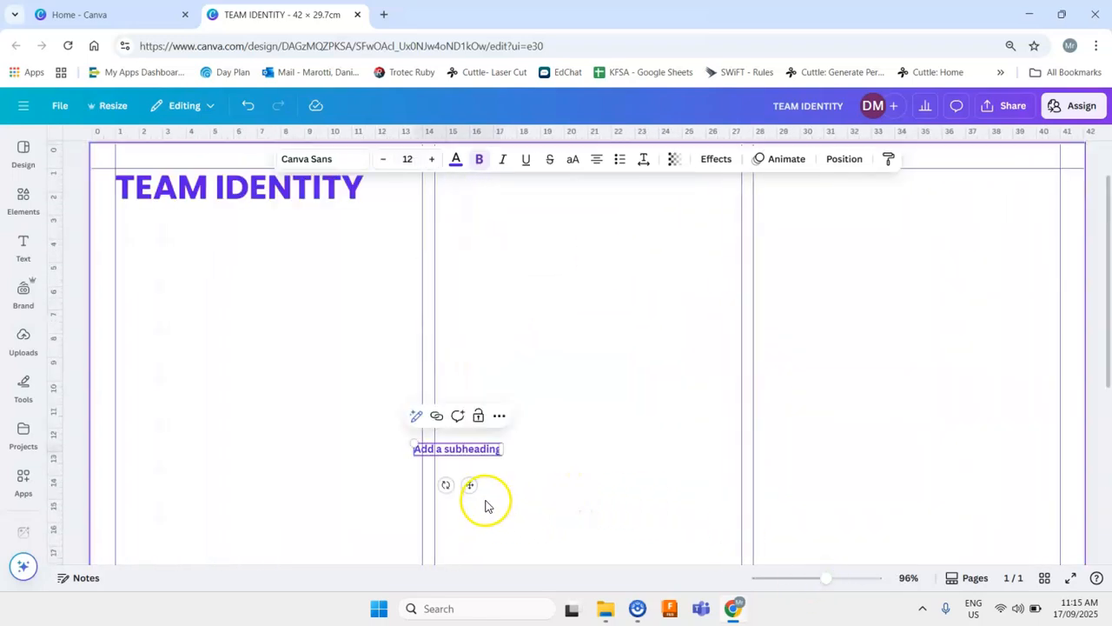
drag(466, 484, 173, 294)
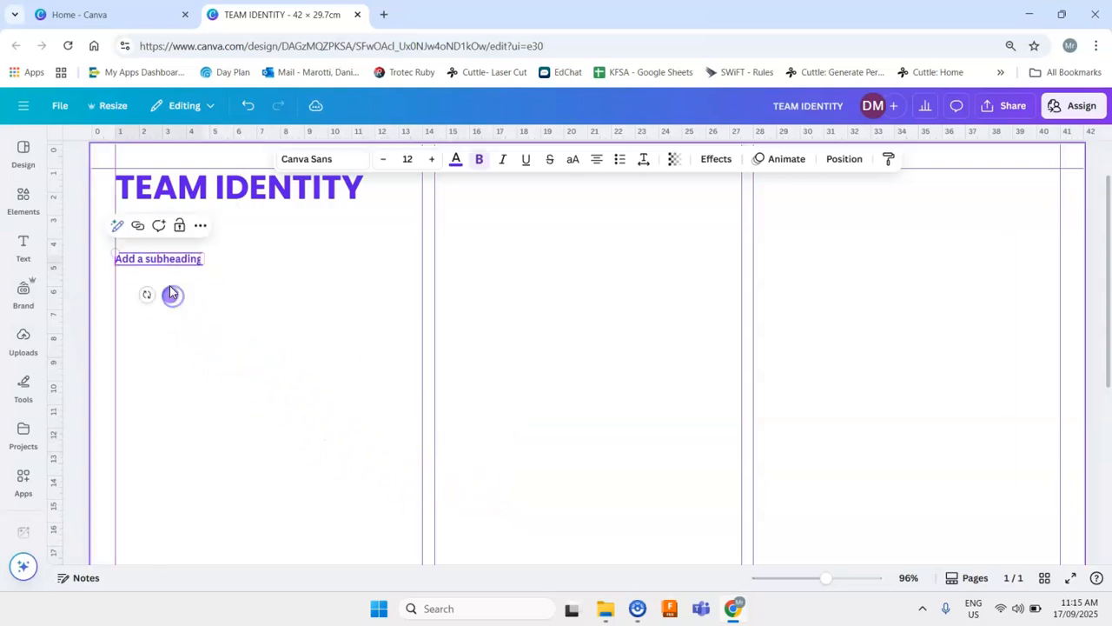
triple_click(171, 267)
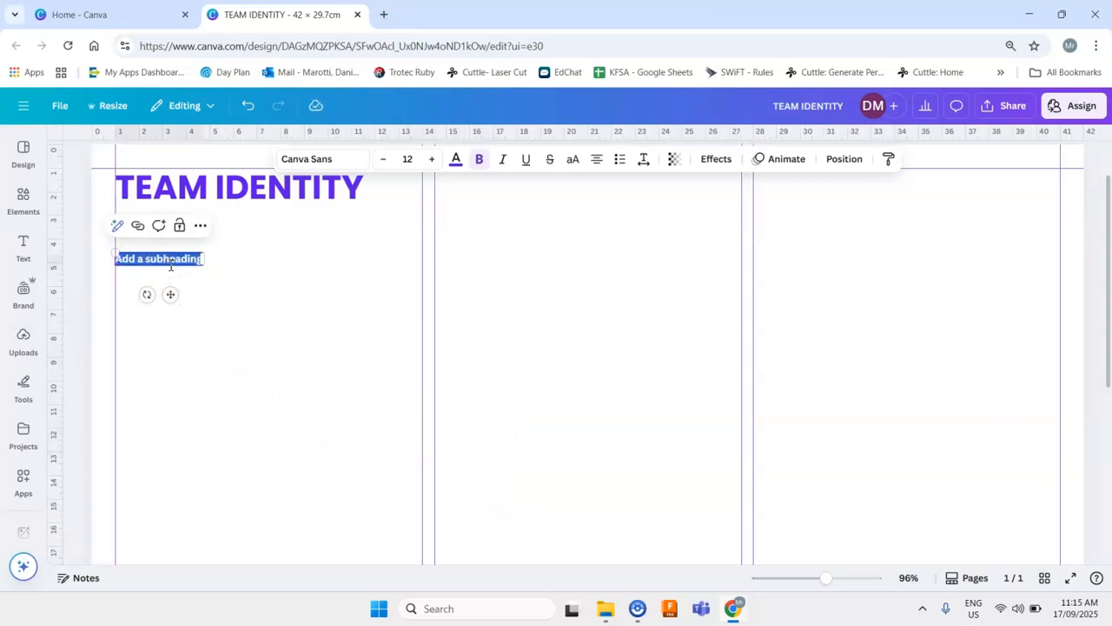
key(BackSpace)
text(Team logo)
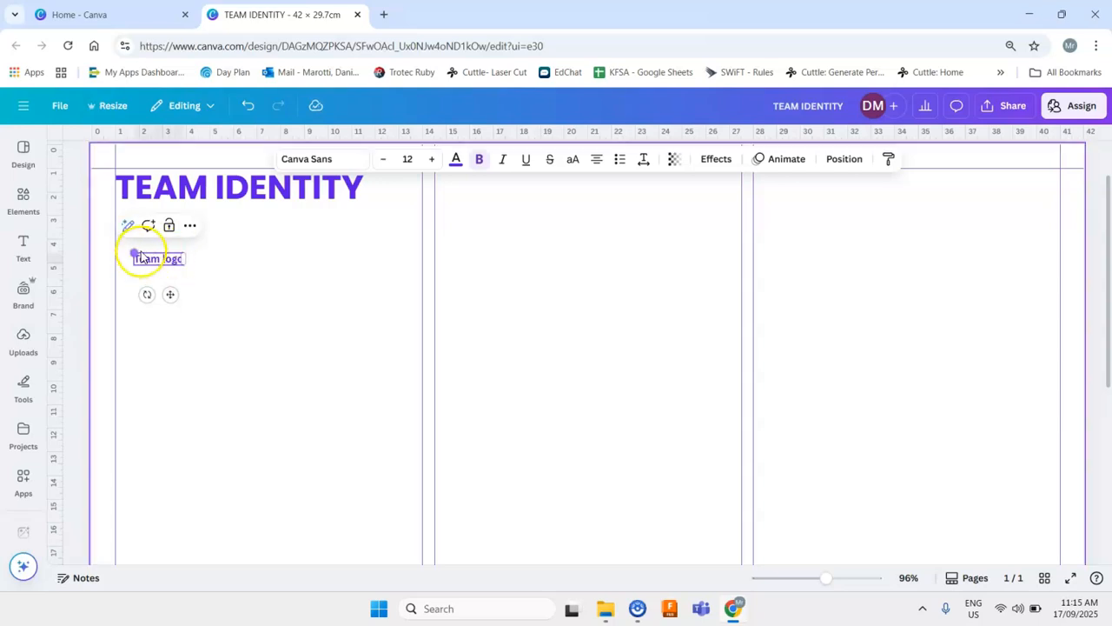
- Make the subheading text uppercase and align it with the left column's guide
triple_click(162, 259)
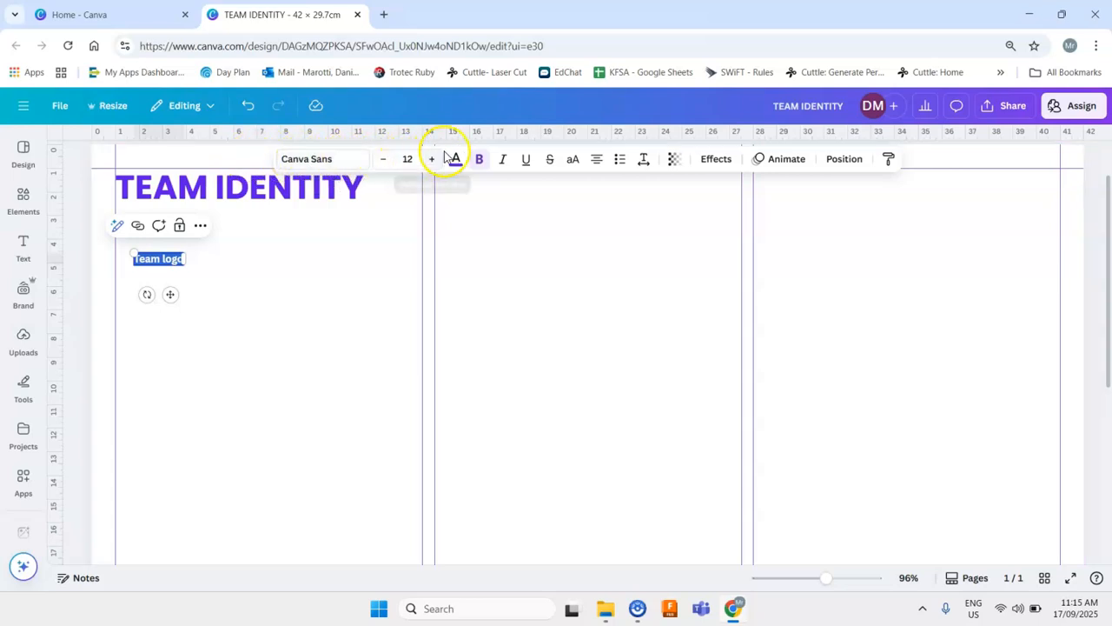
click(572, 159)
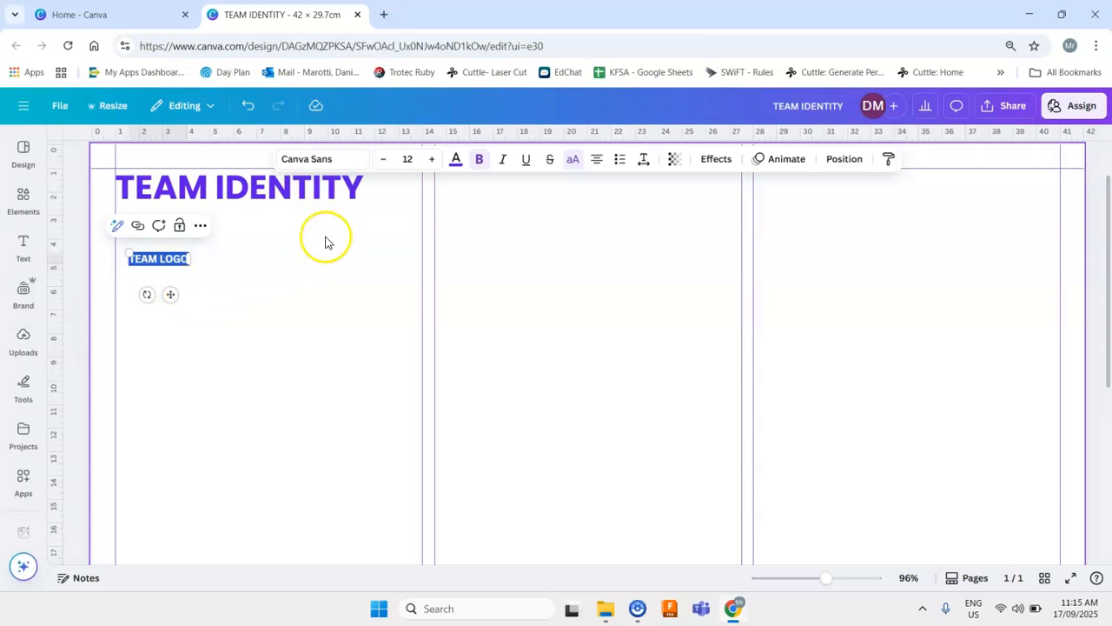
drag(169, 294, 155, 295)
click(230, 277)
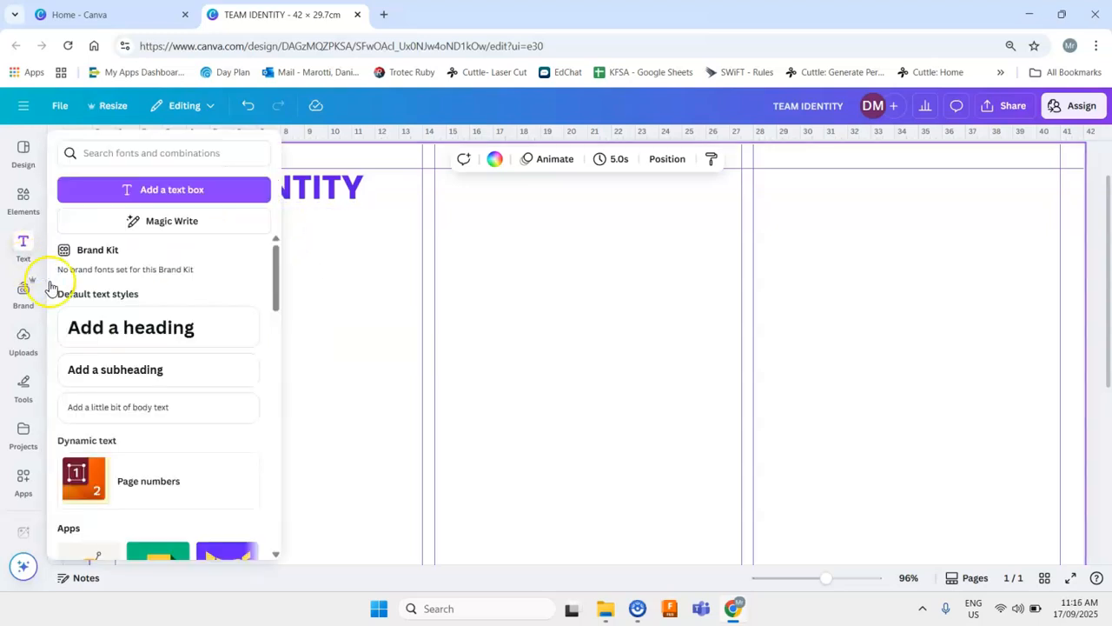
- Add a body text box to the page and set its font size to 8
mouse_move(26, 291)
mouse_move(24, 263)
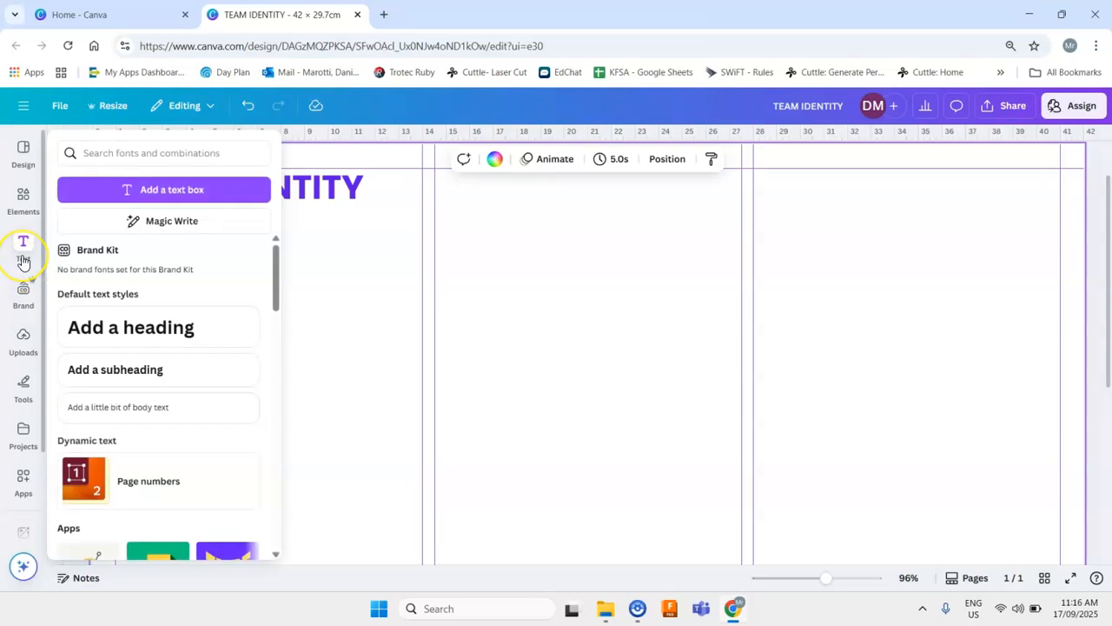
click(108, 407)
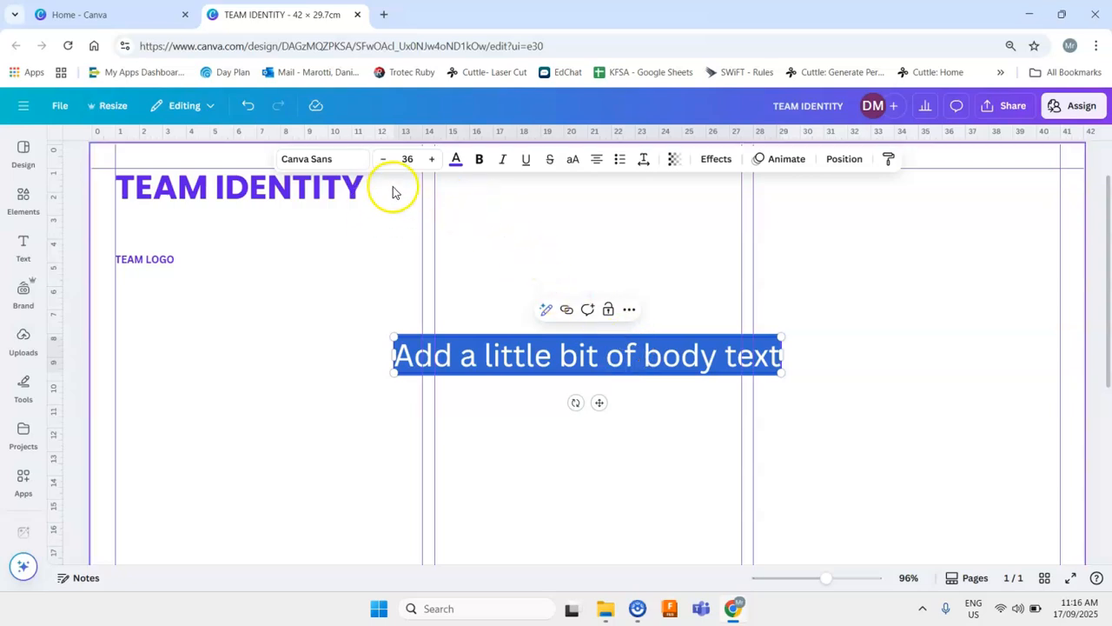
click(409, 162)
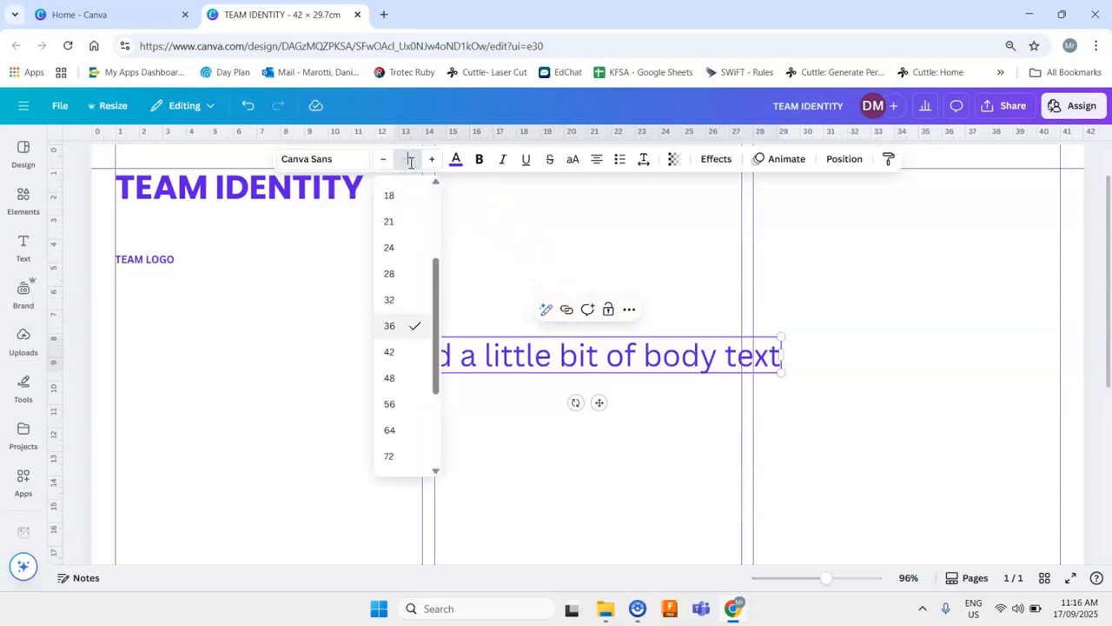
key(Return)
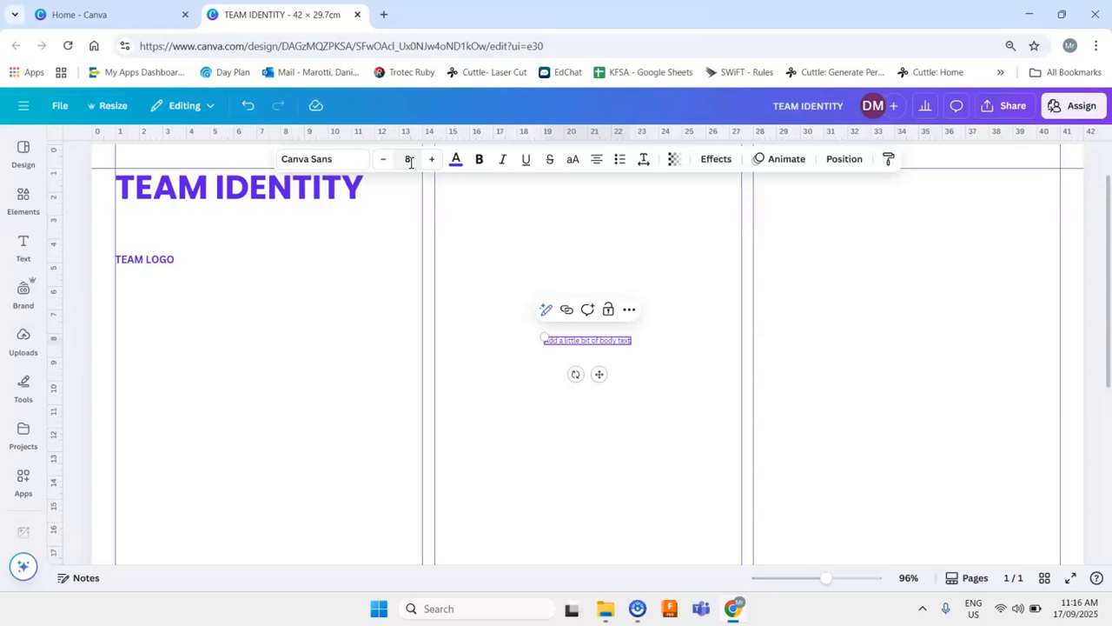
- Set the body text's colour to black
double_click(614, 344)
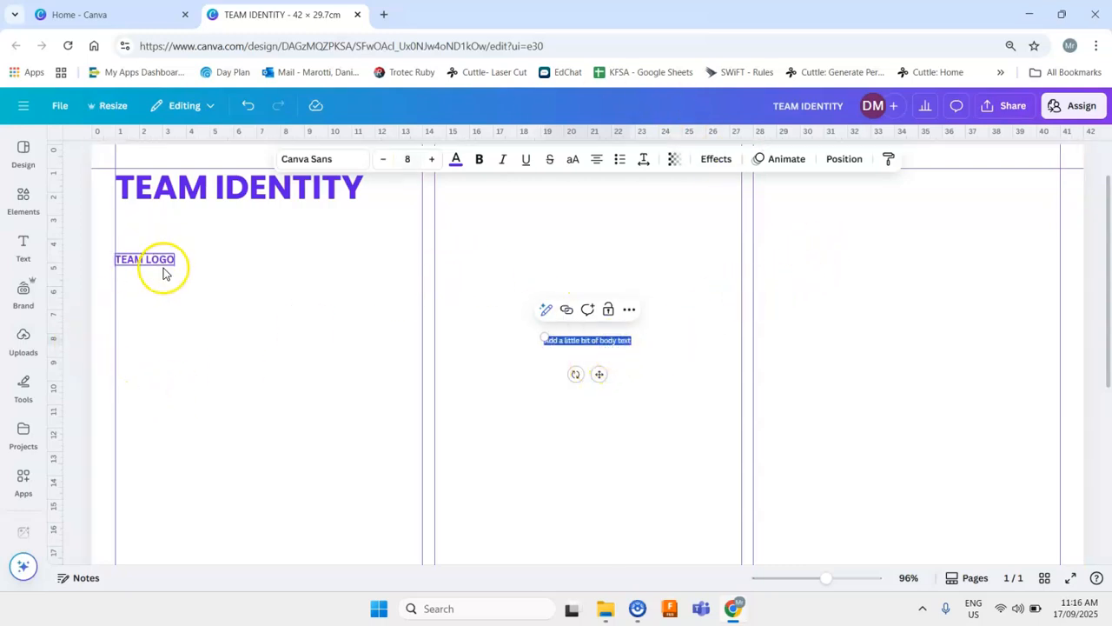
click(463, 171)
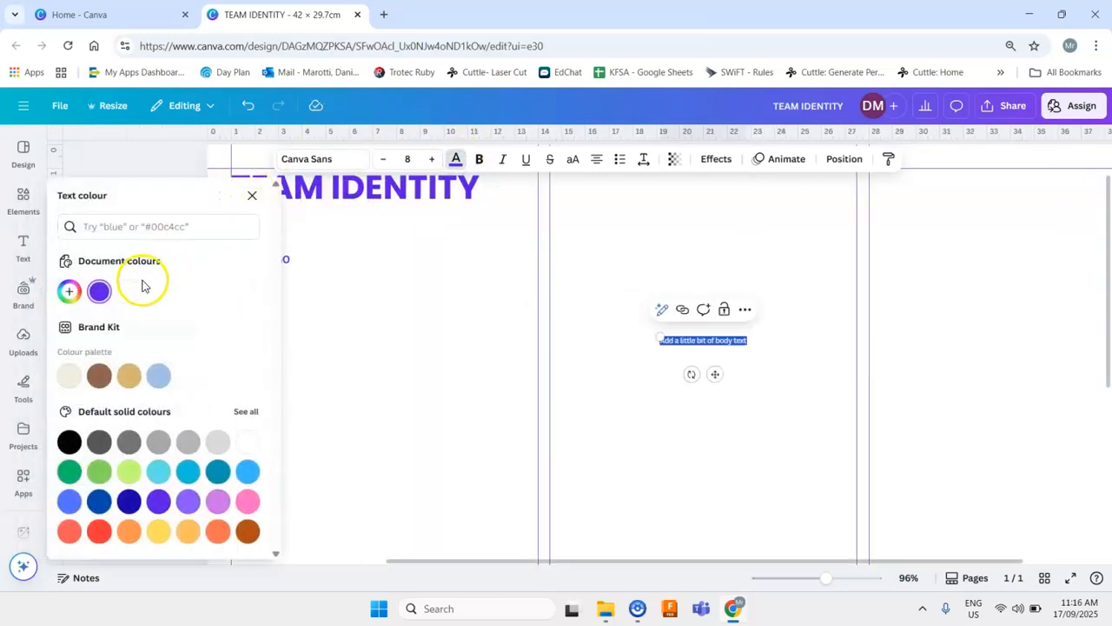
click(69, 443)
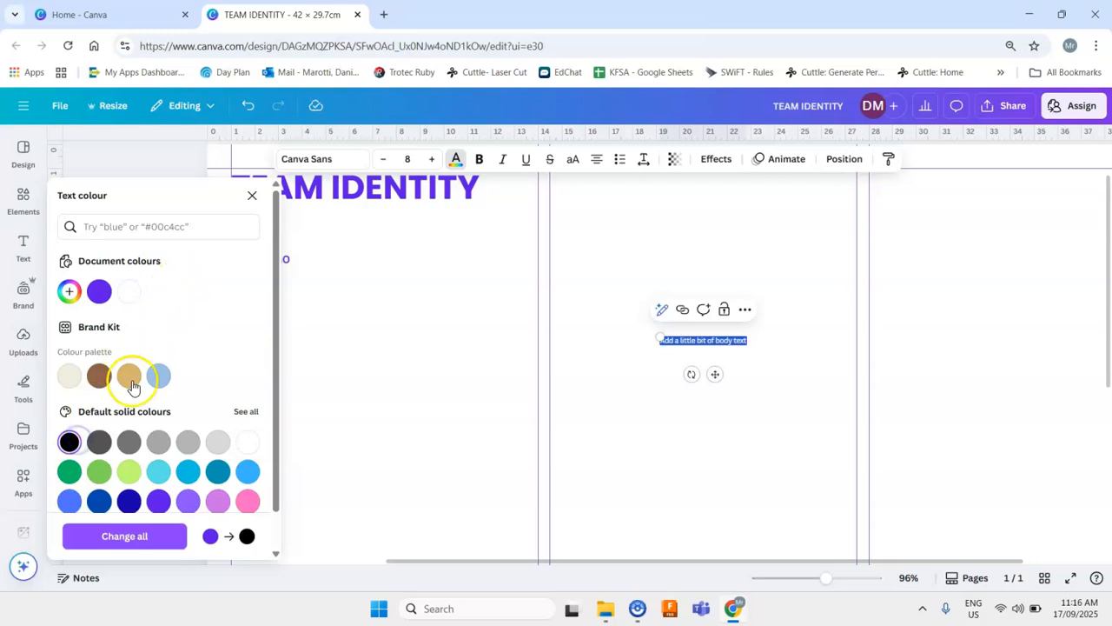
click(253, 195)
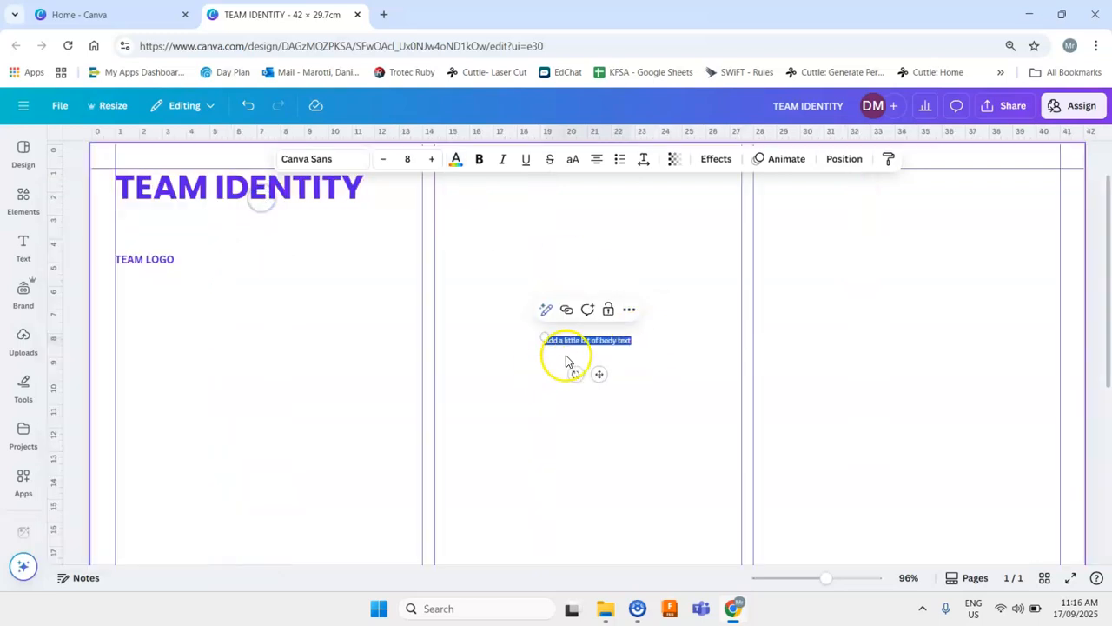
- Move the body text under "TEAM LOGO" in the left column and change it to "The team logo was created using Canva"
drag(596, 375, 169, 303)
click(171, 271)
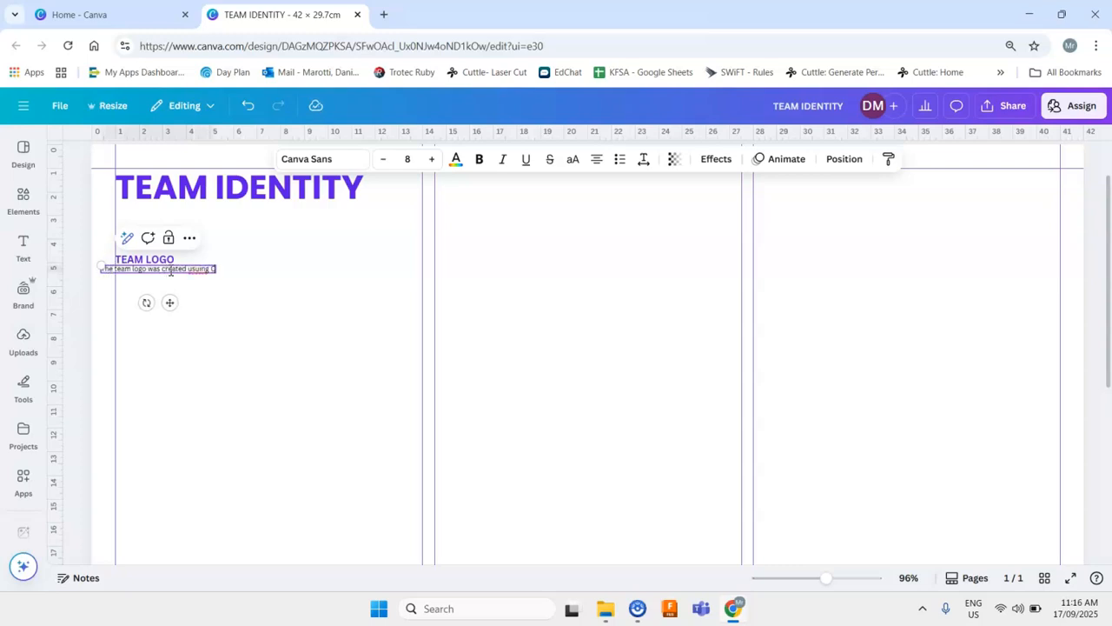
click(186, 268)
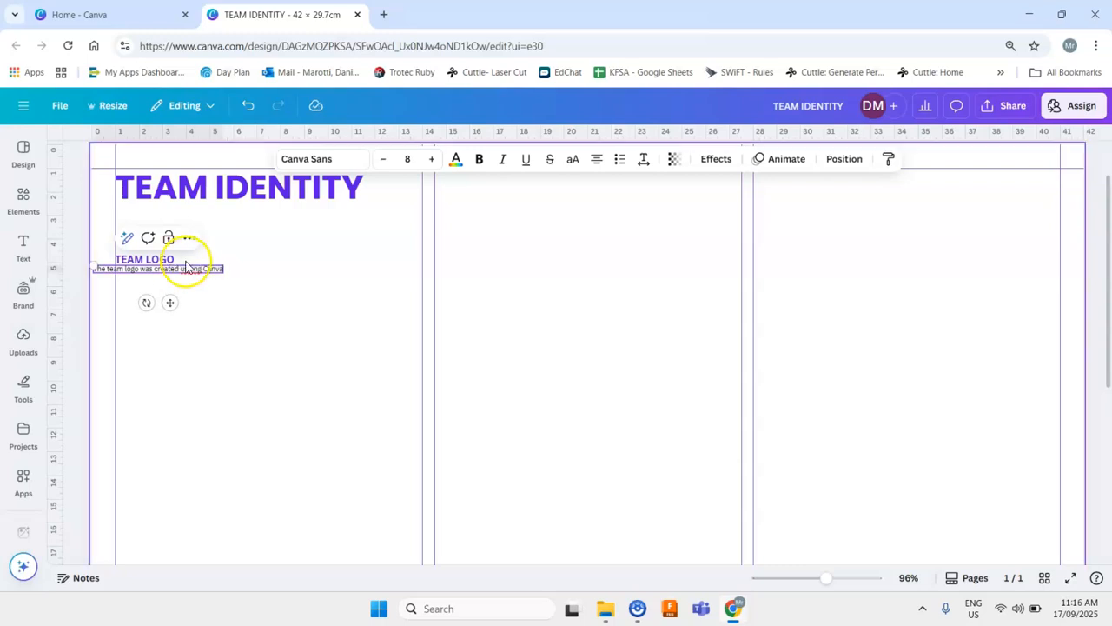
- Correct the spelling of "using" in the body text and widen its box so the sentence fits on one line
right_click(186, 265)
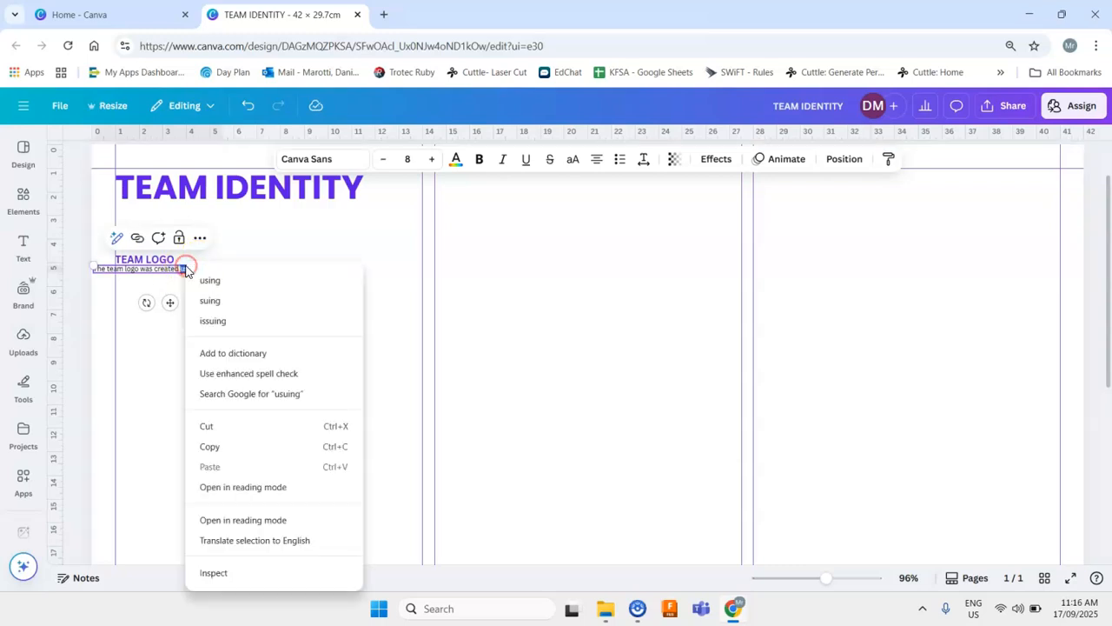
click(205, 279)
drag(171, 301, 190, 300)
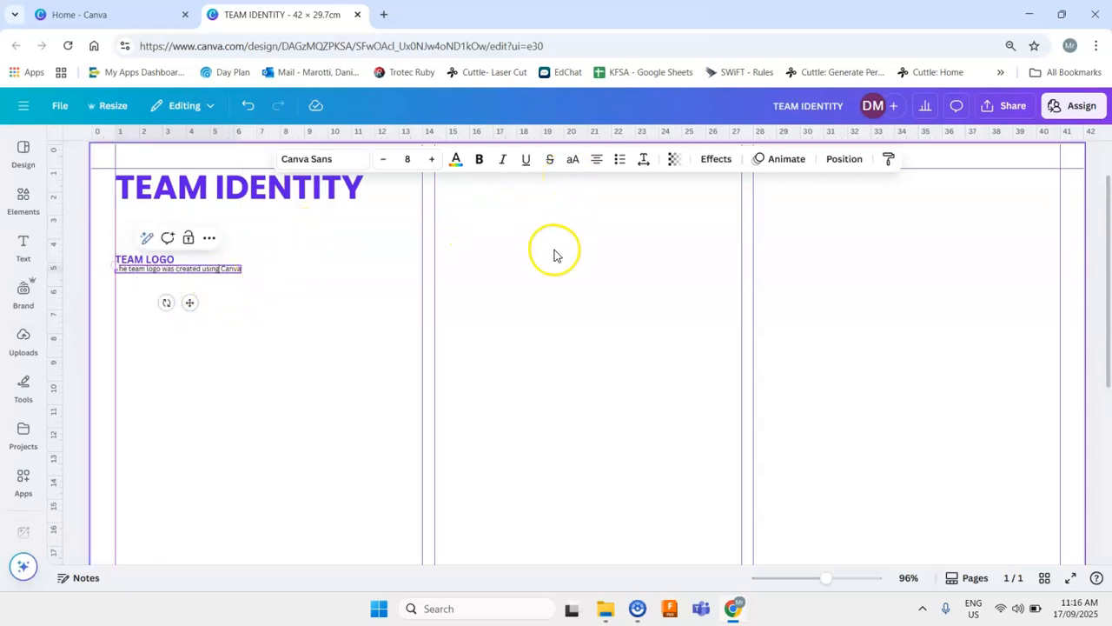
click(599, 162)
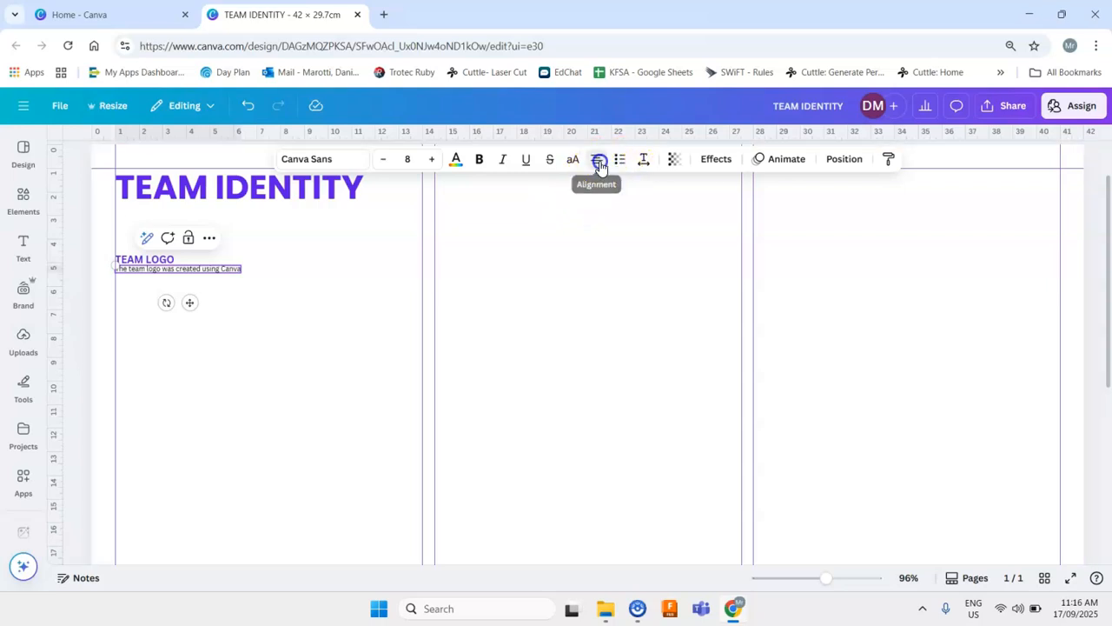
click(313, 295)
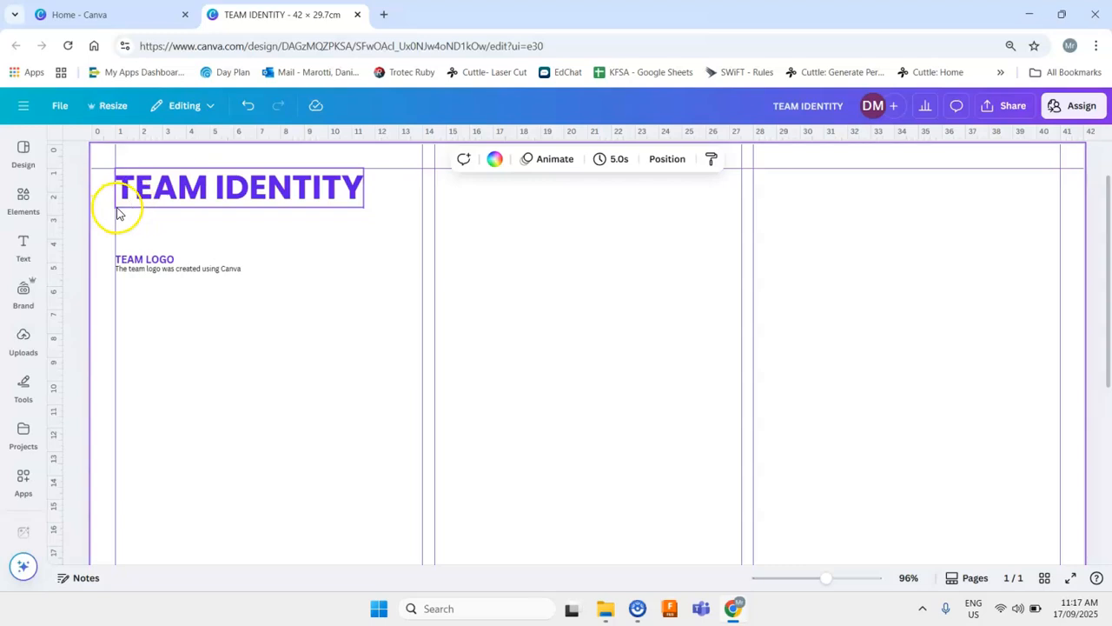
click(121, 211)
click(122, 212)
drag(120, 212, 1053, 242)
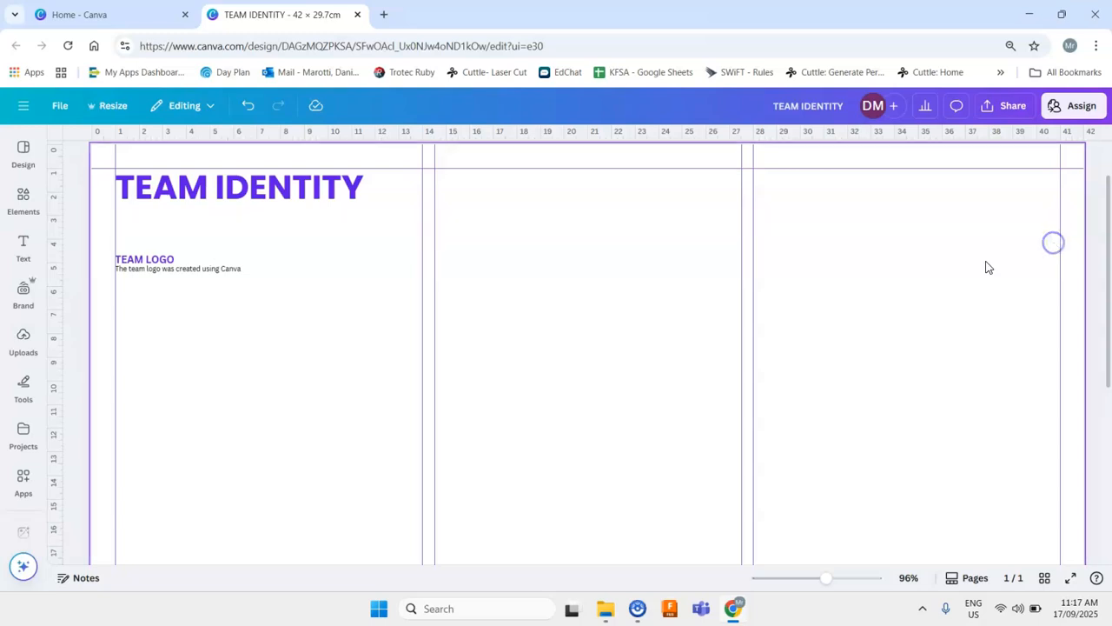
- Add a square shape and stretch it into a horizontal bar spanning the page width just below the heading
click(16, 204)
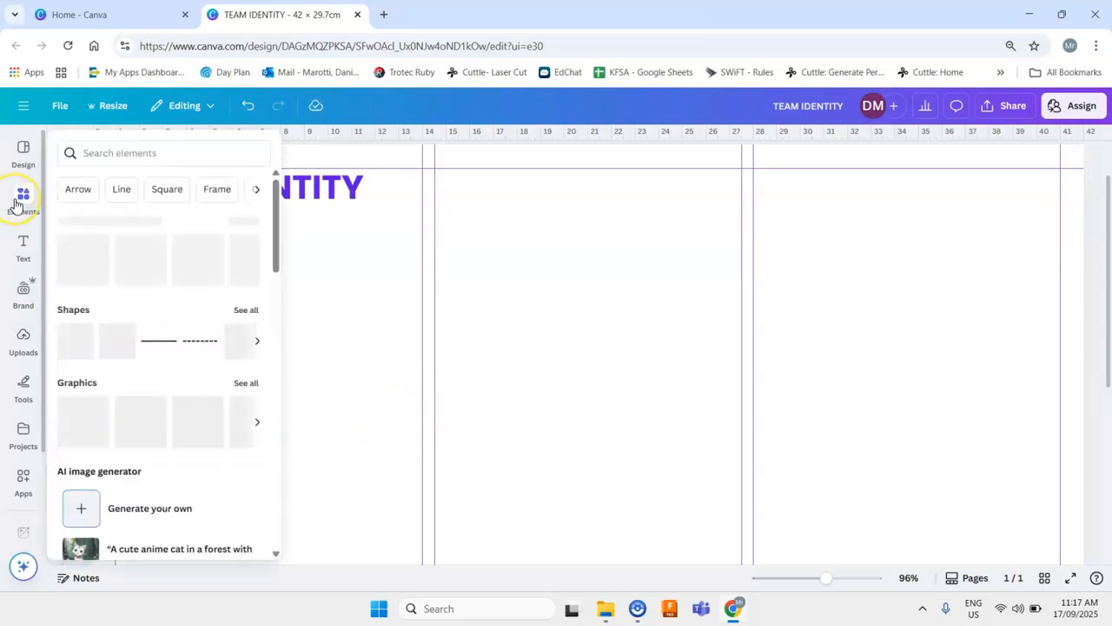
click(23, 250)
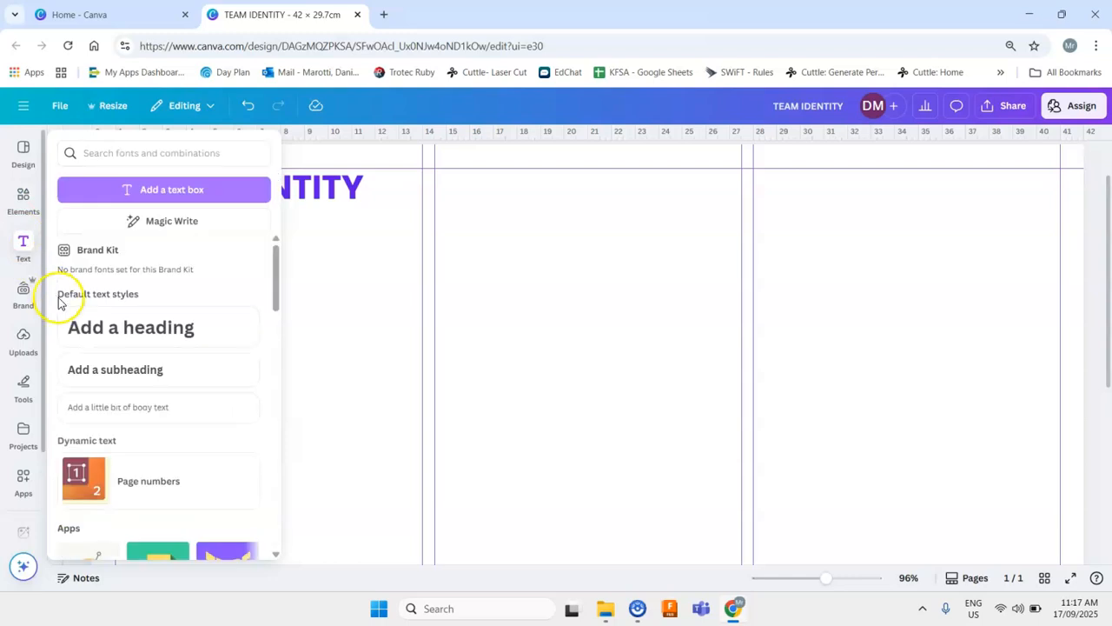
click(24, 202)
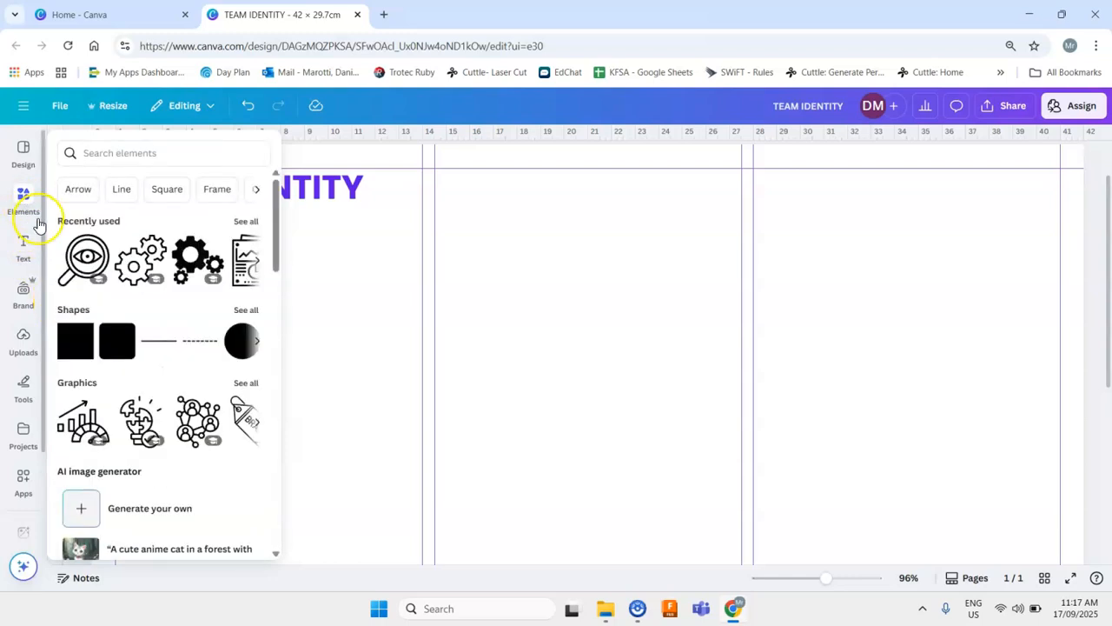
click(76, 339)
drag(551, 427, 204, 255)
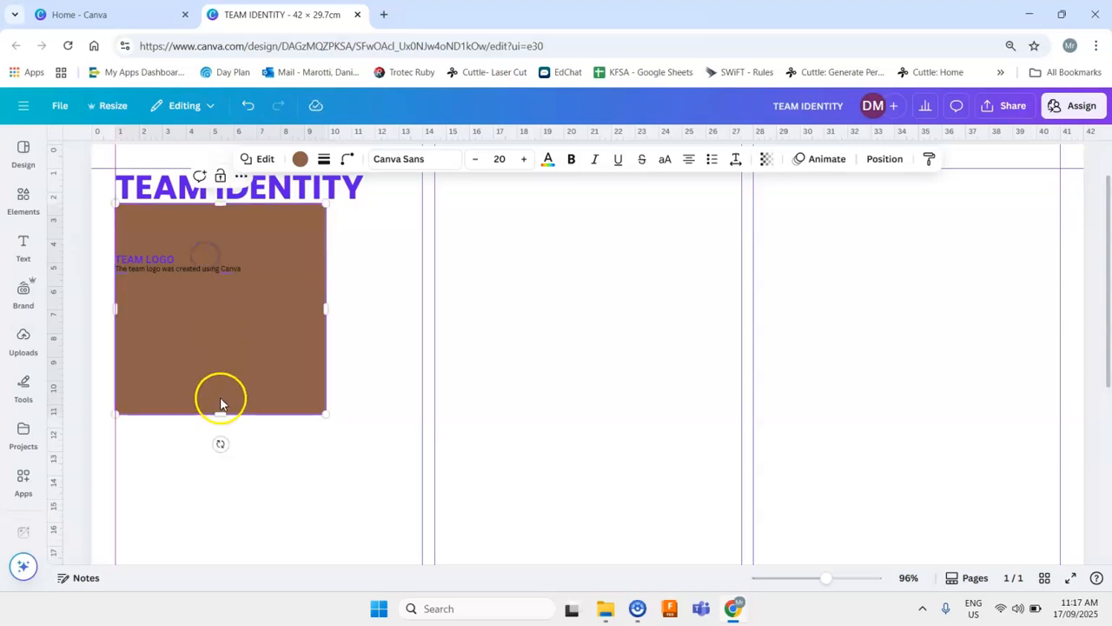
drag(221, 413, 174, 246)
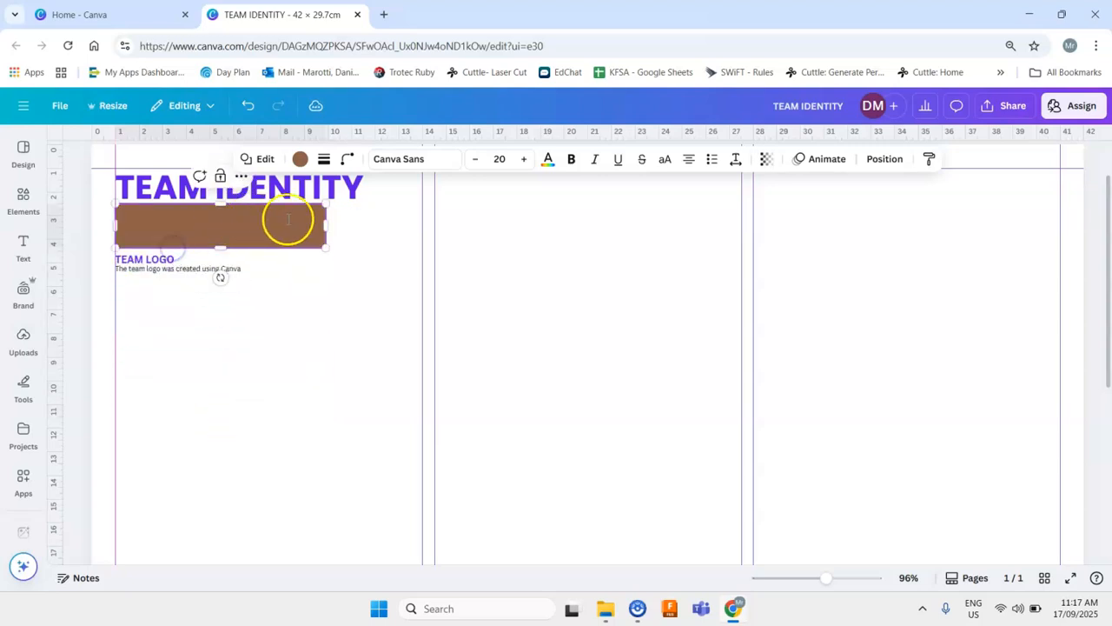
drag(329, 221, 1060, 230)
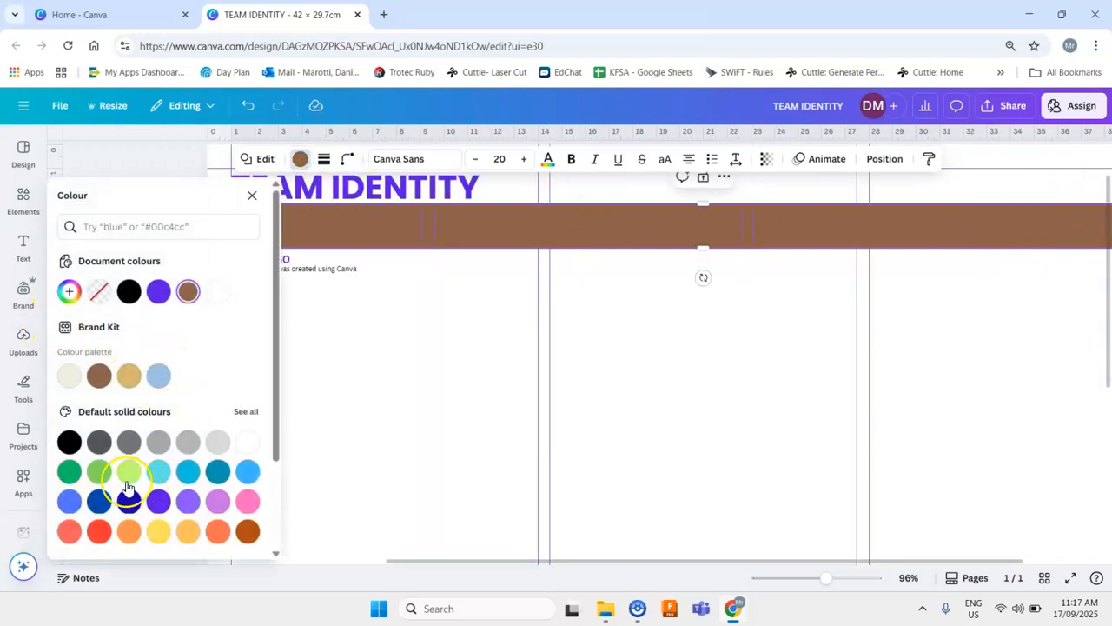
- Colour the bar with the magenta swatch and make it slightly thinner
click(218, 502)
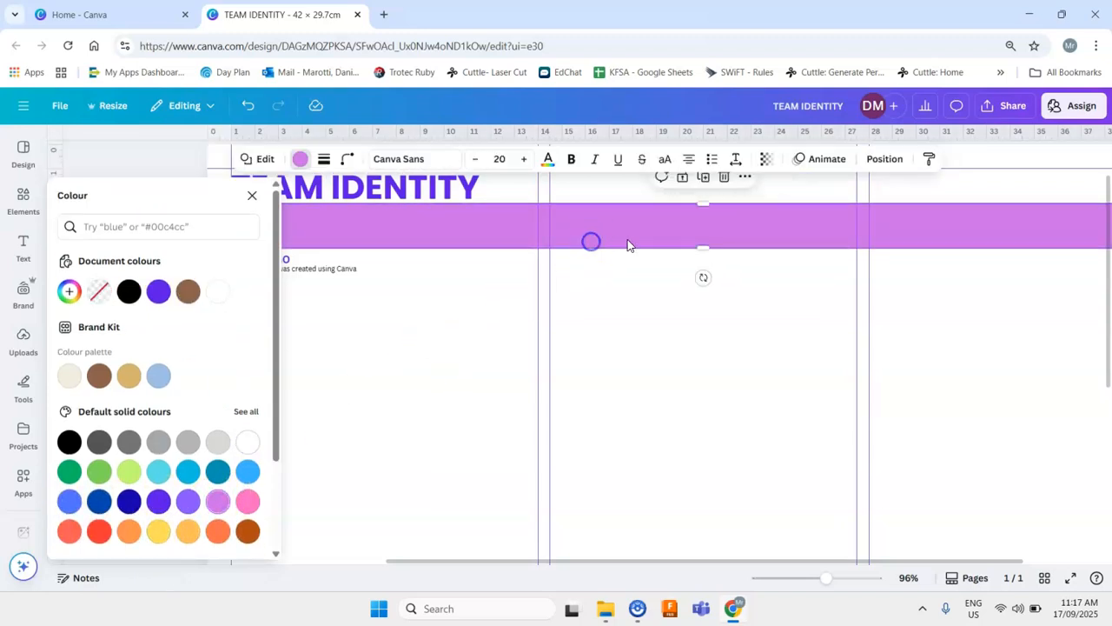
drag(708, 250, 712, 237)
click(496, 318)
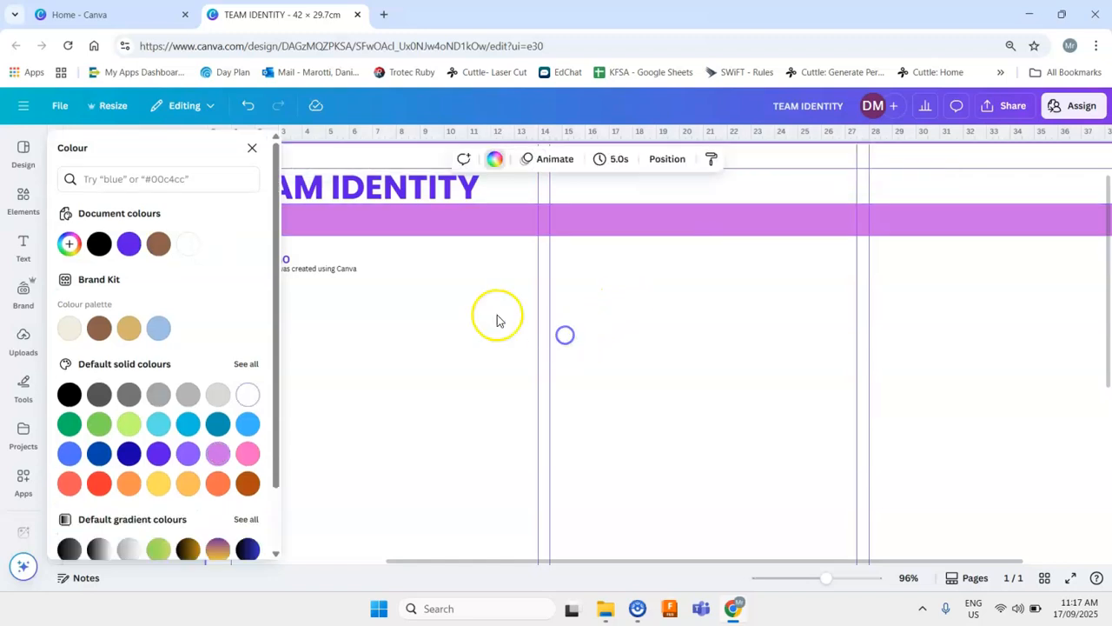
click(254, 154)
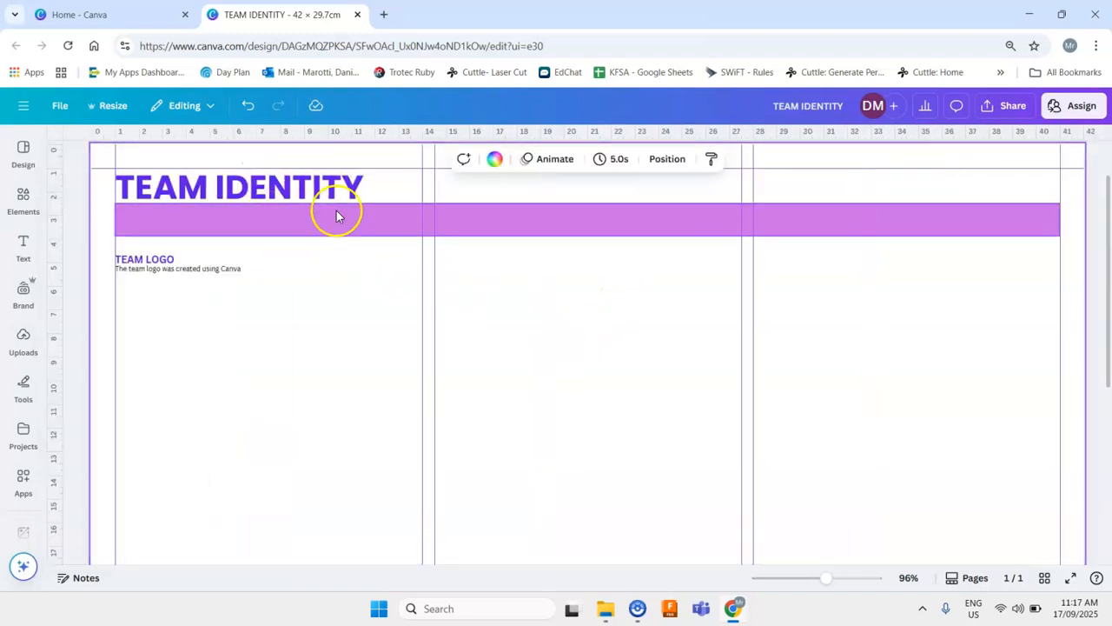
- Move the "TEAM LOGO" subheading and its body text up closer to the purple bar
drag(245, 290, 139, 250)
drag(192, 300, 196, 289)
click(257, 294)
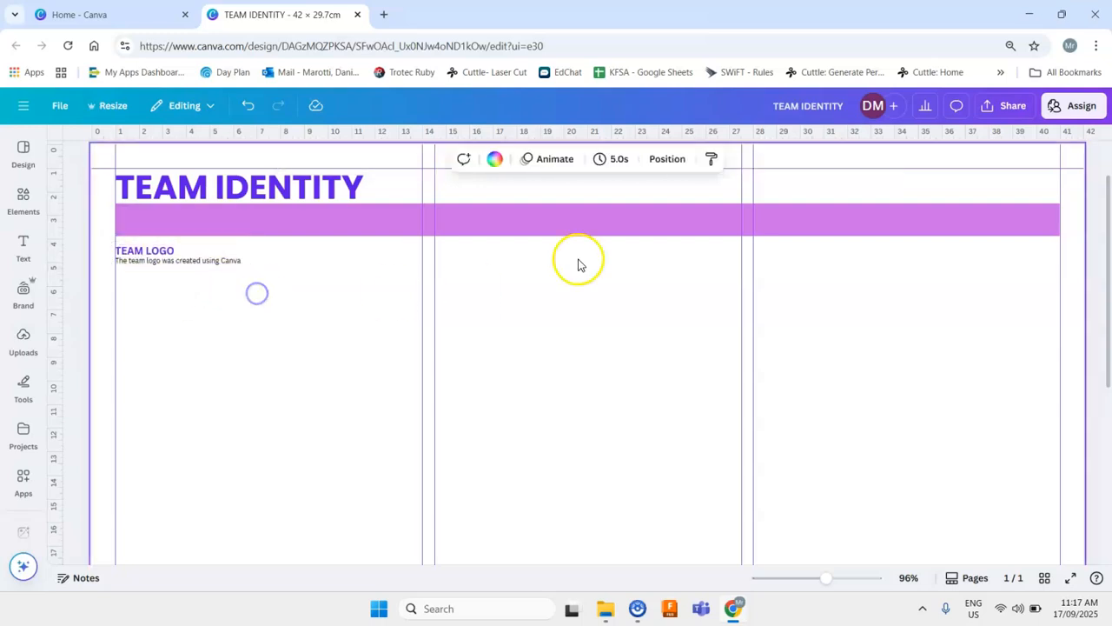
- Browse the design, element, brand, tools and uploads panels for a suitable team photo
drag(827, 580, 820, 580)
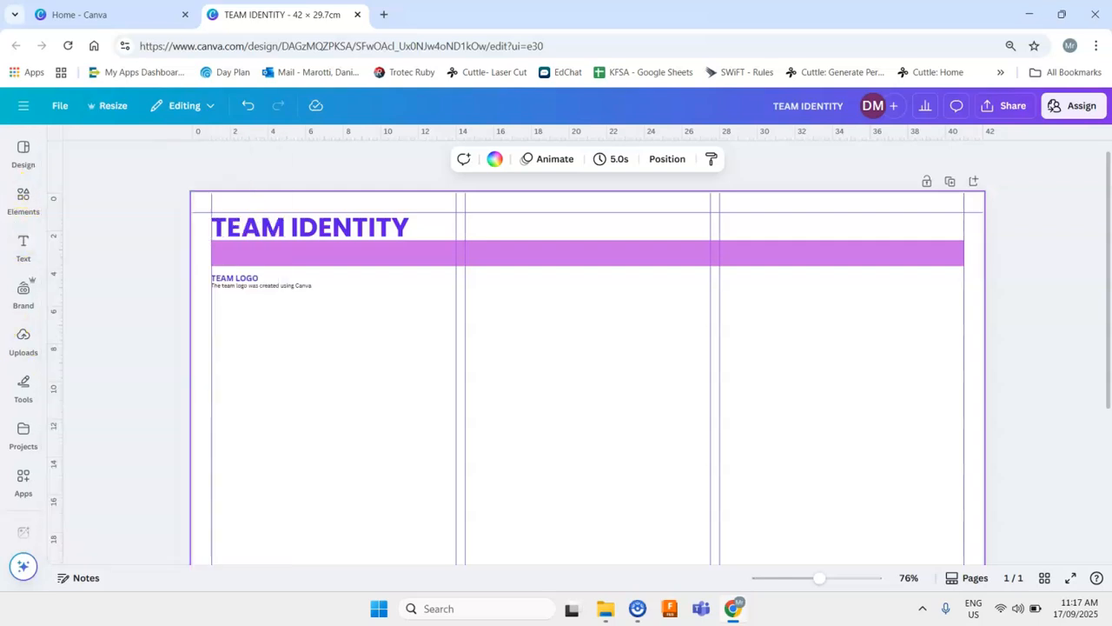
click(22, 149)
click(17, 205)
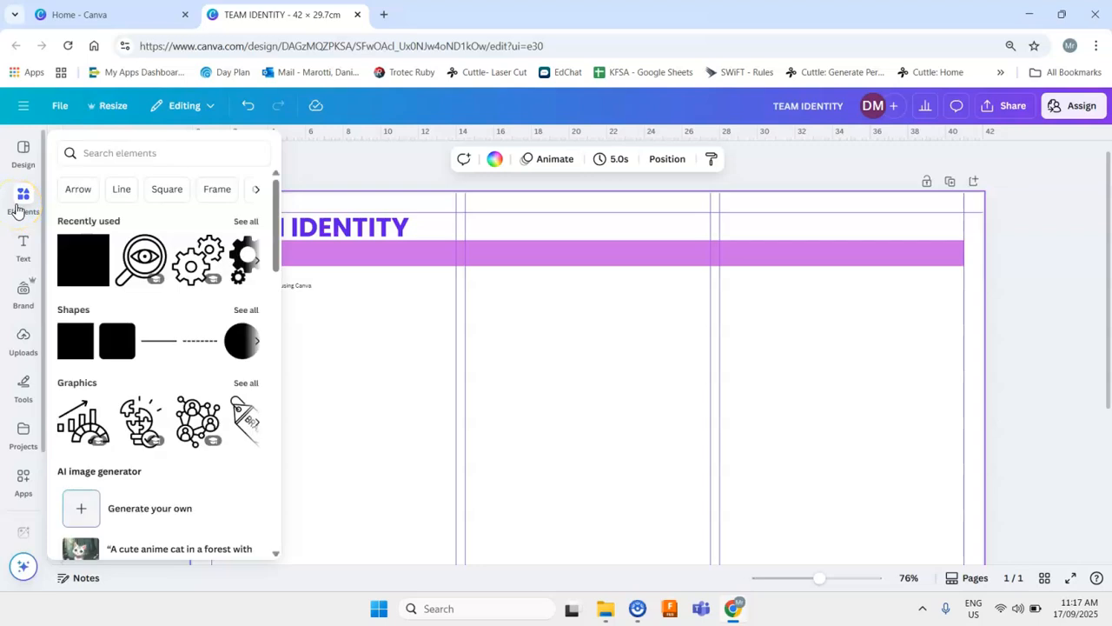
click(23, 248)
click(22, 293)
click(22, 154)
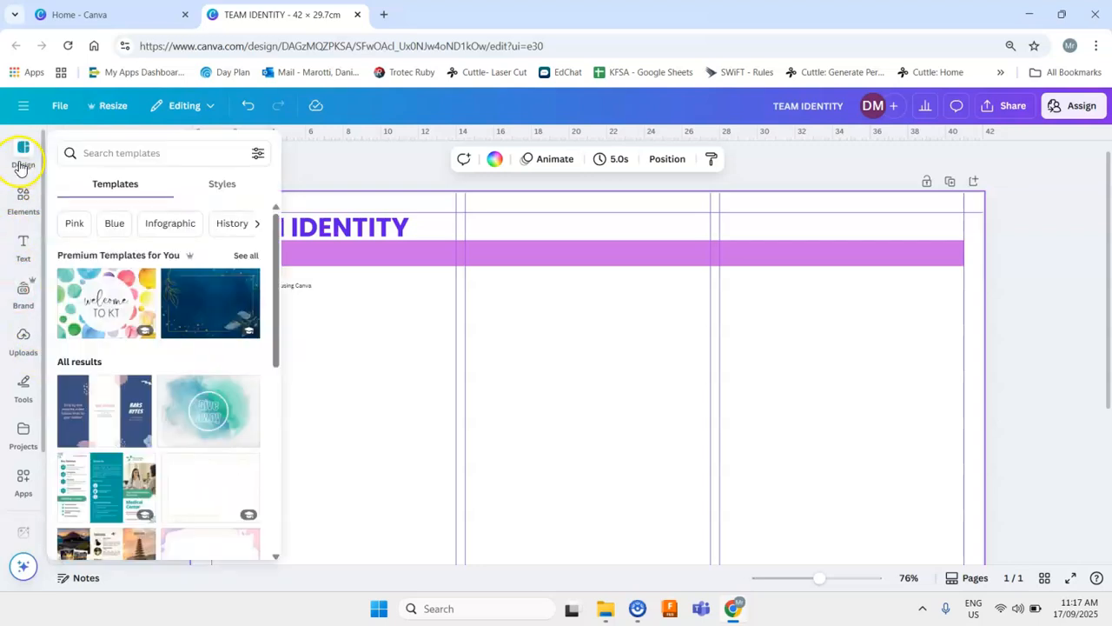
click(9, 165)
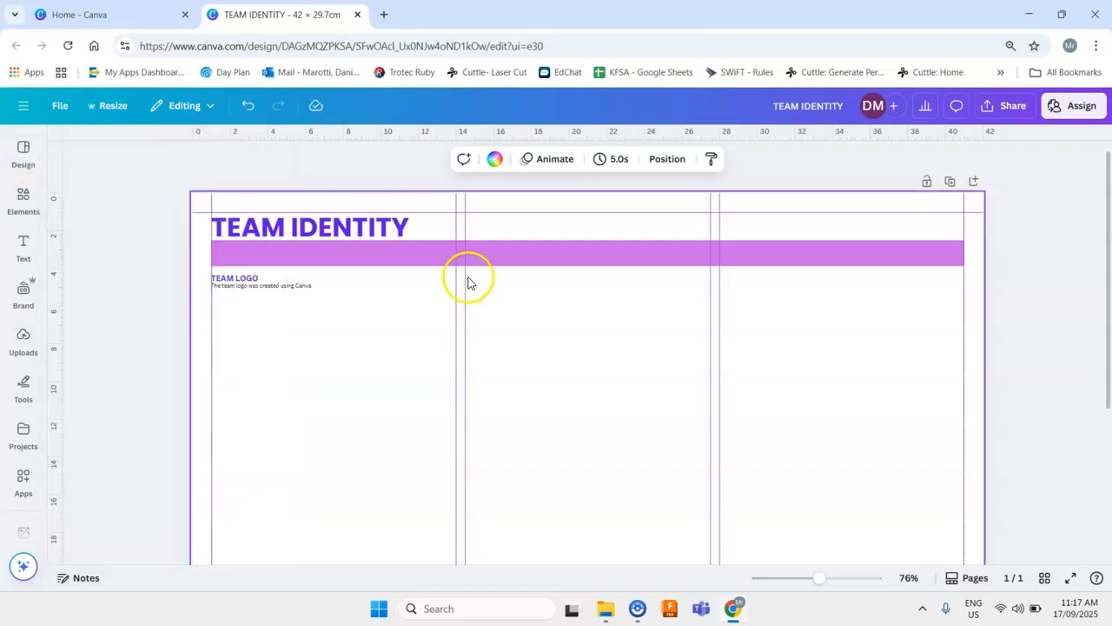
click(23, 149)
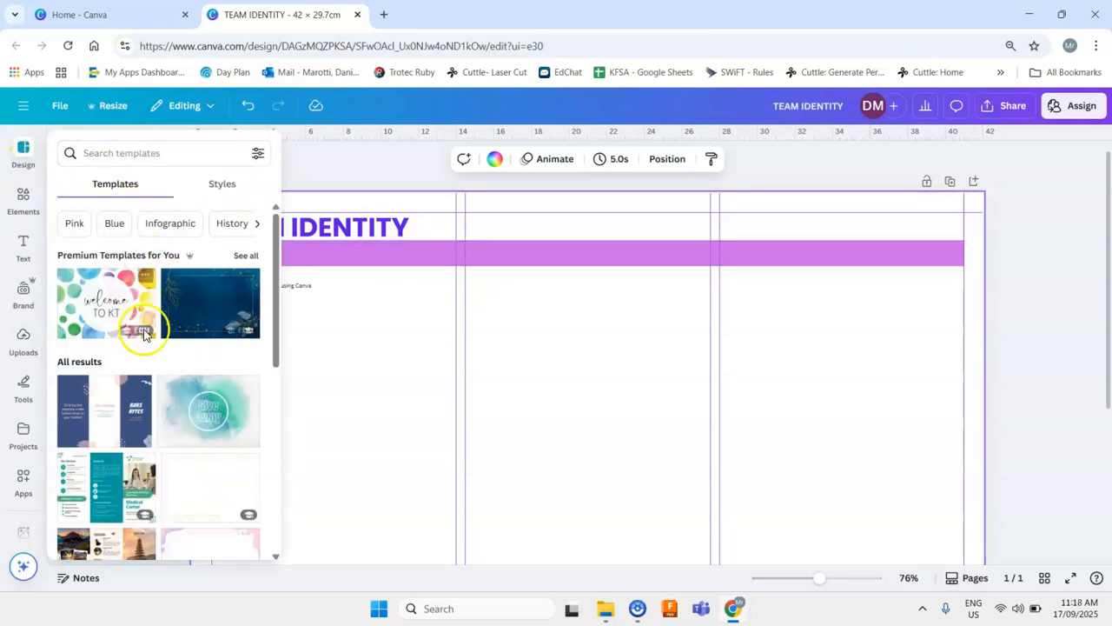
scroll(173, 360, down, 1)
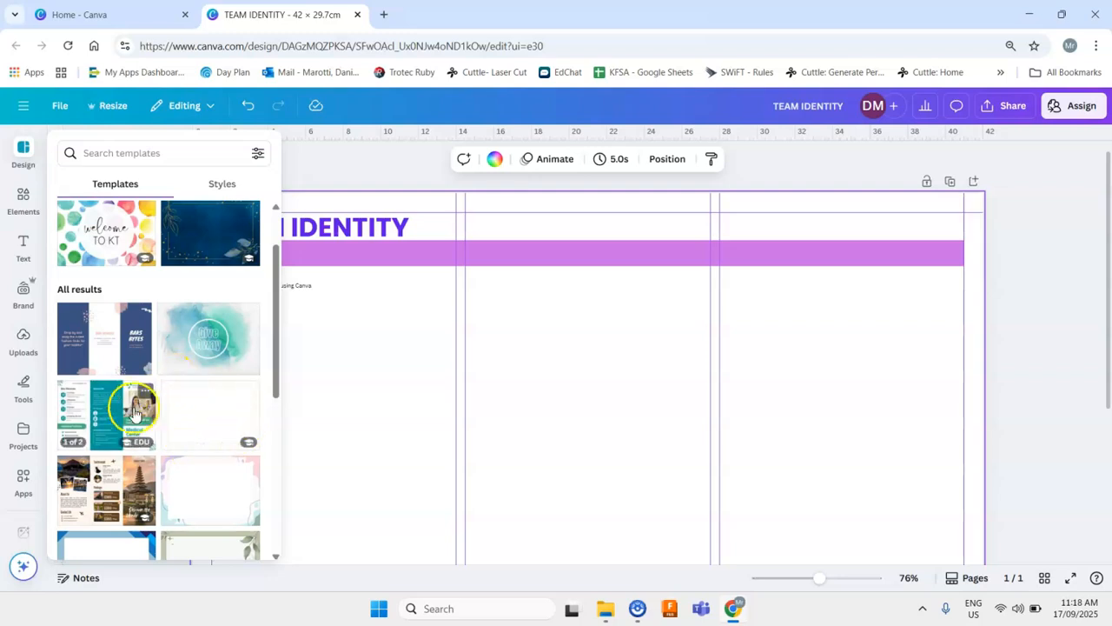
click(21, 149)
click(26, 296)
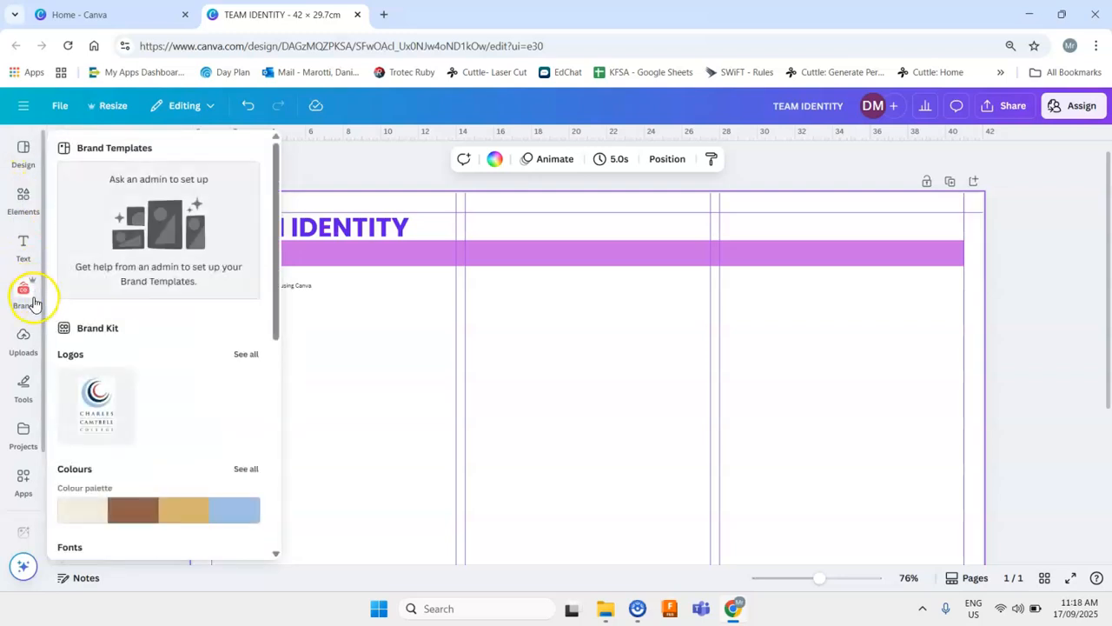
scroll(121, 327, down, 3)
click(26, 351)
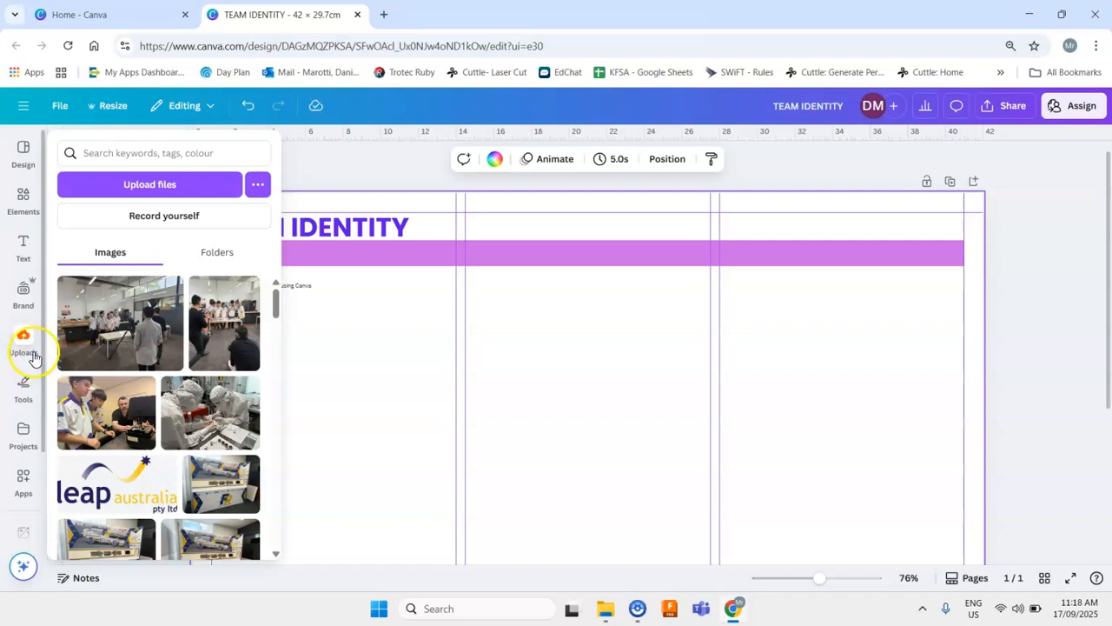
click(26, 397)
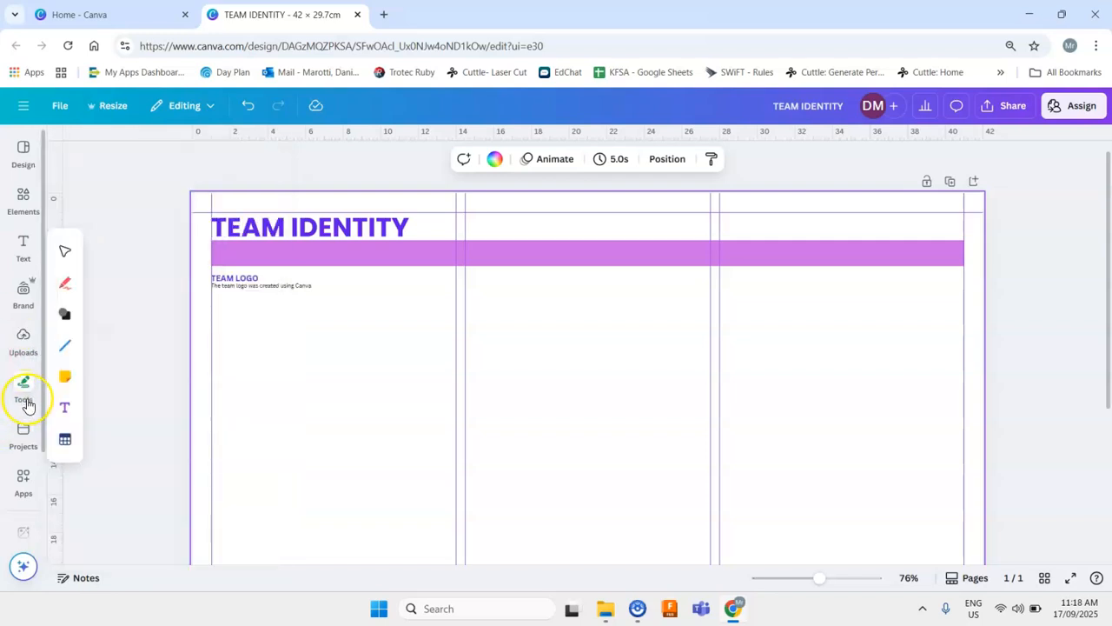
click(26, 246)
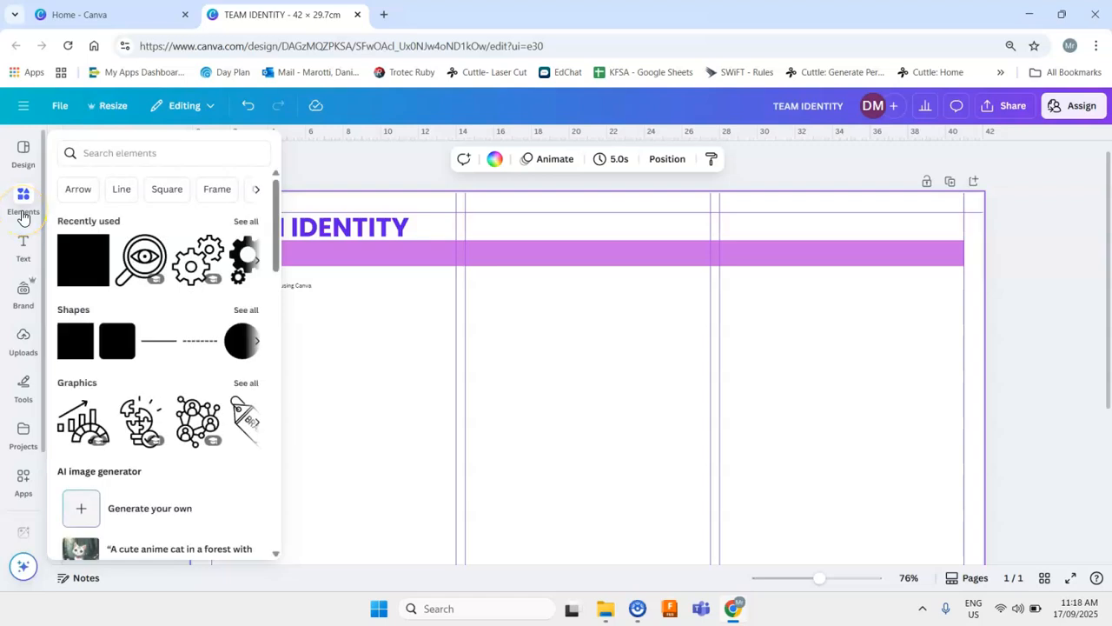
click(24, 291)
click(29, 339)
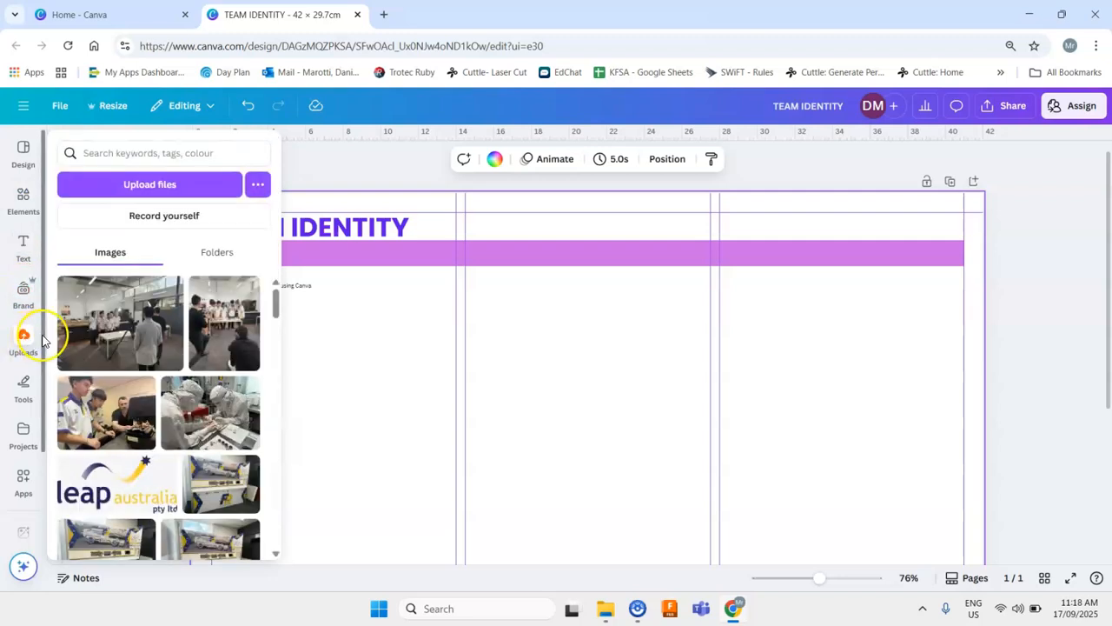
scroll(120, 369, down, 1)
scroll(120, 369, down, 2)
scroll(174, 374, down, 3)
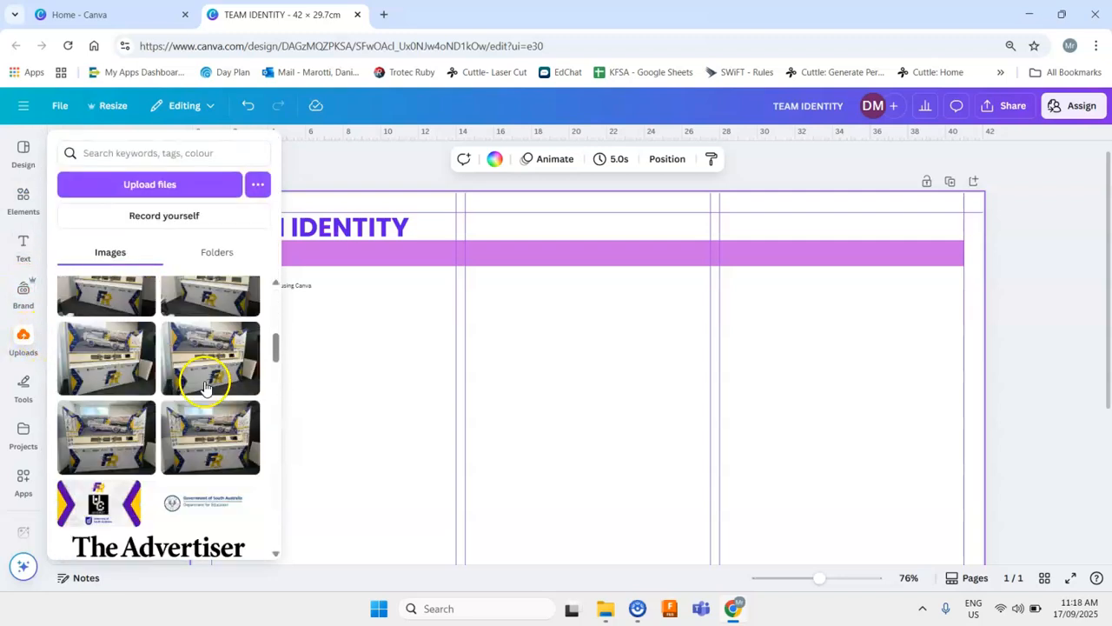
scroll(132, 385, up, 5)
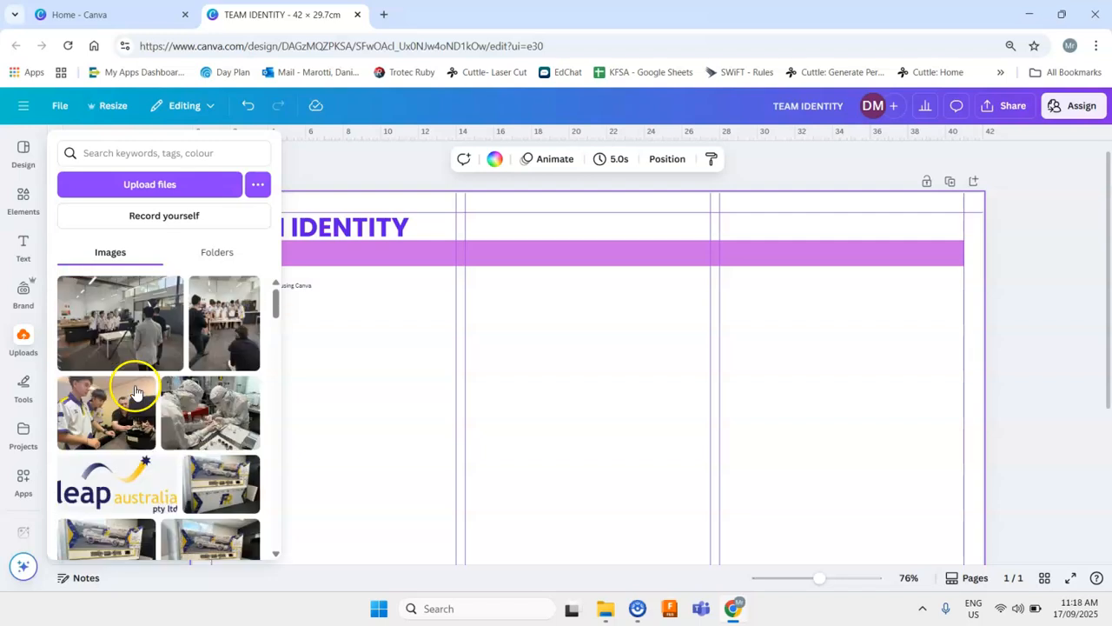
- Insert the uploaded photo of the team around a table and remove its background with BG Remover
click(166, 323)
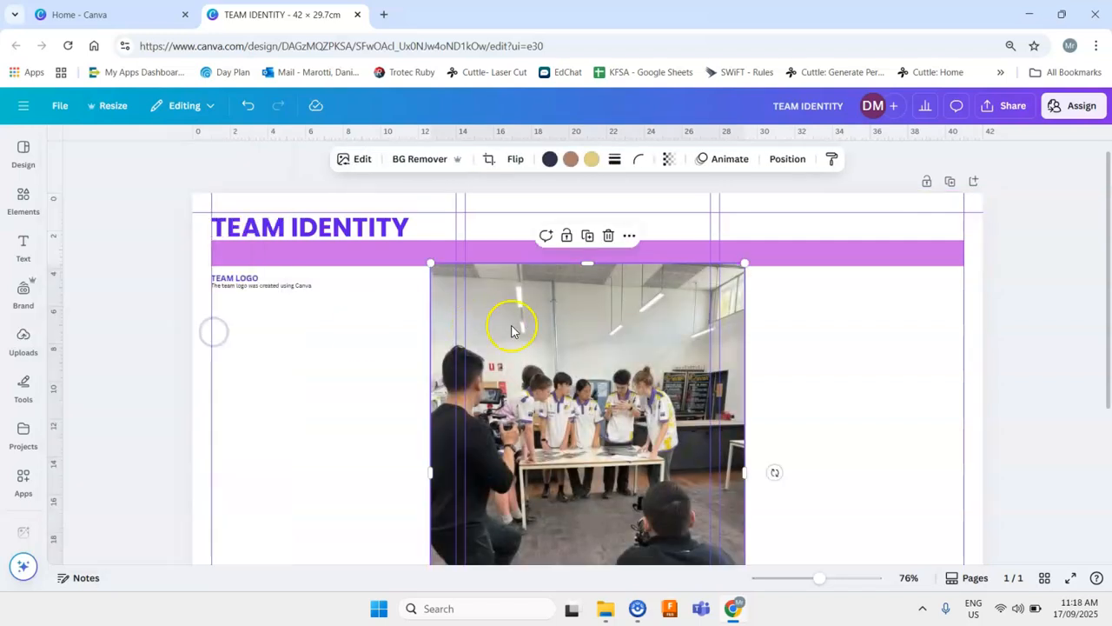
click(424, 162)
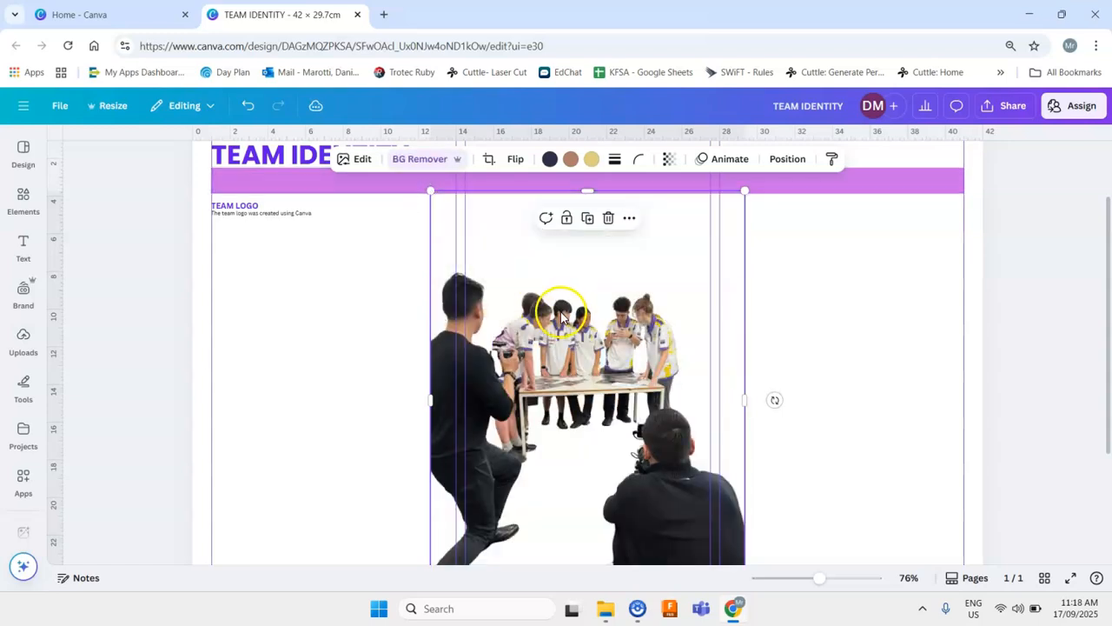
- Scale the photo down and place it in the left column below the body text
drag(610, 369, 559, 338)
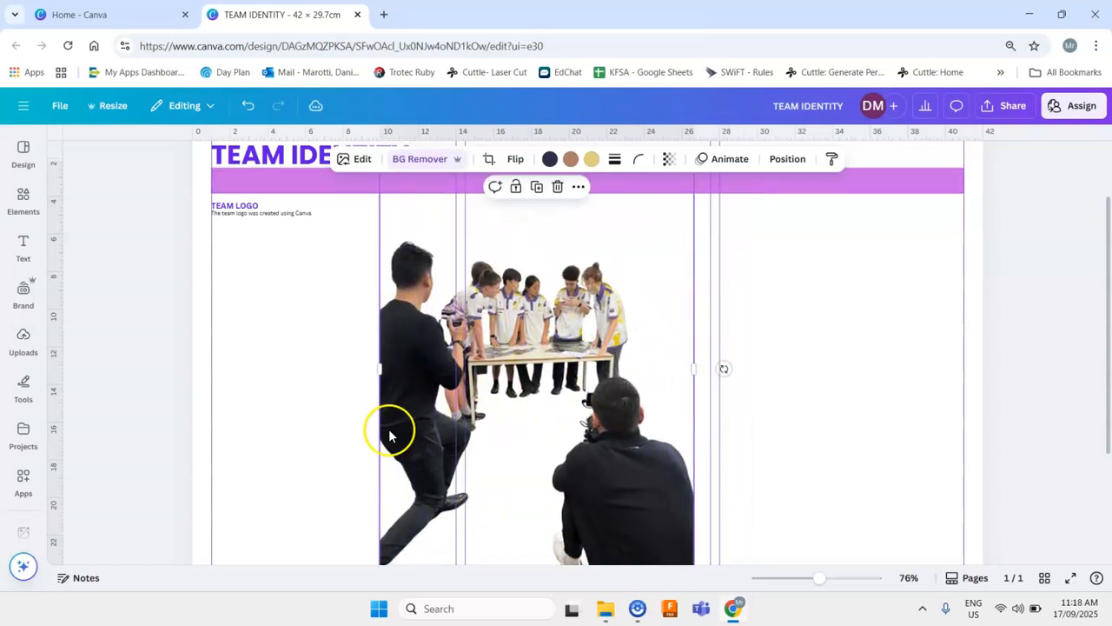
scroll(372, 359, up, 1)
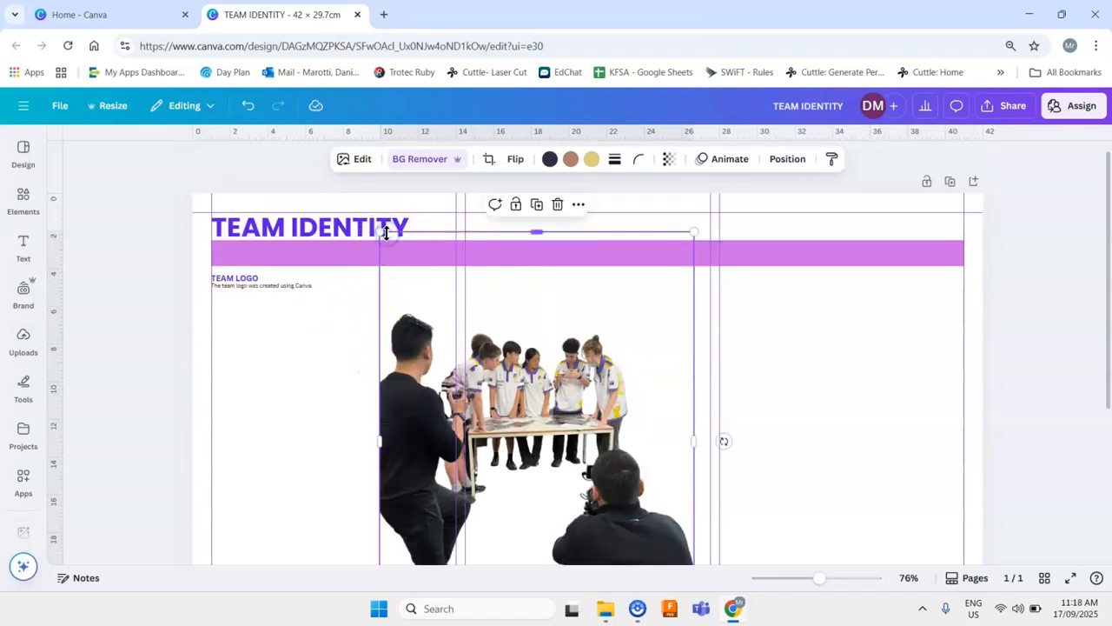
drag(380, 230, 511, 406)
scroll(566, 368, down, 3)
drag(566, 368, 264, 286)
scroll(356, 307, up, 2)
drag(363, 379, 386, 308)
mouse_move(427, 461)
mouse_down()
mouse_move(372, 401)
mouse_move(416, 452)
mouse_up()
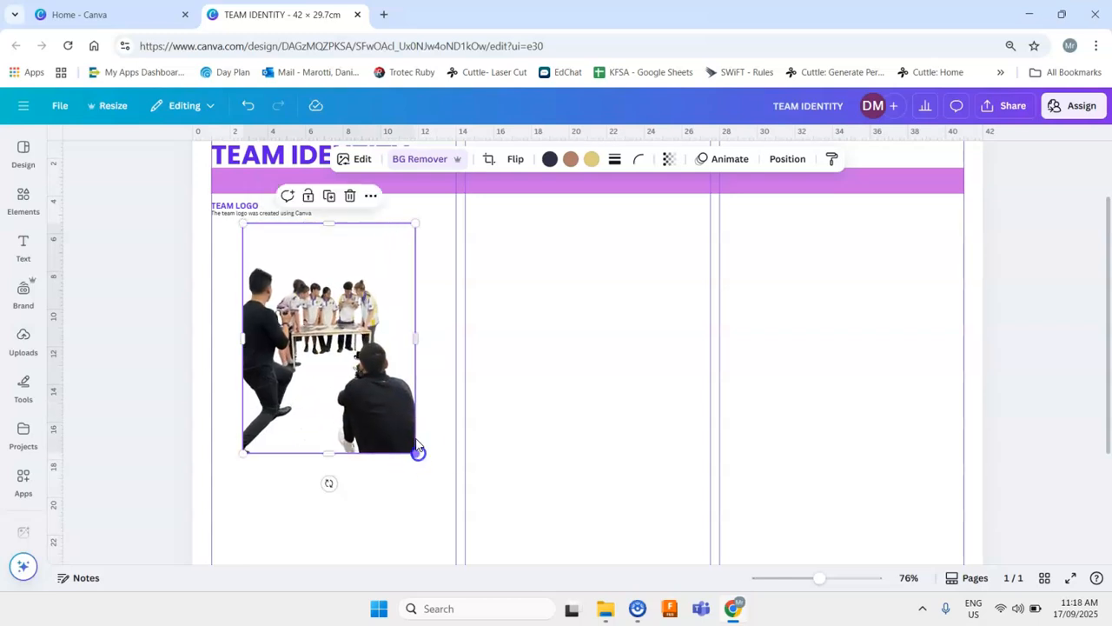
- Erase the crouching photographer in the lower right of the team photo using the Magic Eraser brush
click(359, 160)
click(355, 160)
click(357, 160)
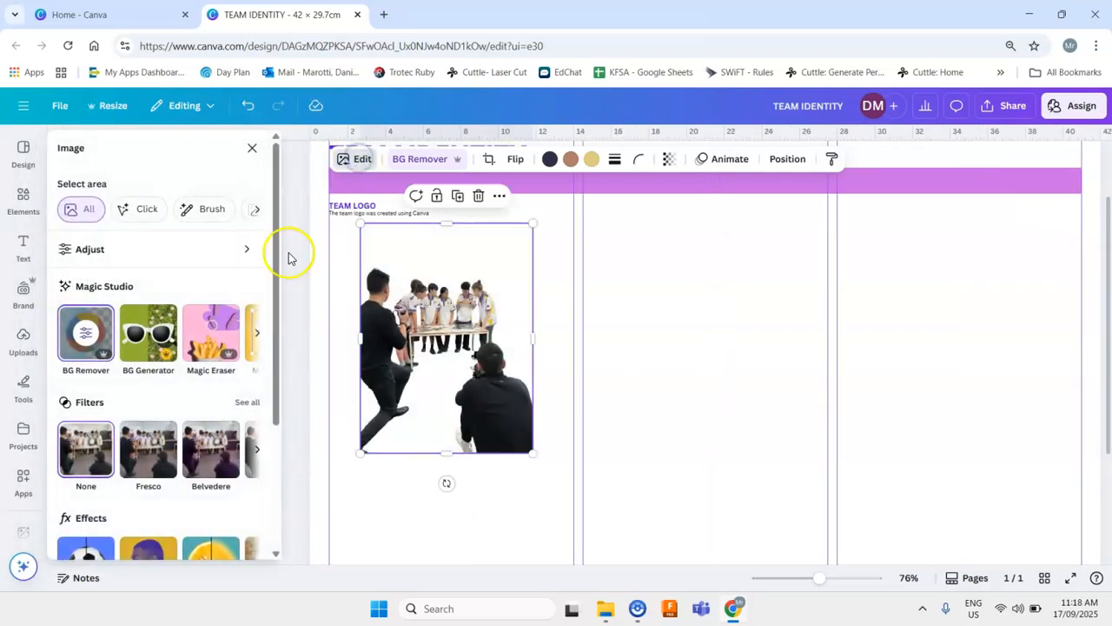
click(210, 339)
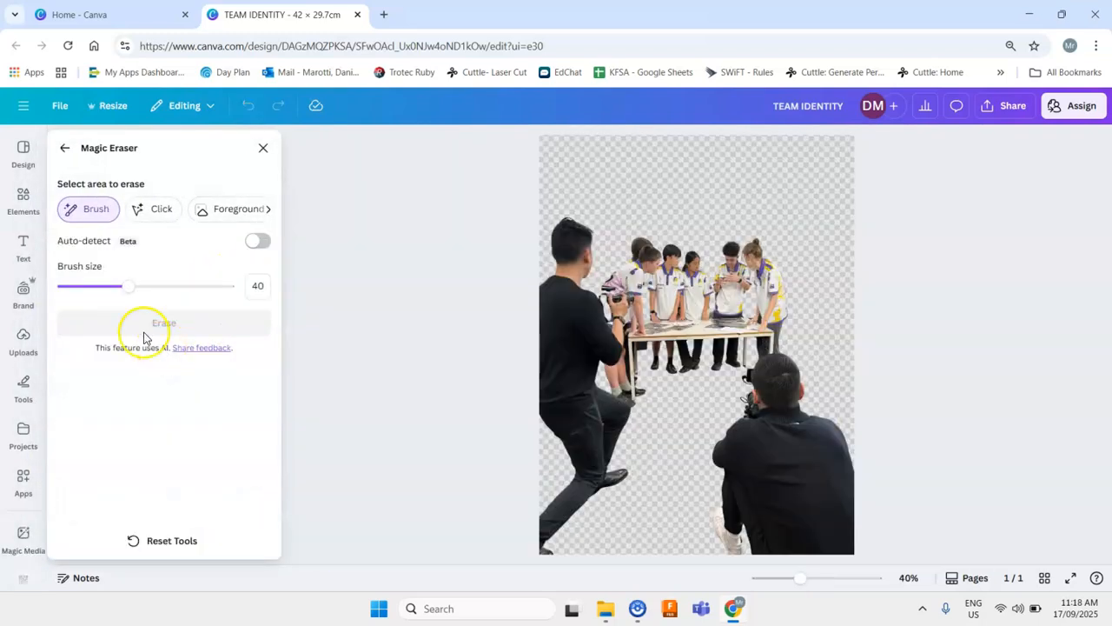
mouse_move(795, 496)
mouse_down()
mouse_move(836, 536)
mouse_move(856, 537)
mouse_move(753, 555)
mouse_move(731, 526)
mouse_move(729, 450)
mouse_move(769, 378)
mouse_move(798, 375)
mouse_move(851, 497)
mouse_move(805, 456)
mouse_move(782, 503)
mouse_move(809, 458)
mouse_move(768, 469)
mouse_up()
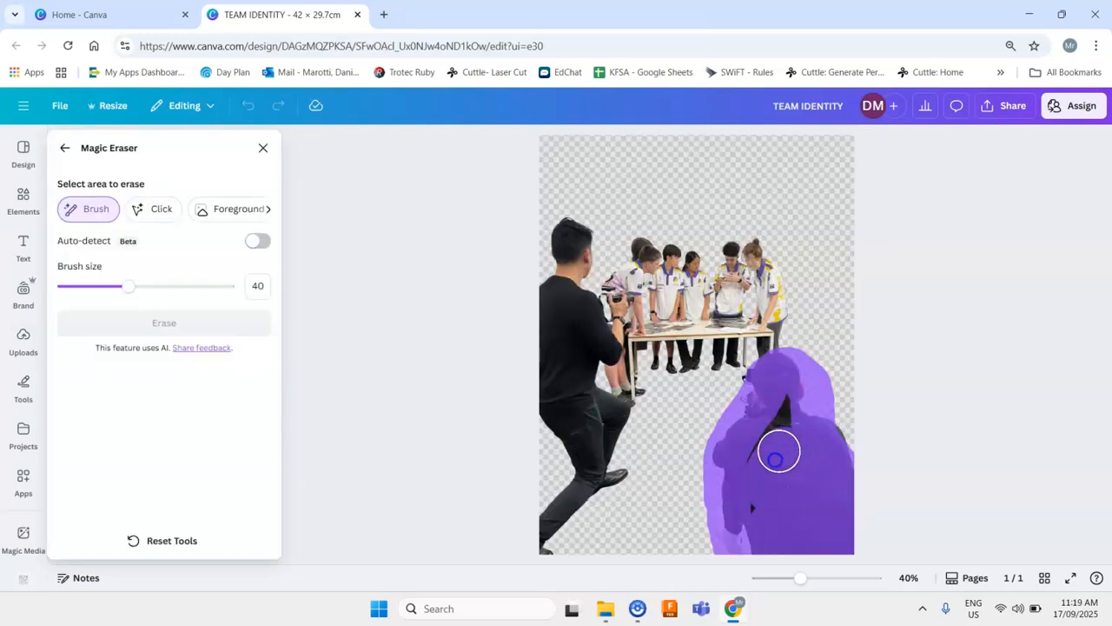
drag(785, 401, 829, 428)
drag(748, 397, 750, 391)
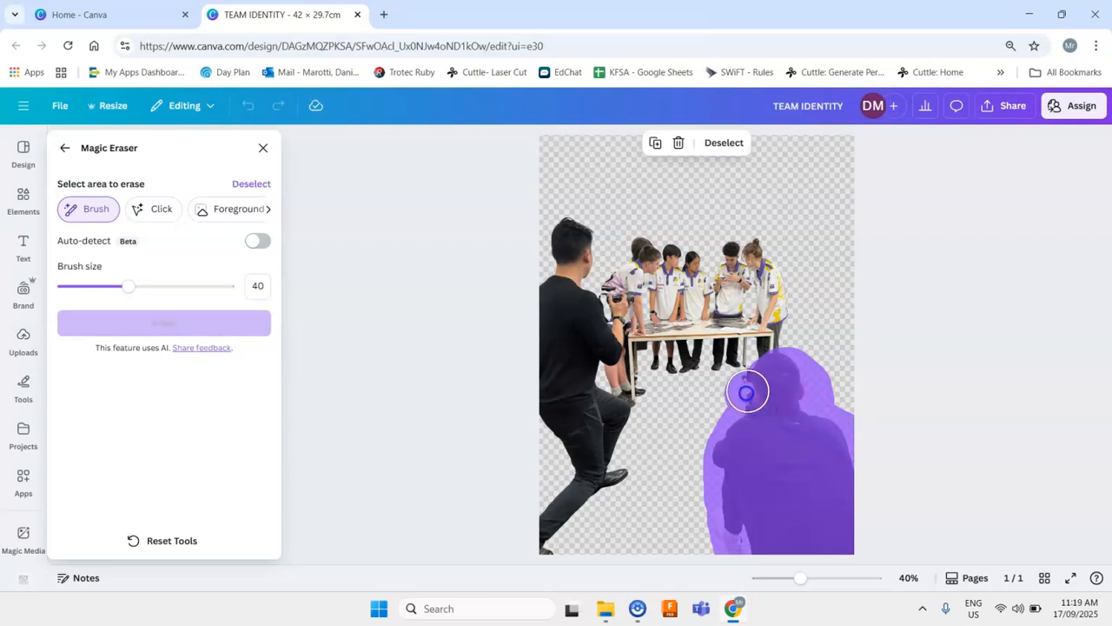
click(205, 335)
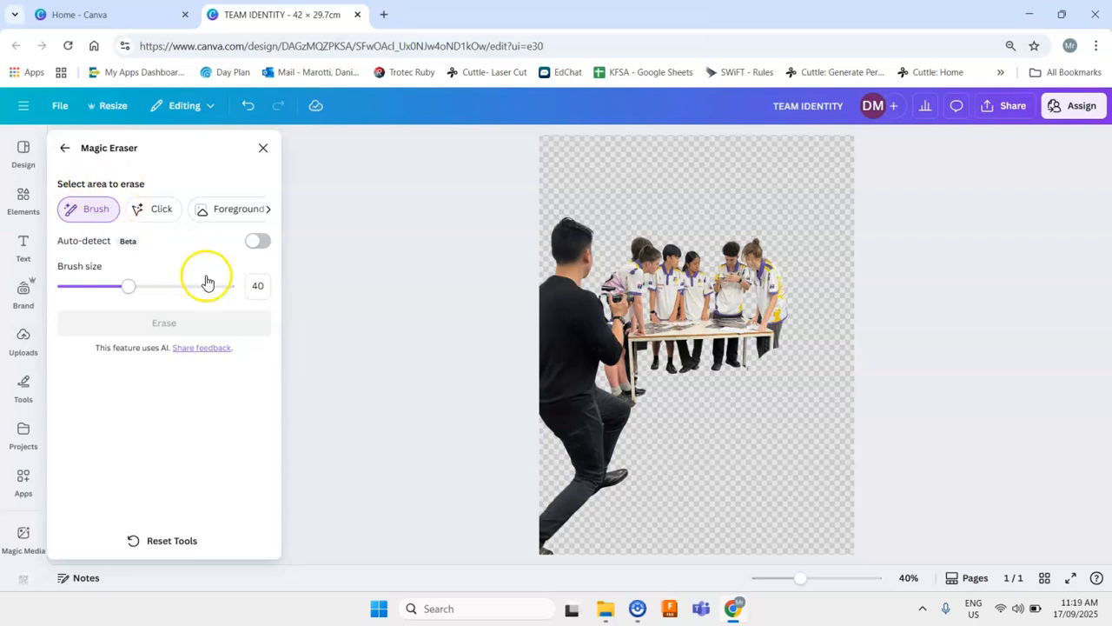
click(268, 213)
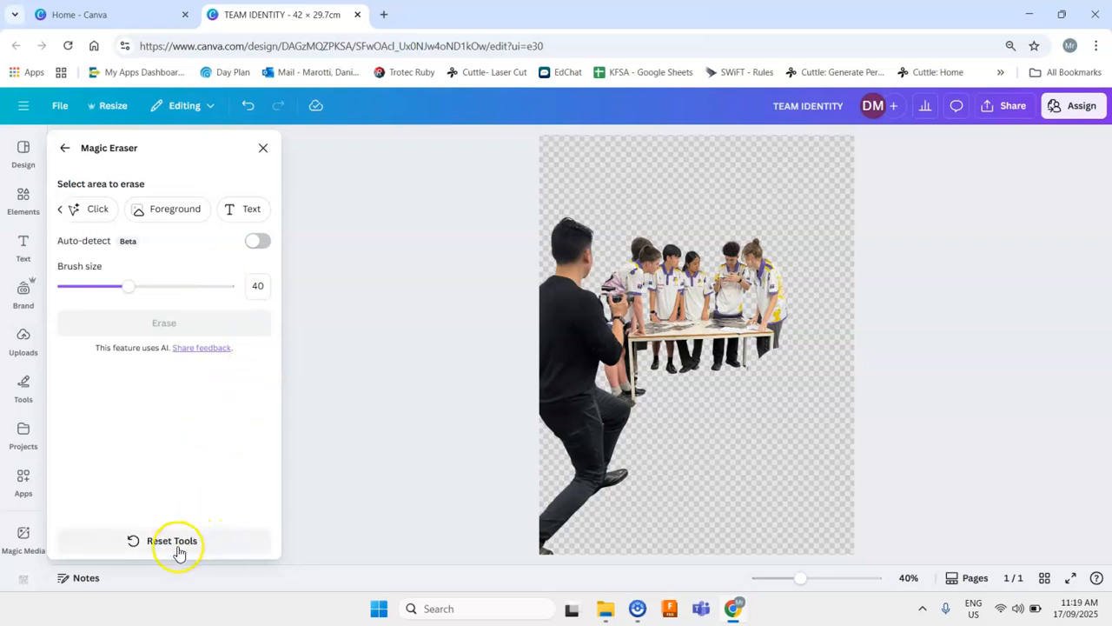
click(263, 148)
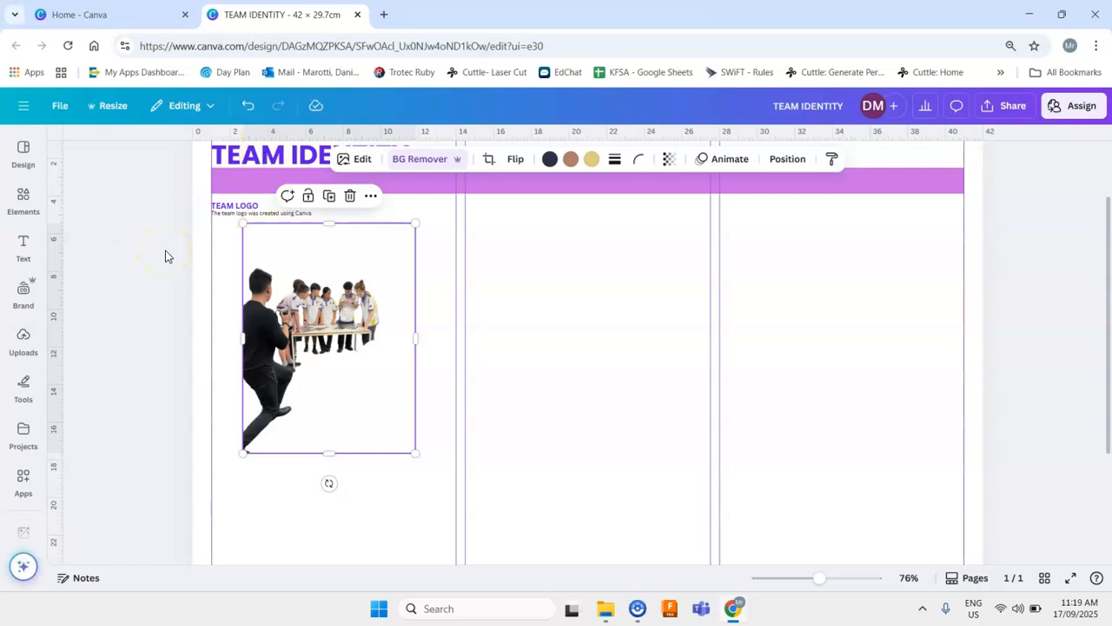
- Add a square shape to the middle column, resize it smaller and open its colour options
click(24, 214)
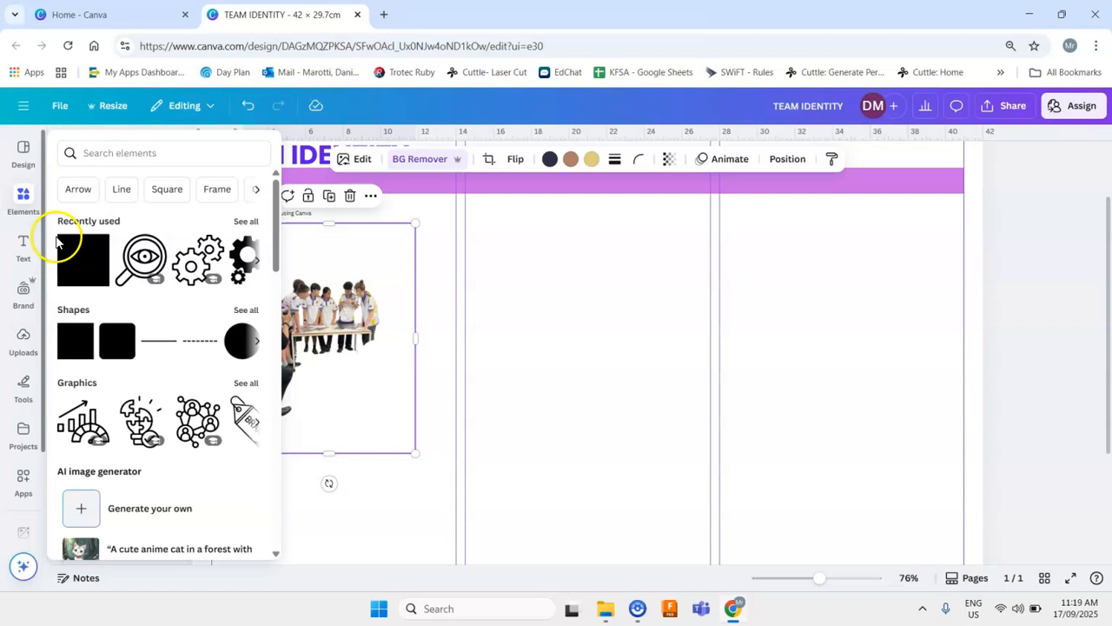
click(68, 346)
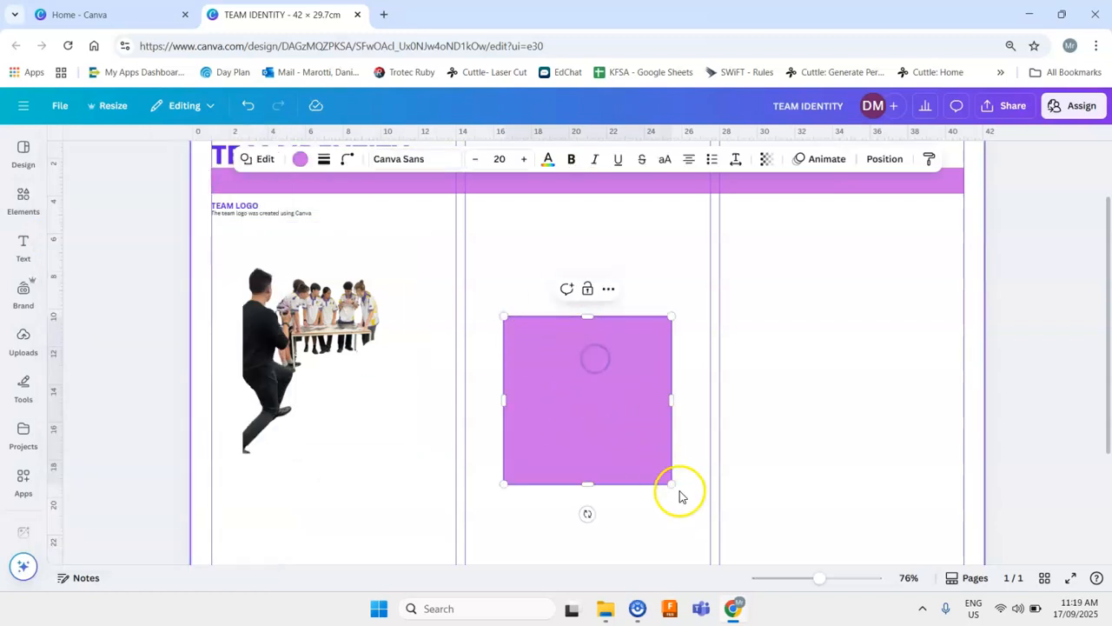
drag(671, 484, 648, 467)
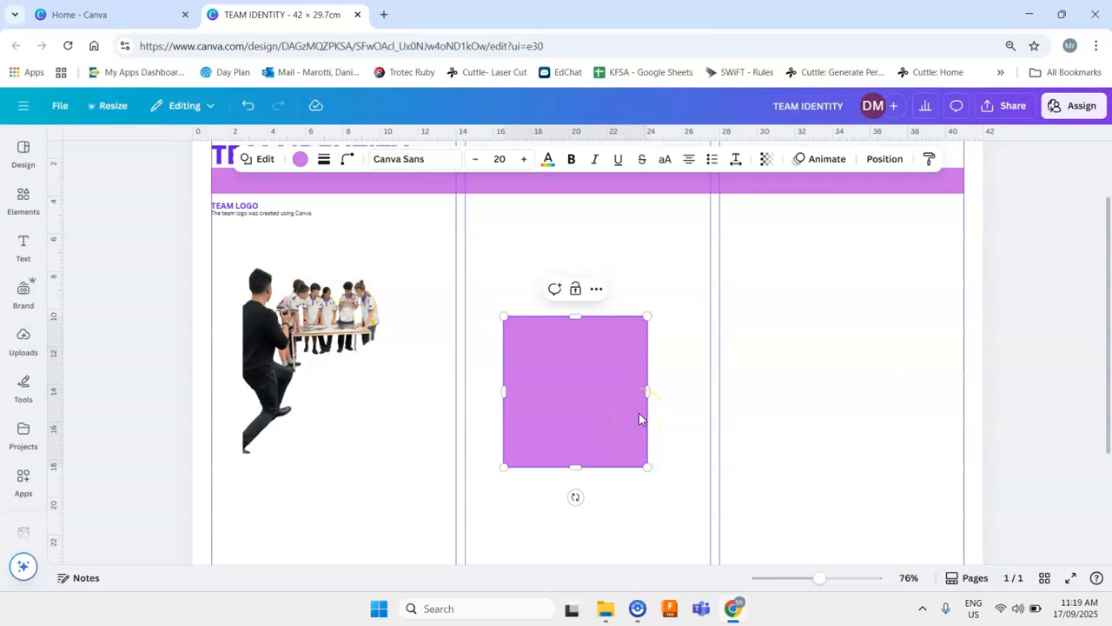
drag(648, 467, 595, 335)
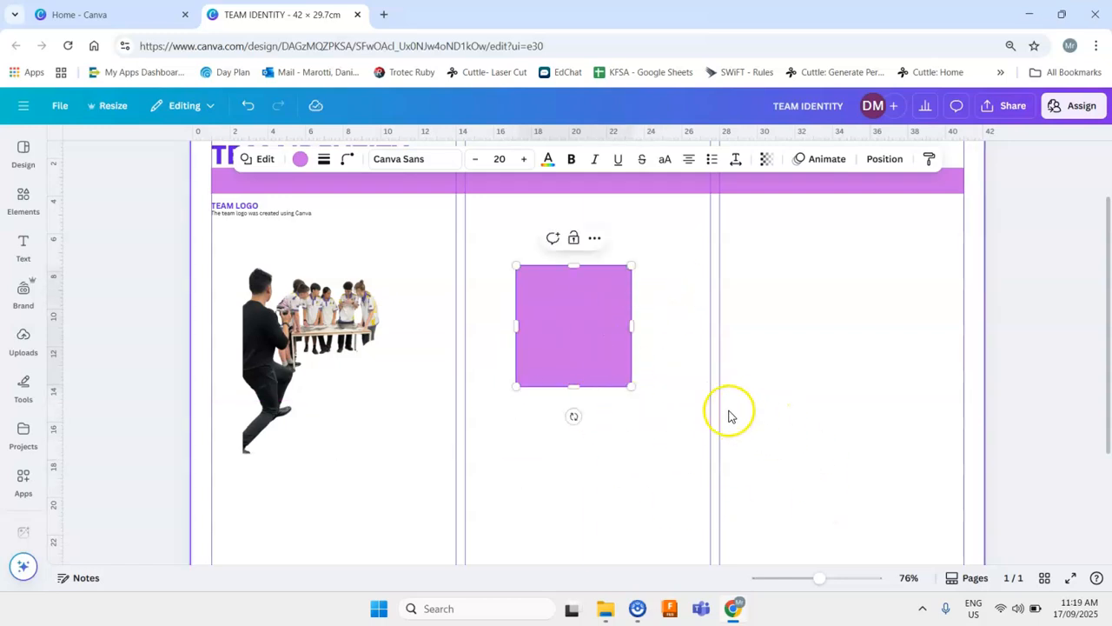
click(296, 161)
scroll(115, 398, down, 2)
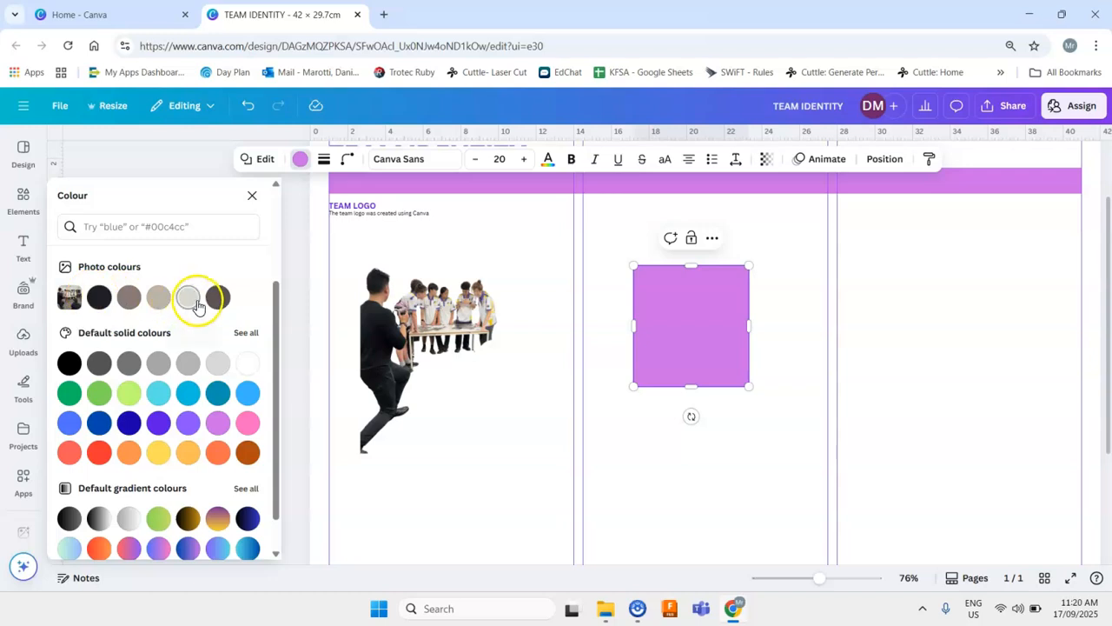
click(252, 195)
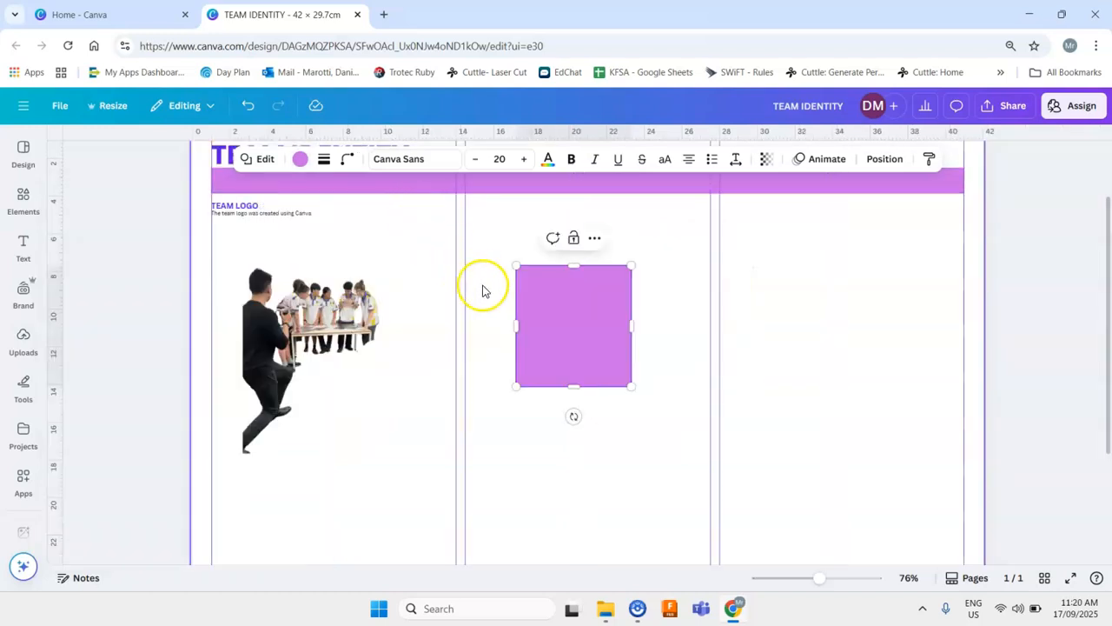
- Delete the square shape and undo the deletion
click(700, 315)
click(618, 315)
key(Delete)
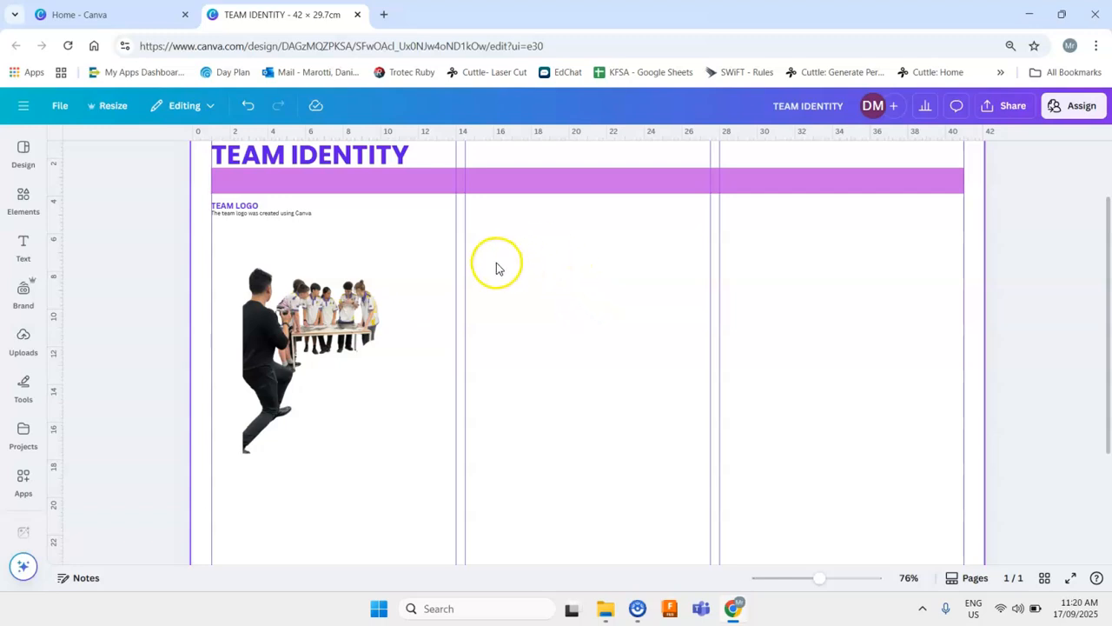
key(ctrl+z)
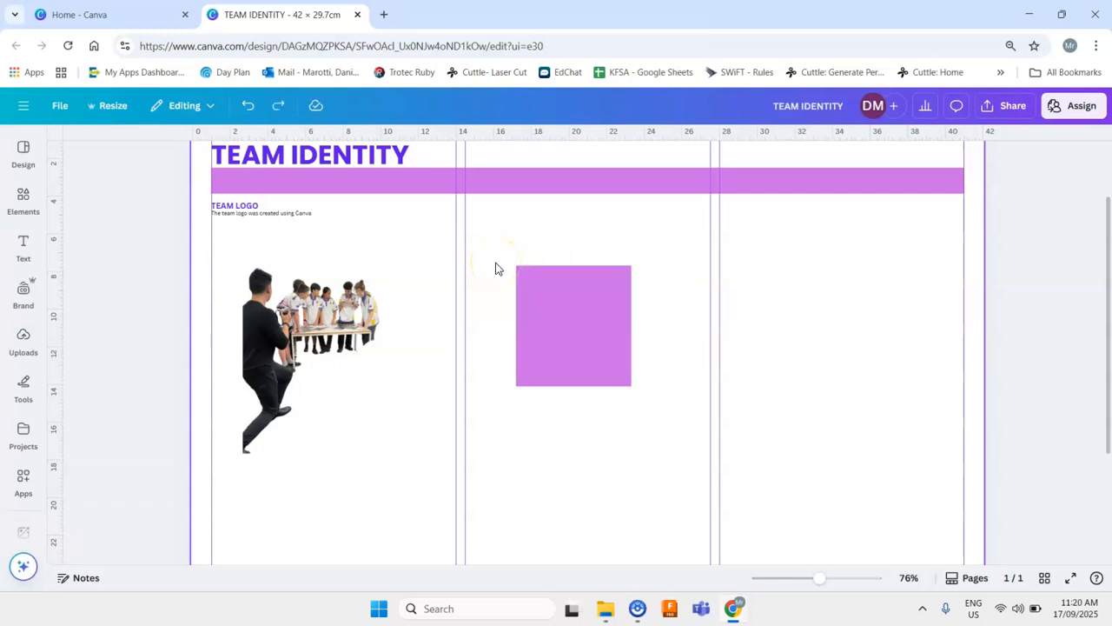
- Resize the square wider, then reduce its height into a rectangle
click(572, 305)
drag(633, 385, 573, 427)
click(658, 370)
click(556, 402)
drag(574, 352, 687, 393)
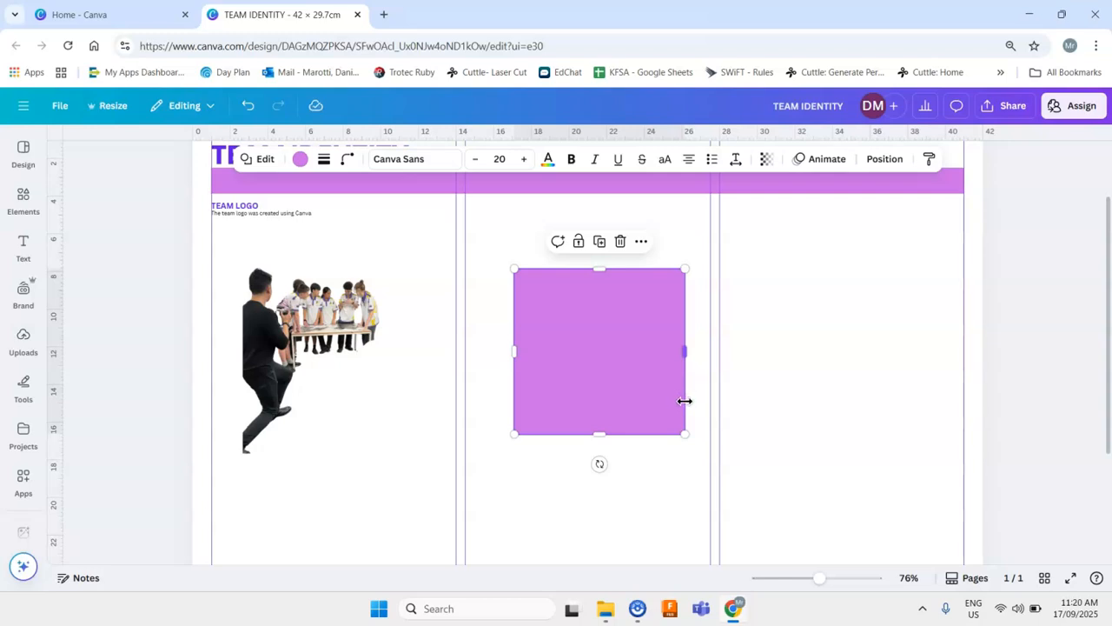
click(747, 414)
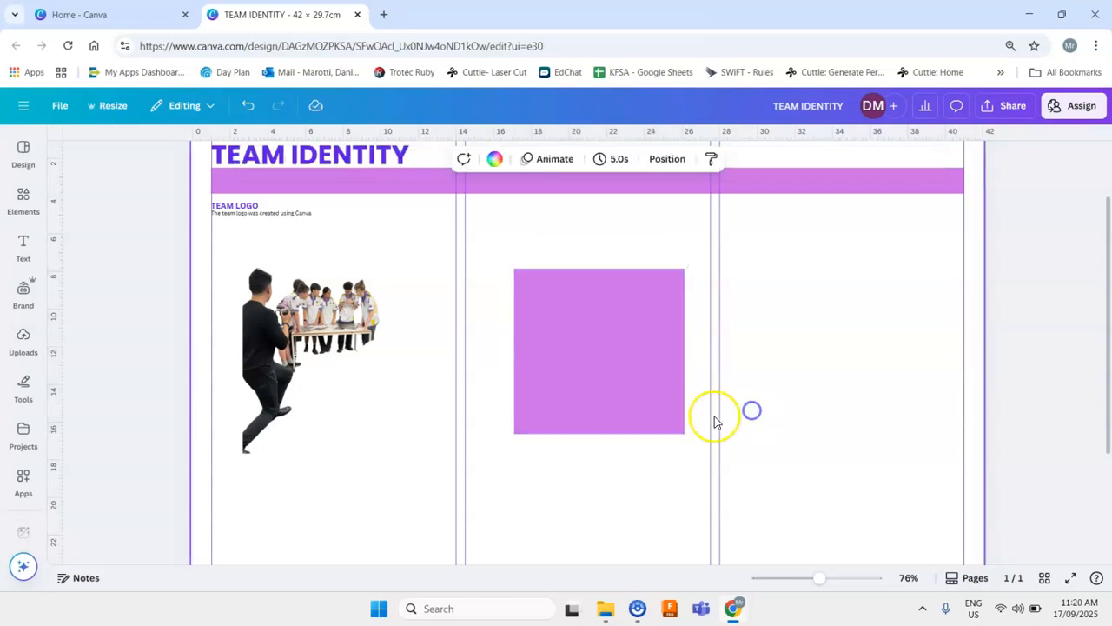
click(650, 388)
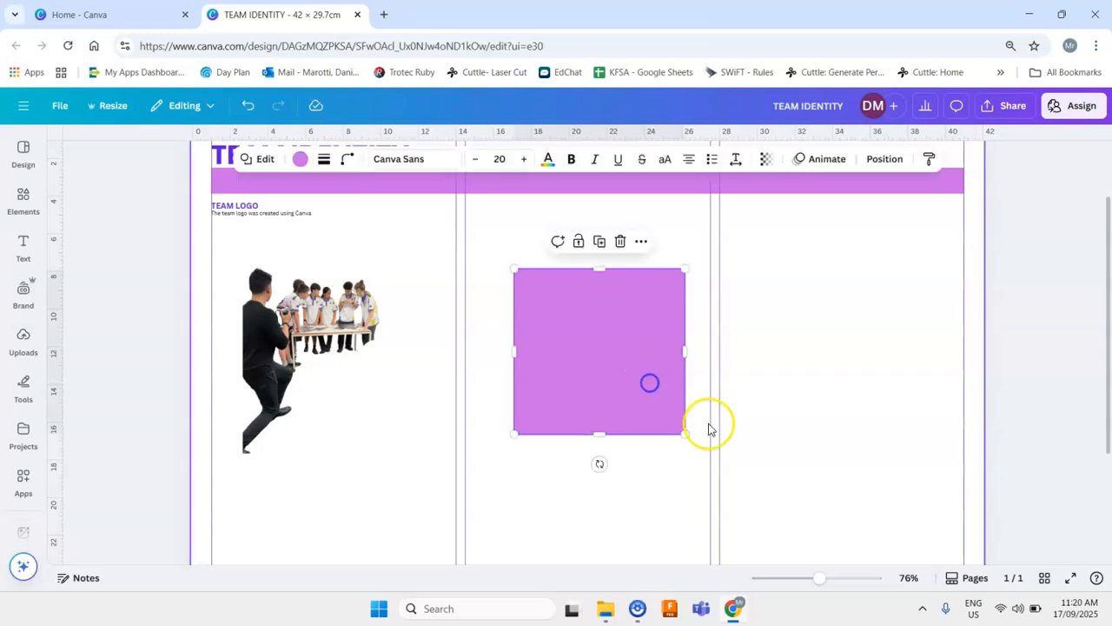
drag(686, 435, 693, 390)
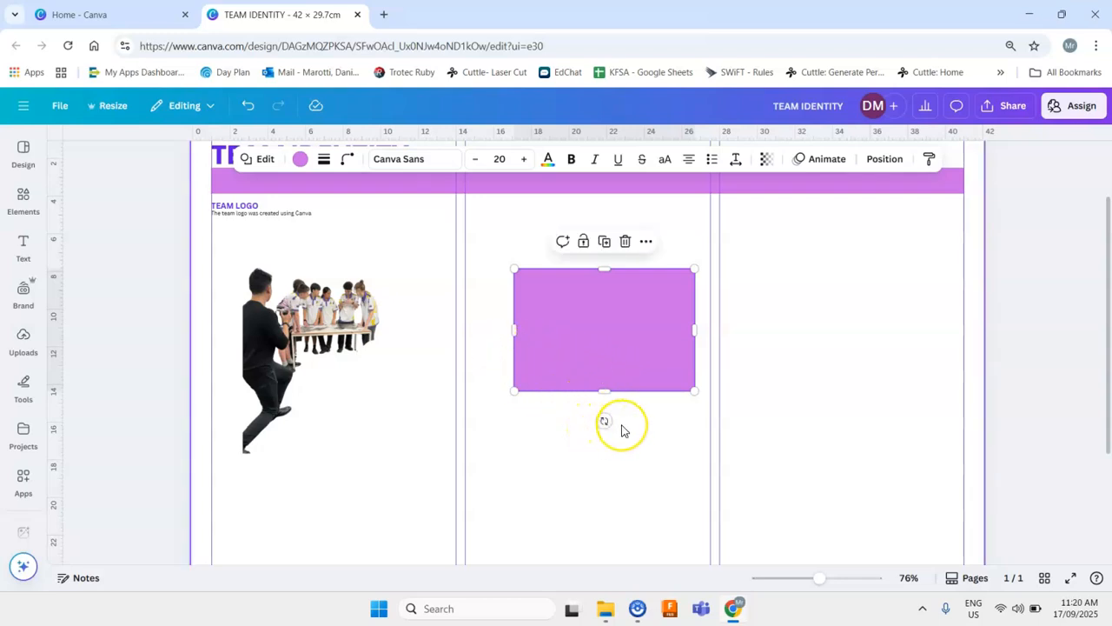
- Delete the purple rectangle twice, undoing each deletion
key(Delete)
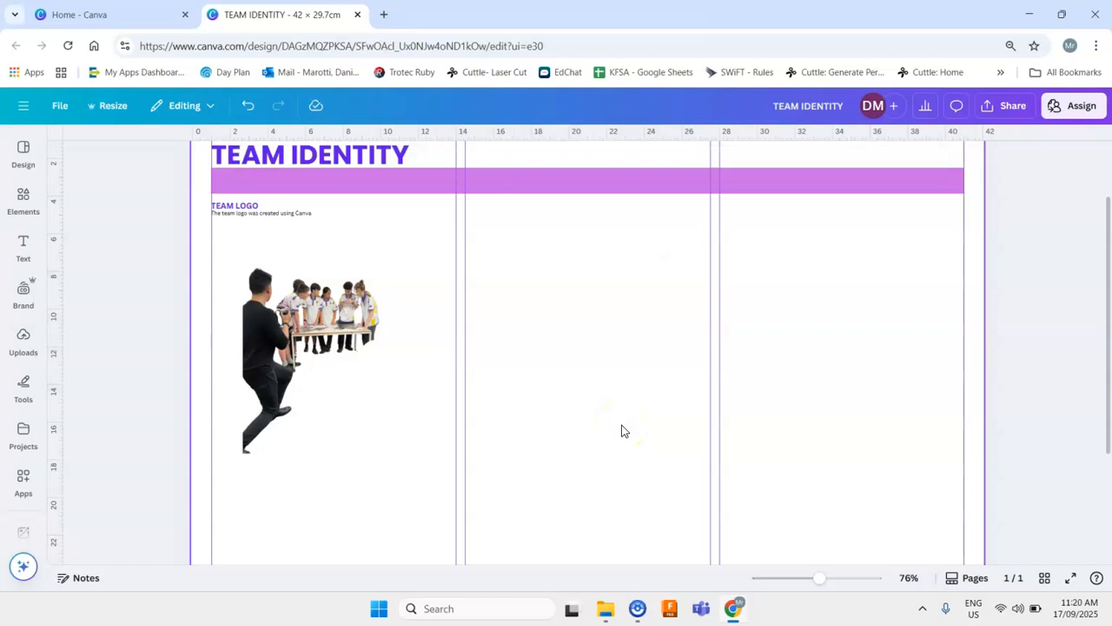
key(ctrl+z)
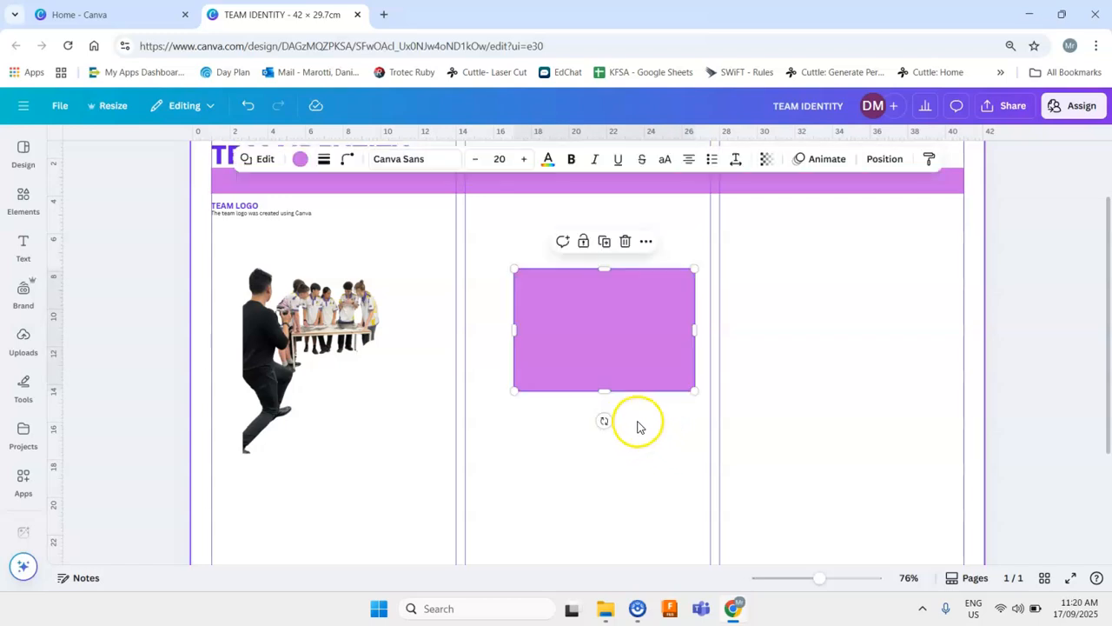
click(777, 392)
click(643, 346)
key(Delete)
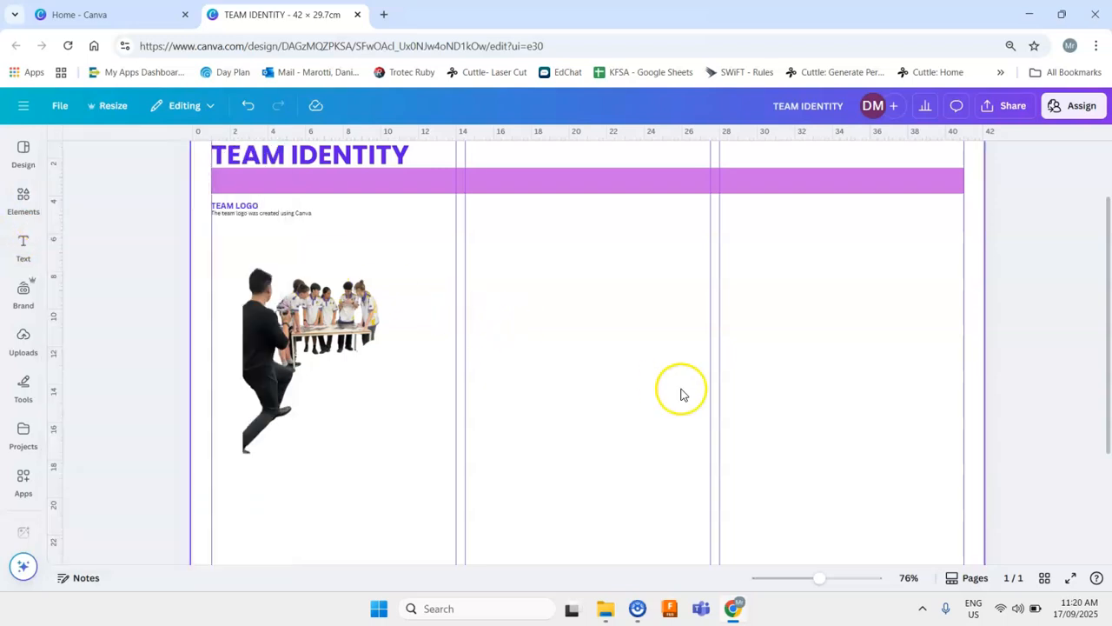
key(ctrl+z)
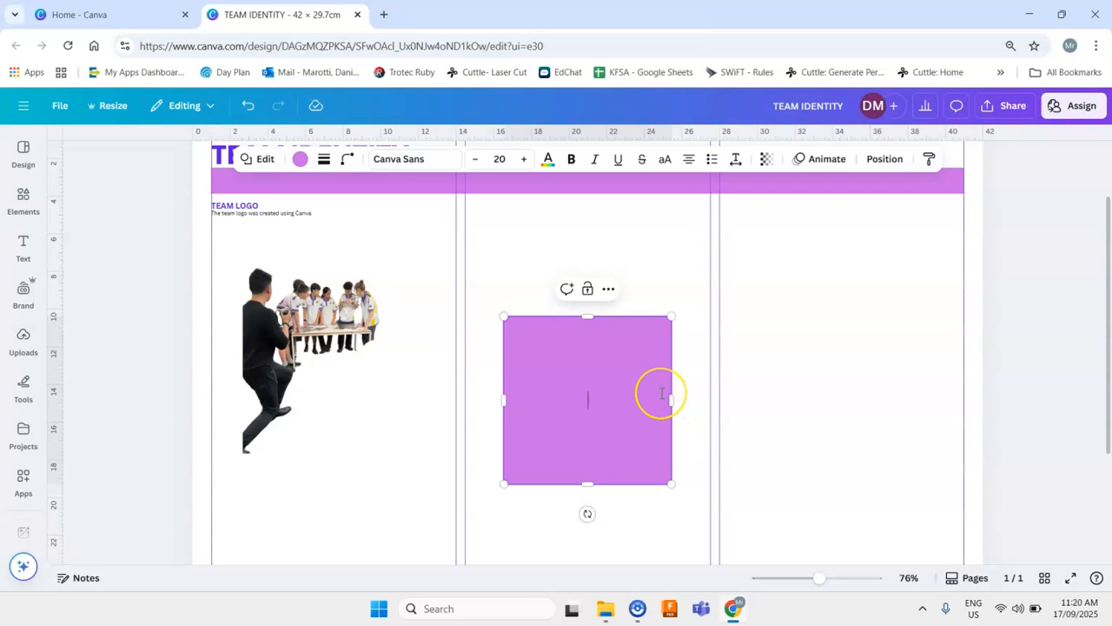
- Select the purple rectangle in the middle column and delete it
click(681, 350)
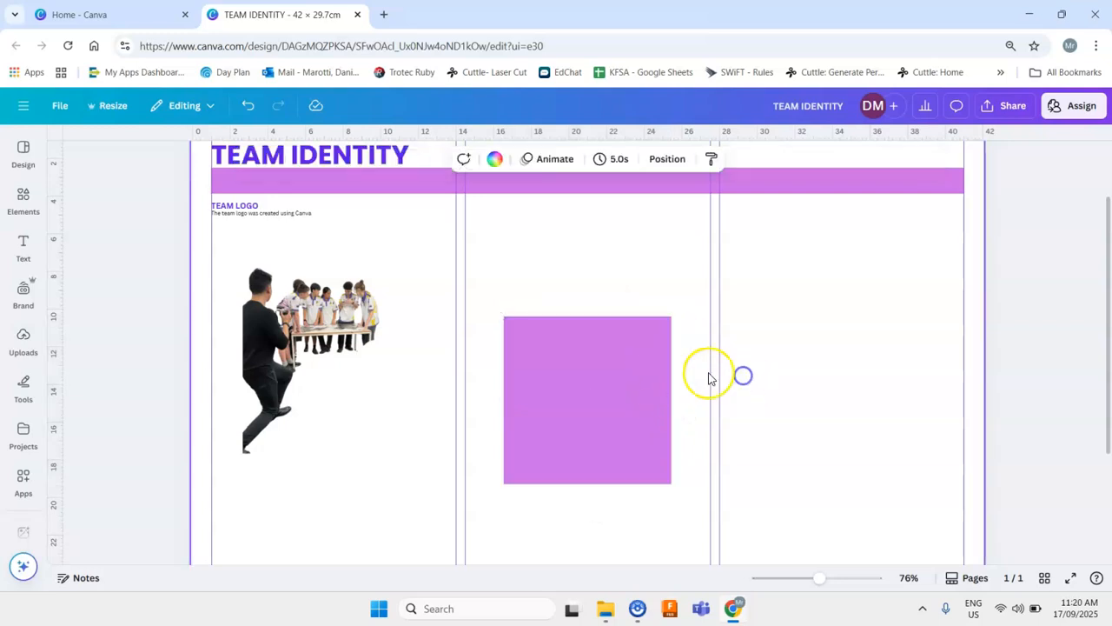
click(649, 377)
key(Delete)
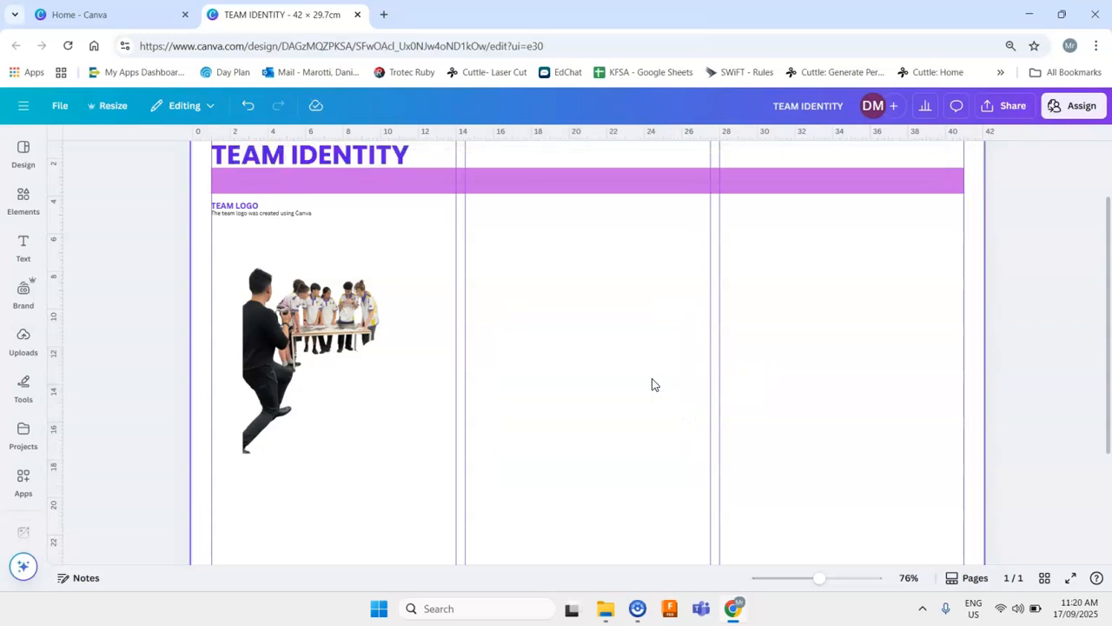
- Add a circle shape to the middle column and delete it
key(c)
click(753, 420)
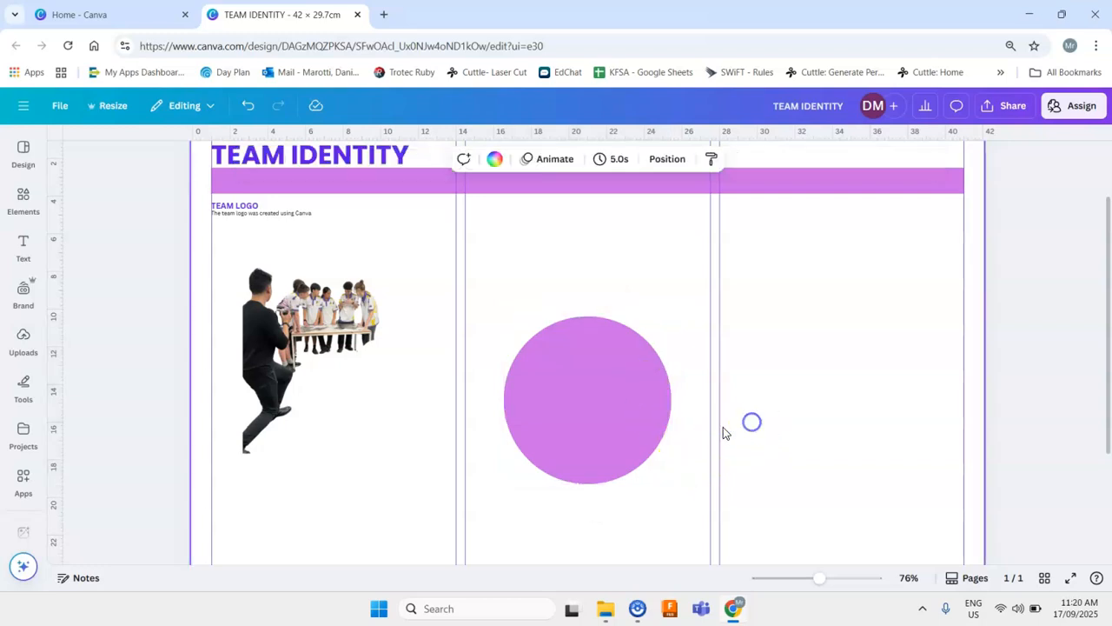
click(634, 445)
key(Delete)
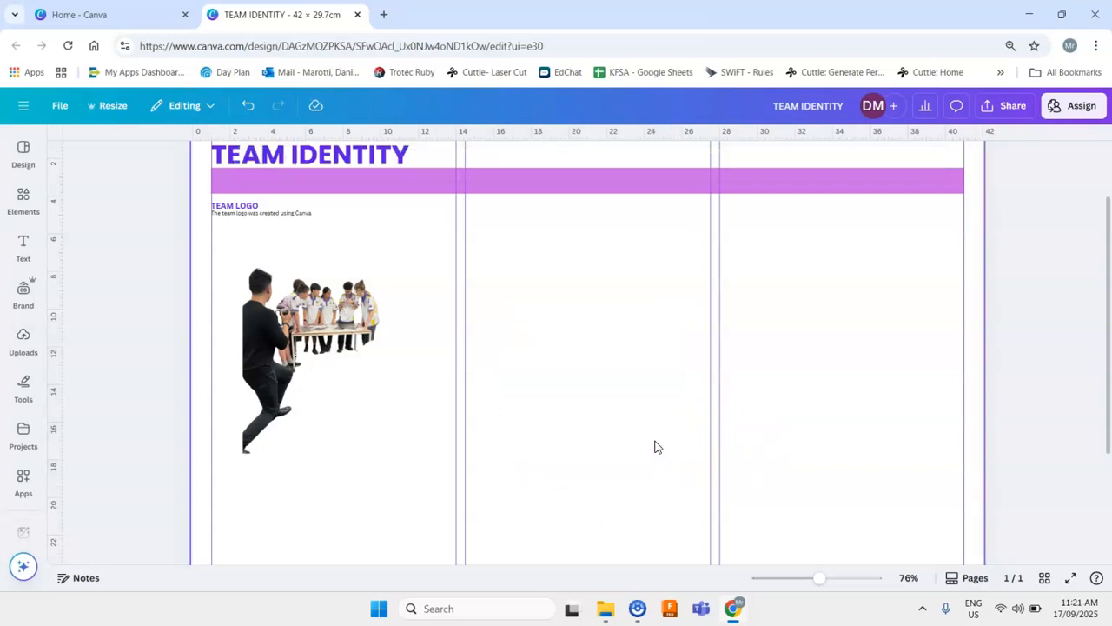
- Add a paragraph text box to the middle column and delete it
key(t)
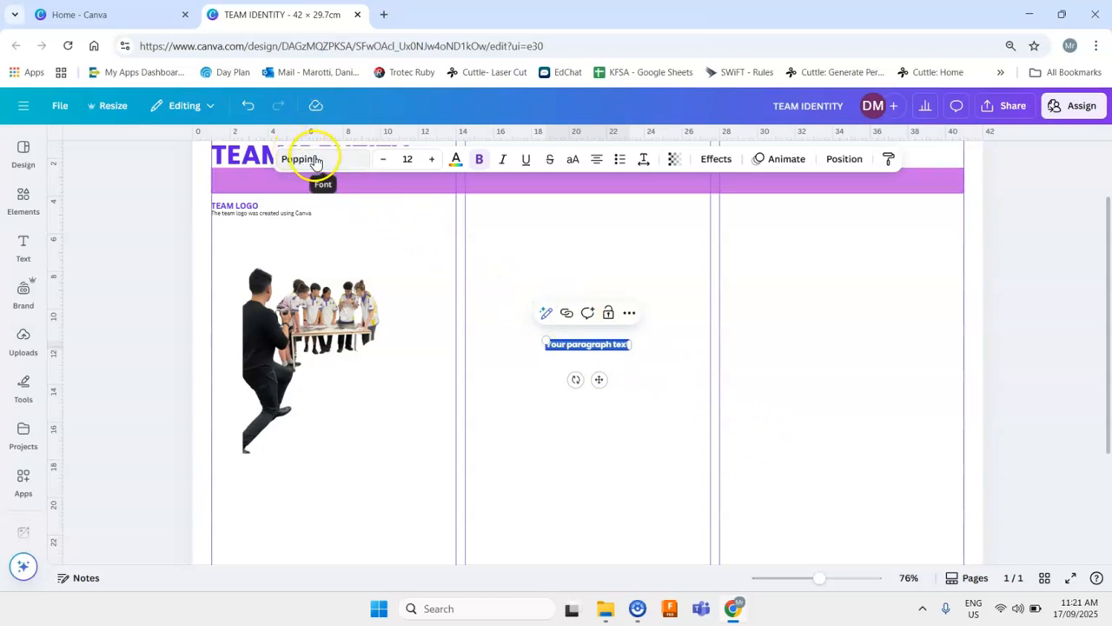
click(684, 328)
click(607, 345)
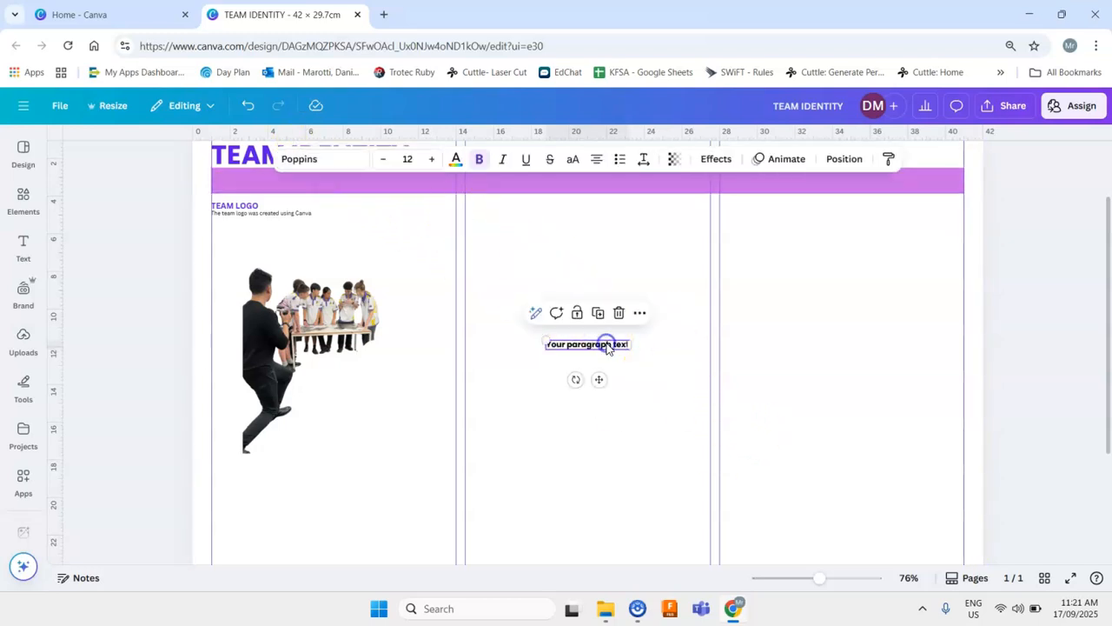
key(Delete)
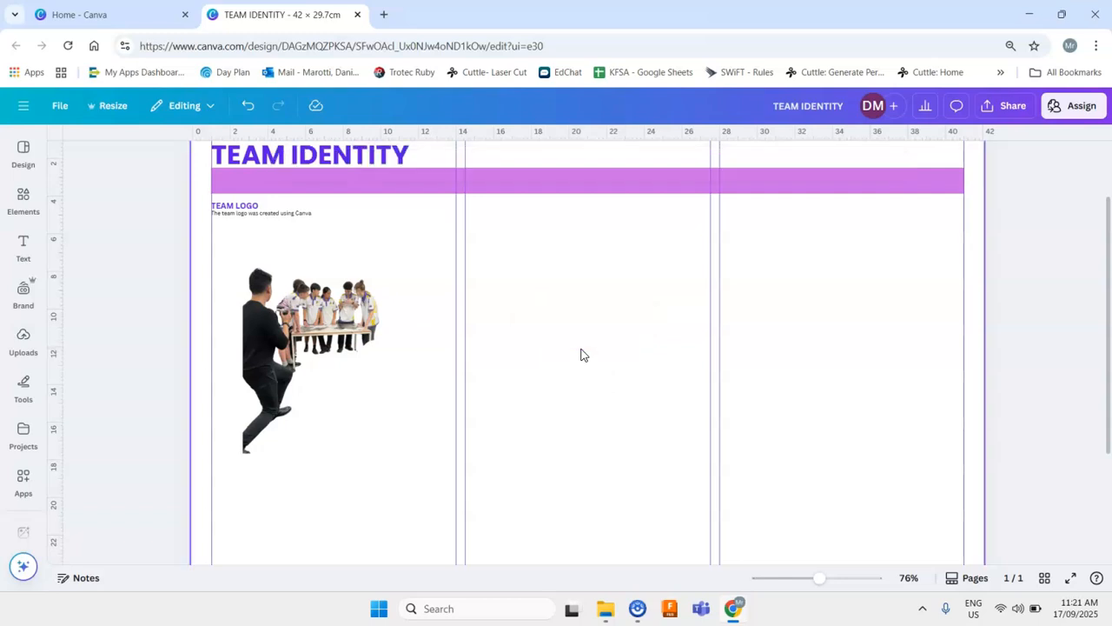
- Add a line across the middle column, shorten it and delete it
key(l)
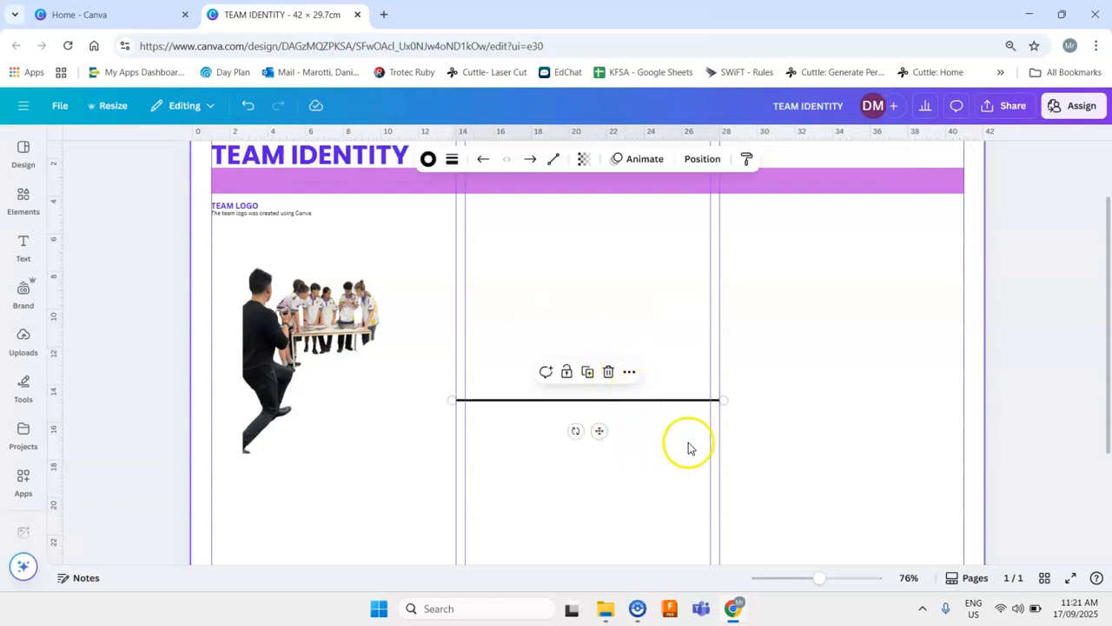
drag(724, 400, 547, 393)
click(620, 373)
click(525, 393)
key(Delete)
- Delete the team photo from the left column
click(352, 351)
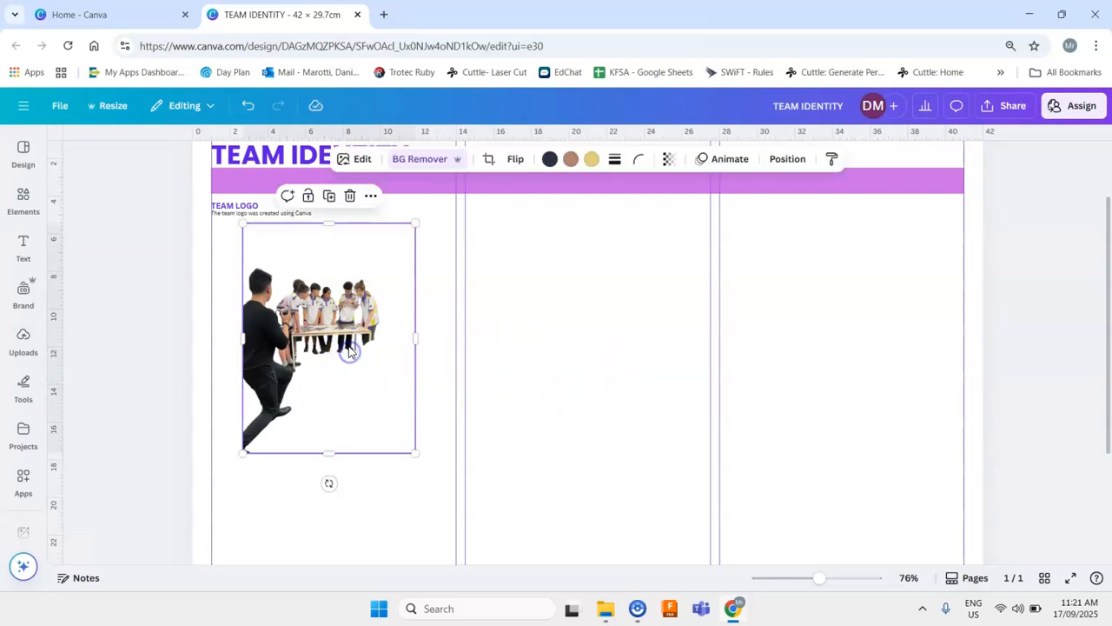
key(Delete)
scroll(390, 293, up, 2)
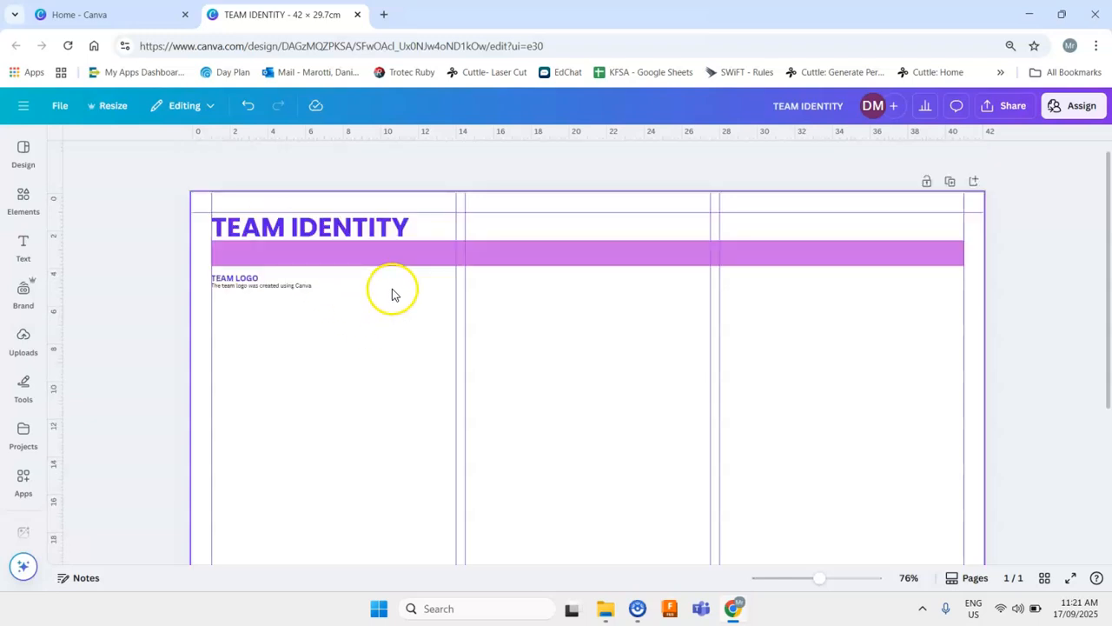
scroll(474, 339, down, 4)
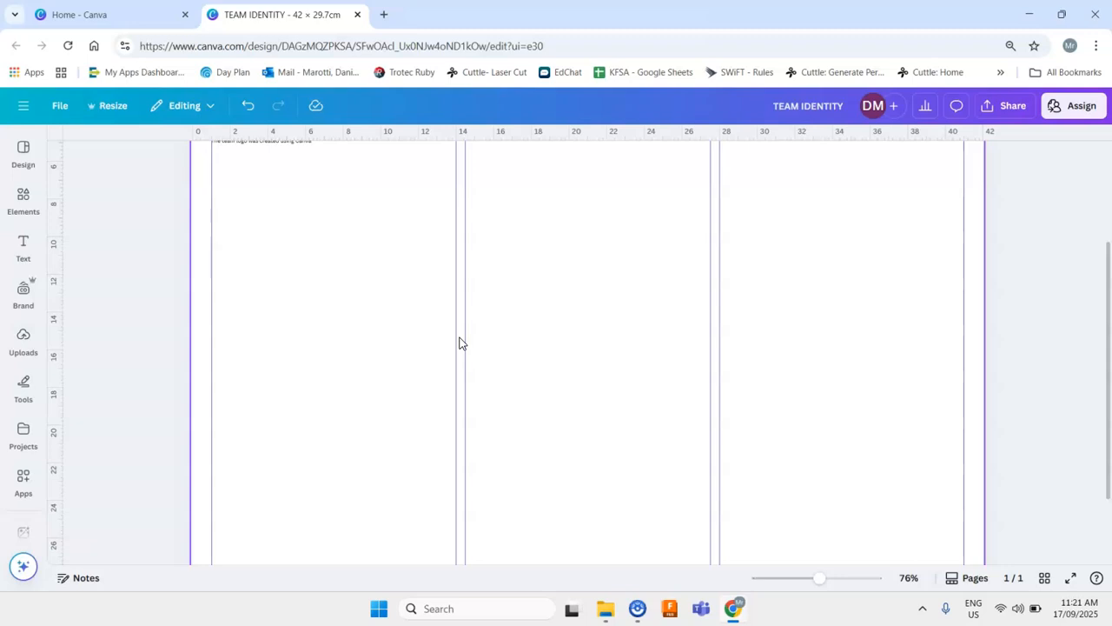
scroll(573, 365, up, 3)
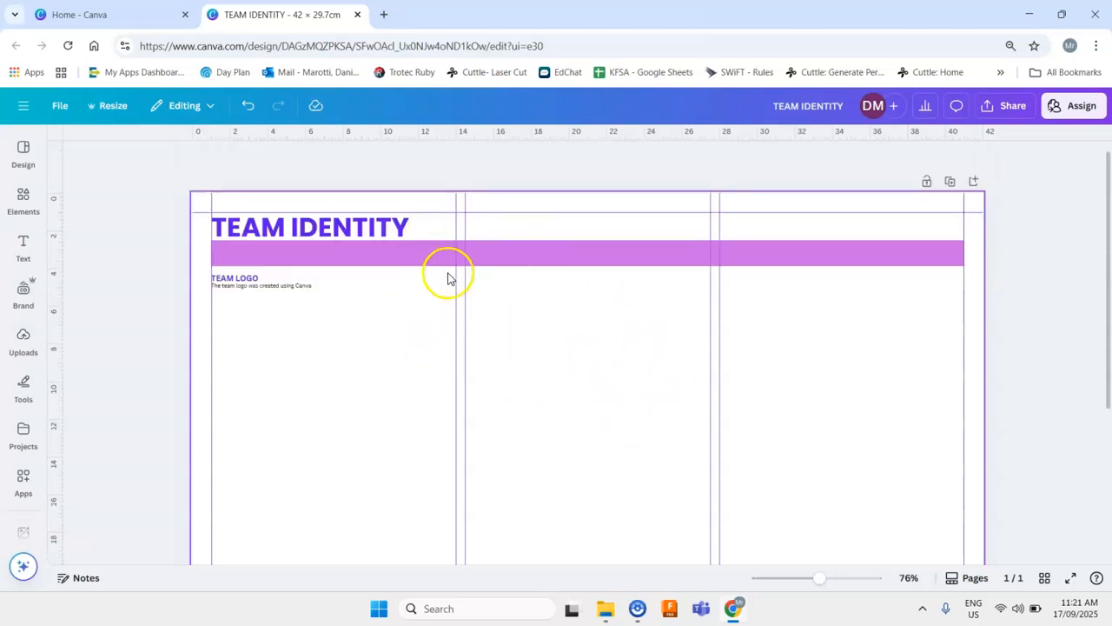